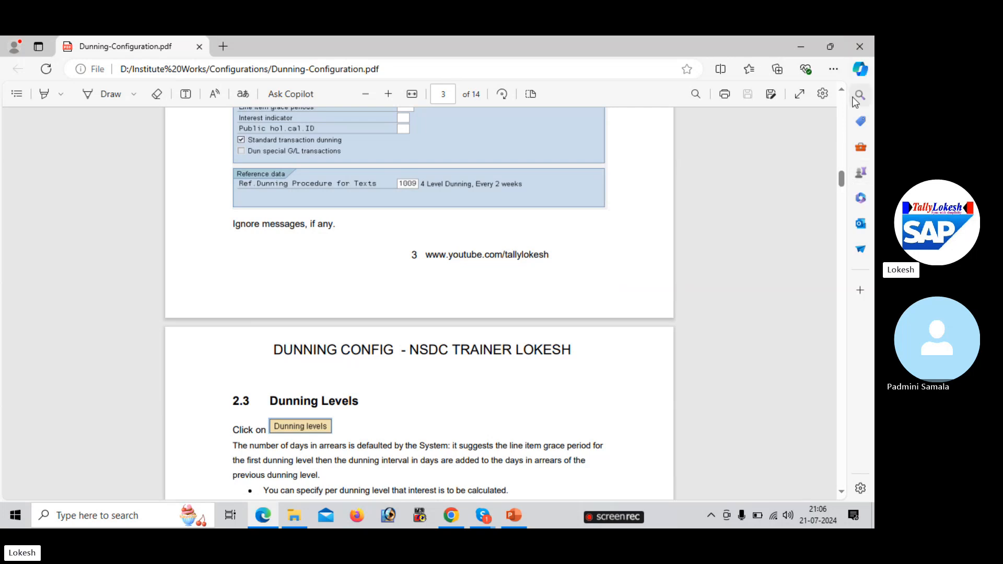
- Review the PDF's Dunning procedure - FBMP section and the slide listing the dunning configuration steps
scroll(842, 92, up, 5)
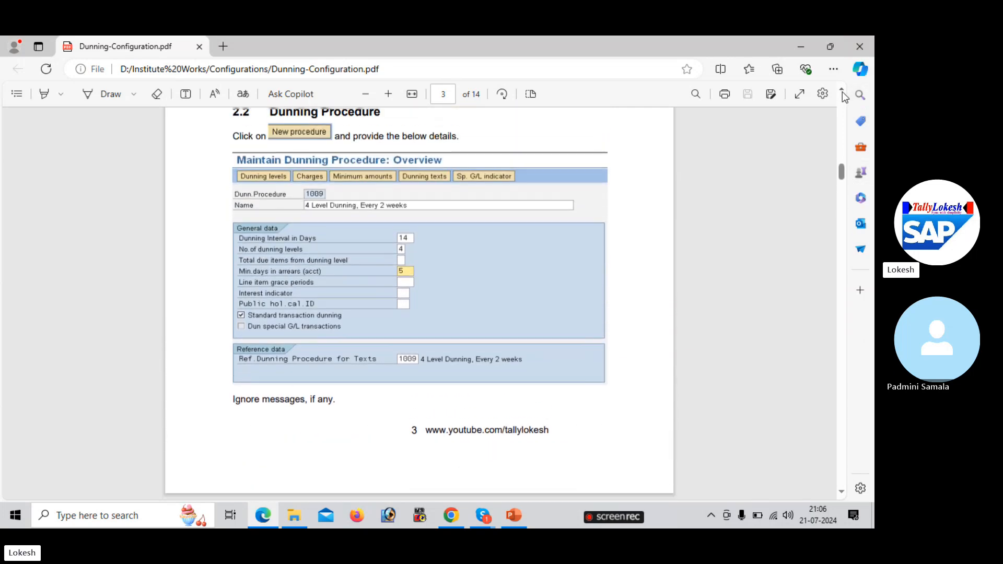
scroll(842, 92, up, 3)
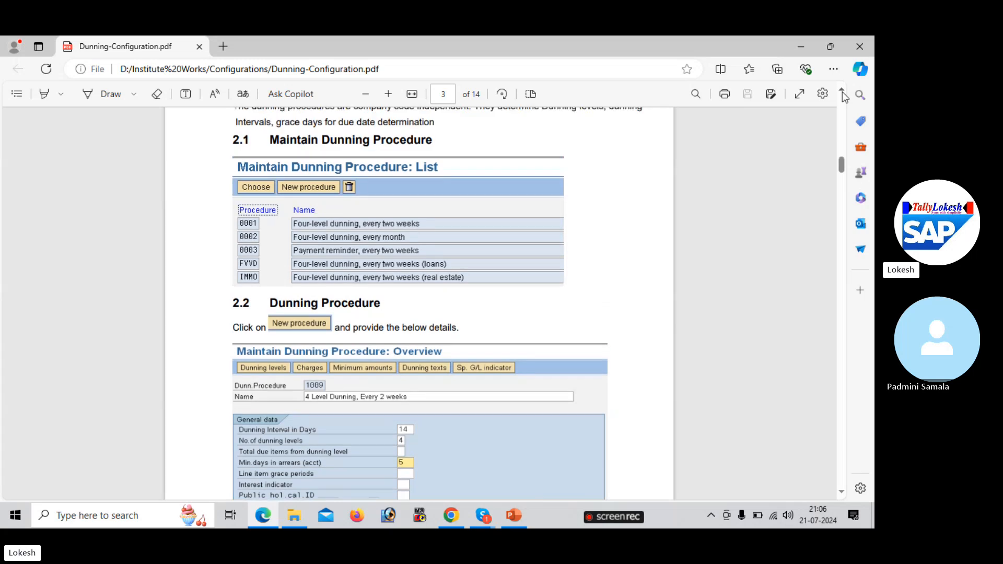
scroll(842, 92, up, 2)
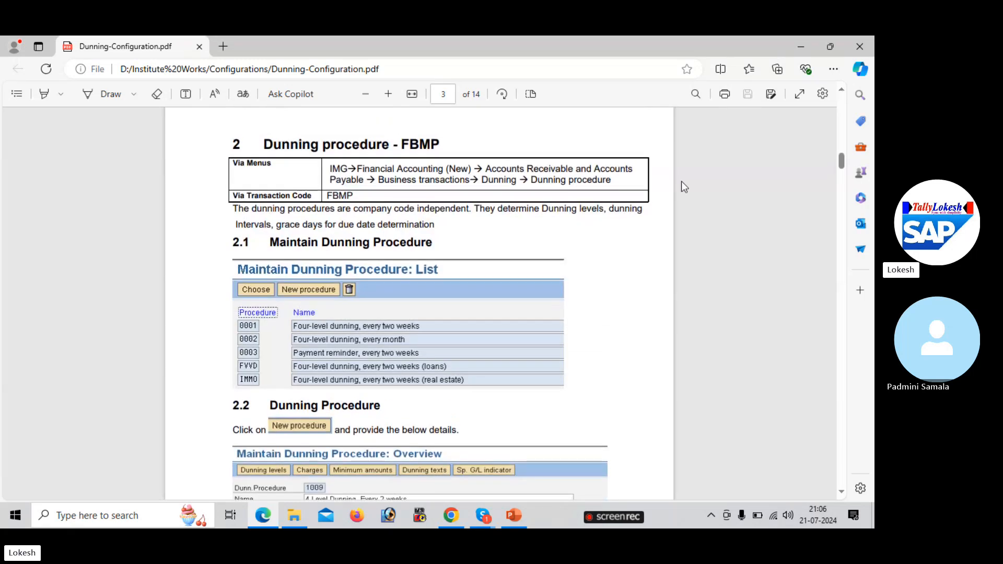
click(803, 48)
click(86, 341)
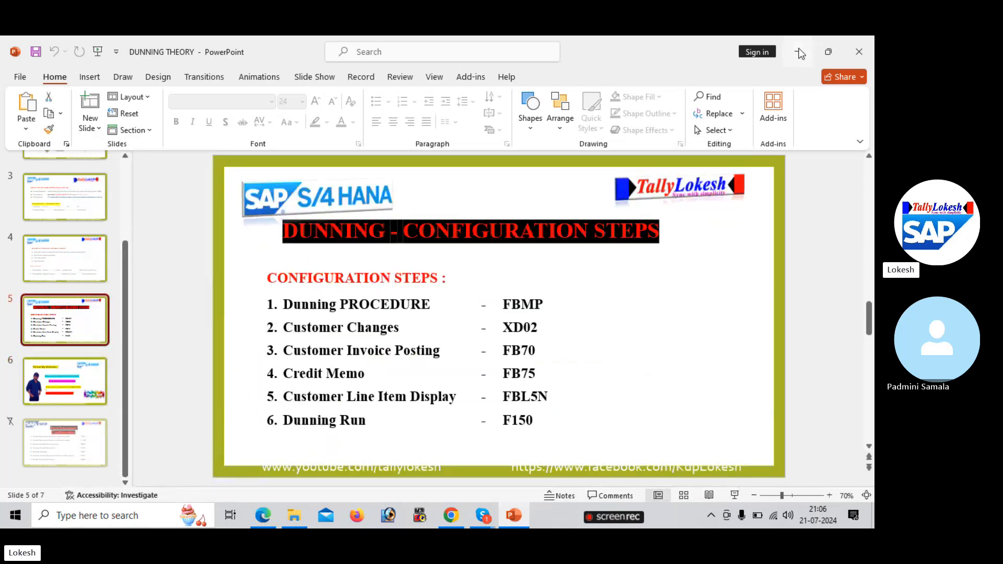
click(800, 51)
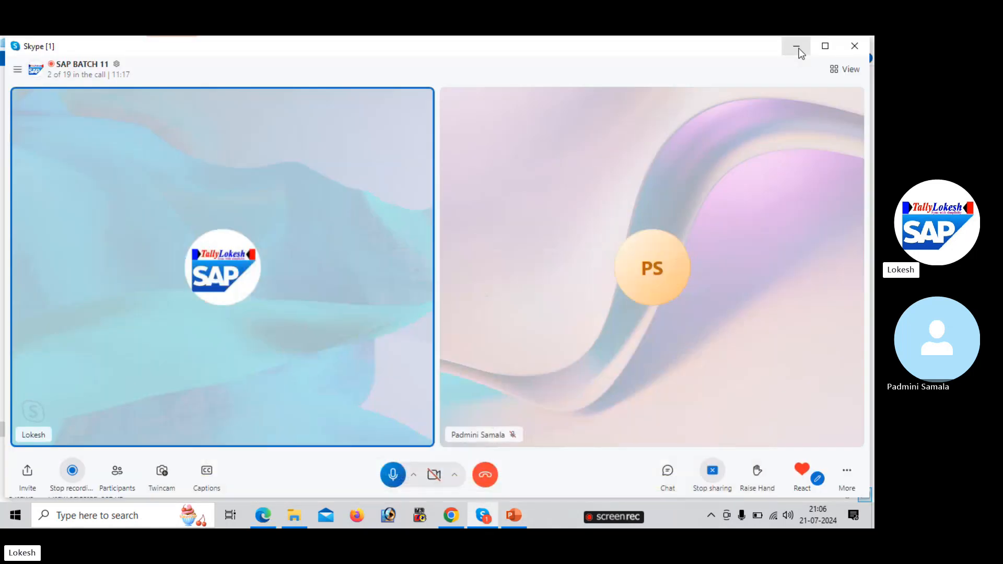
- Ring all absent participants of the SAP BATCH 11 Skype call and maximize the call window
click(117, 477)
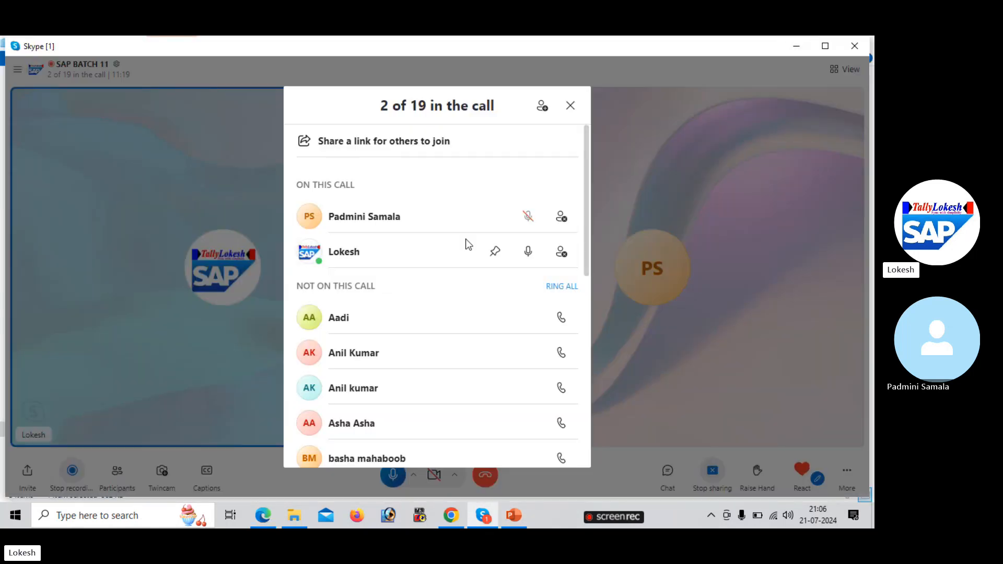
click(562, 286)
click(570, 105)
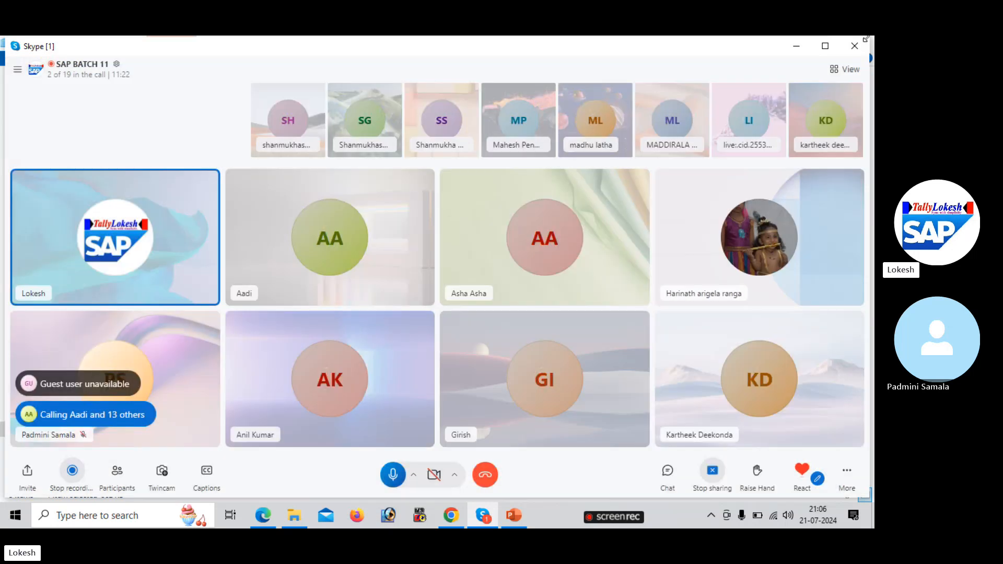
click(825, 46)
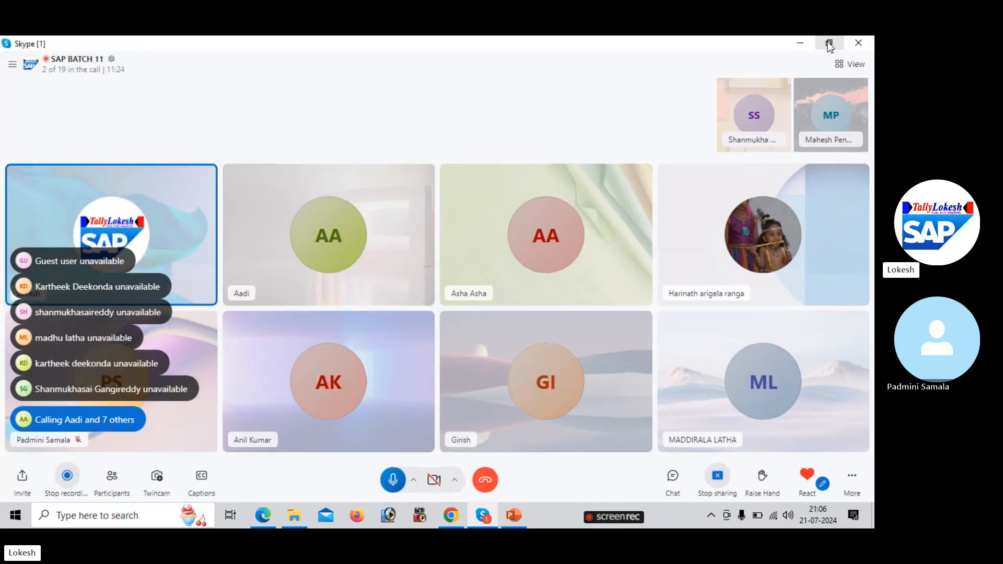
- Clear the open windows from the desktop, launch SAP Logon and open the FICO connection
click(799, 44)
click(798, 44)
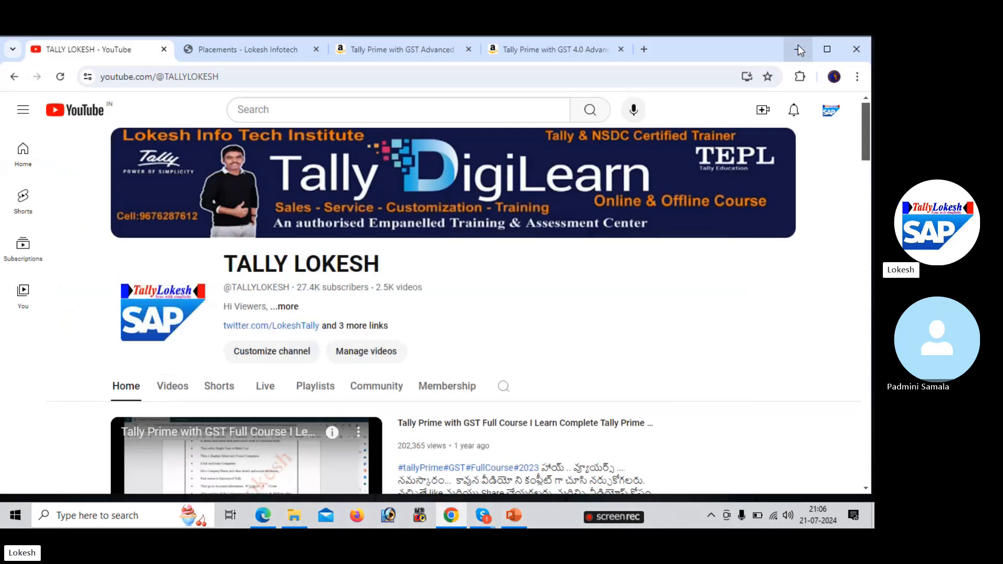
click(797, 48)
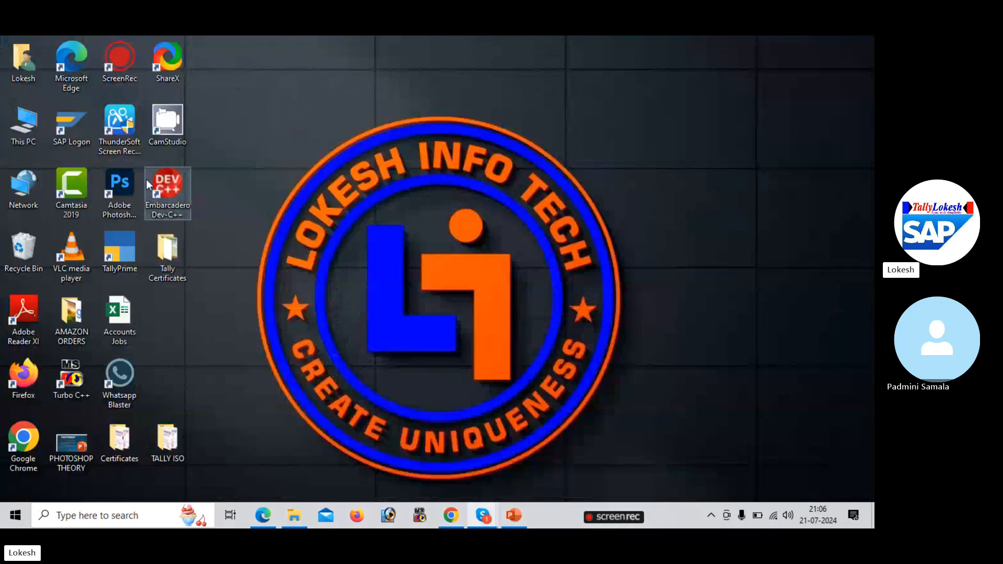
double_click(78, 135)
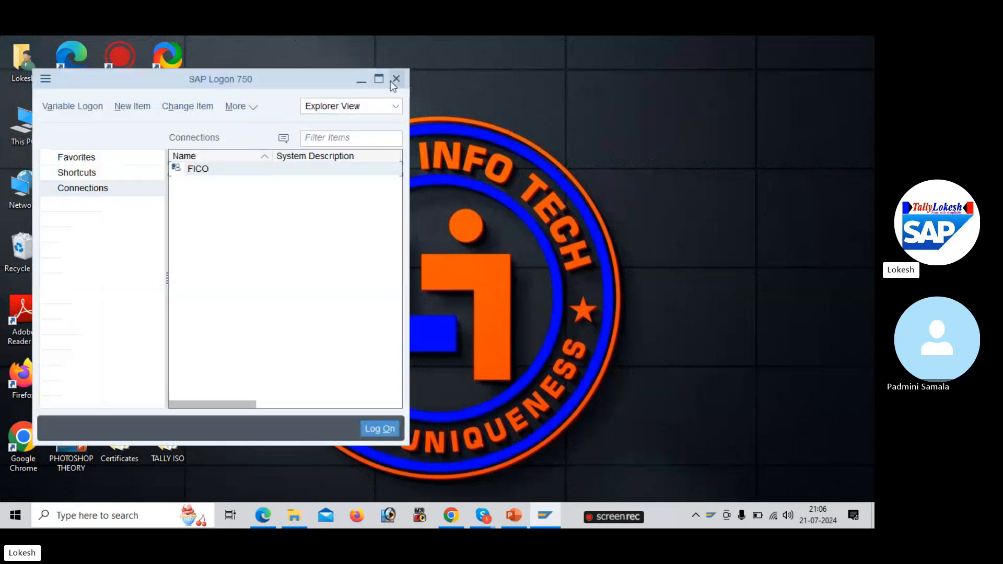
click(378, 79)
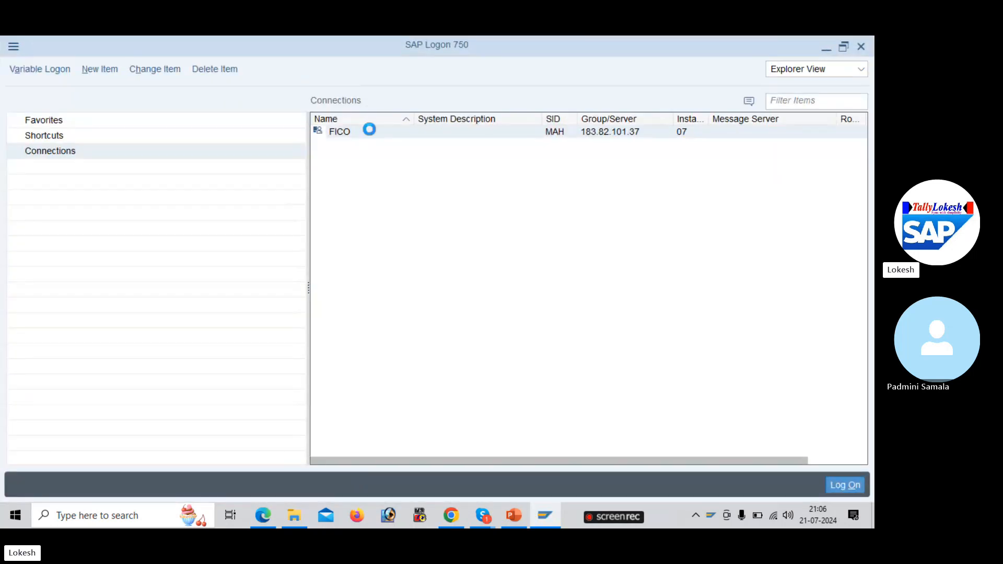
double_click(369, 135)
- Log on to client 800 with the saved FI user ID and the account password
key(Down)
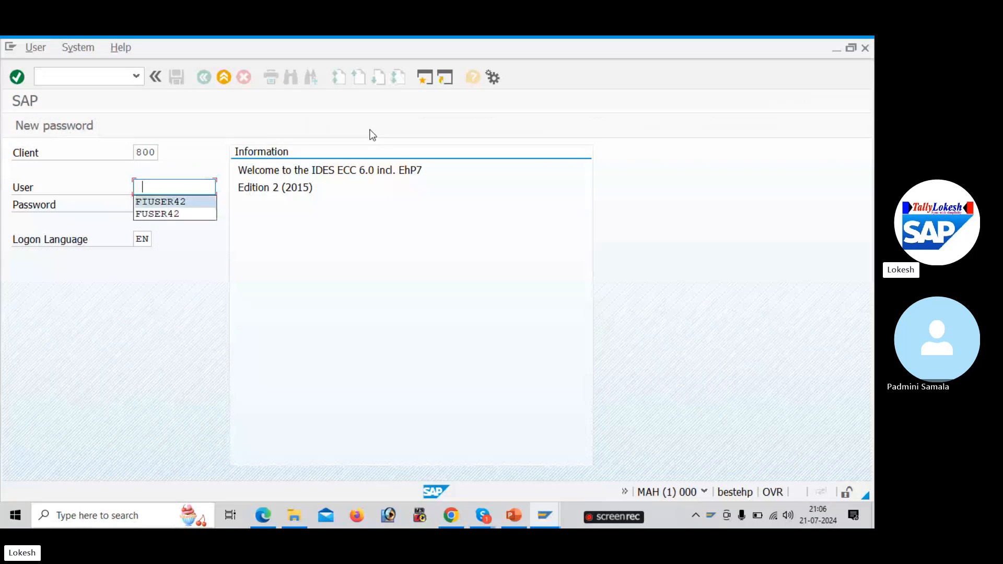
key(Tab)
text(****)
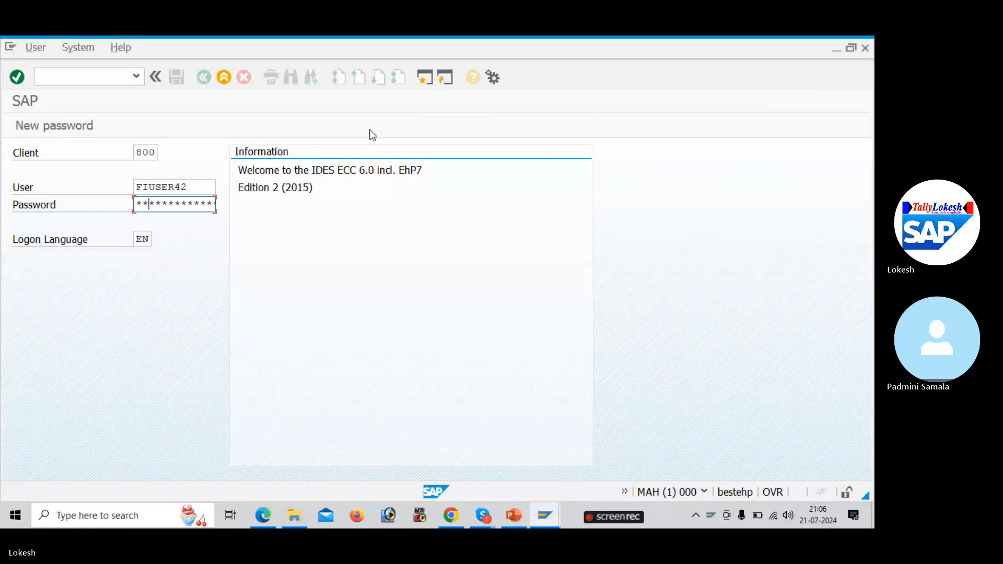
text(*)
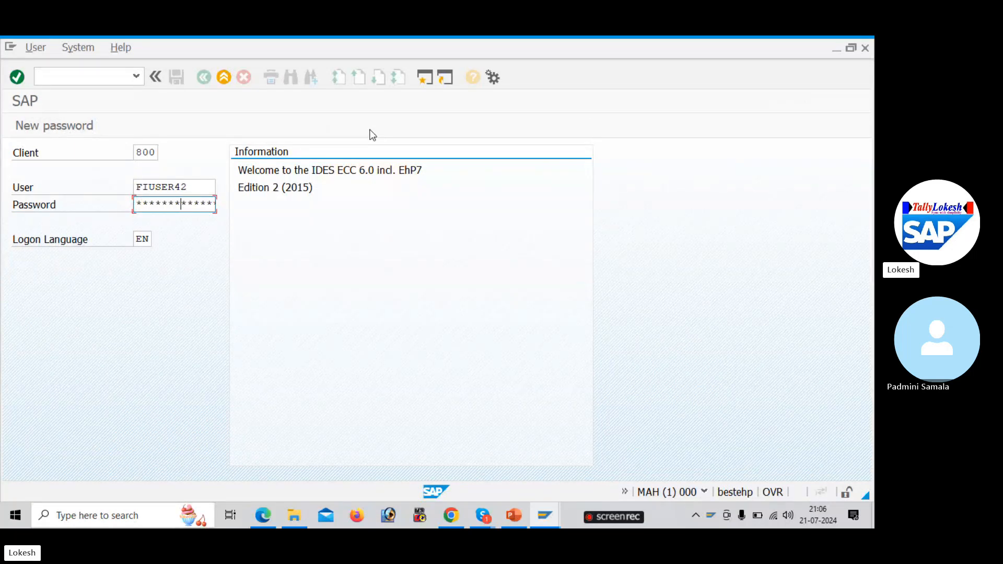
key(Return)
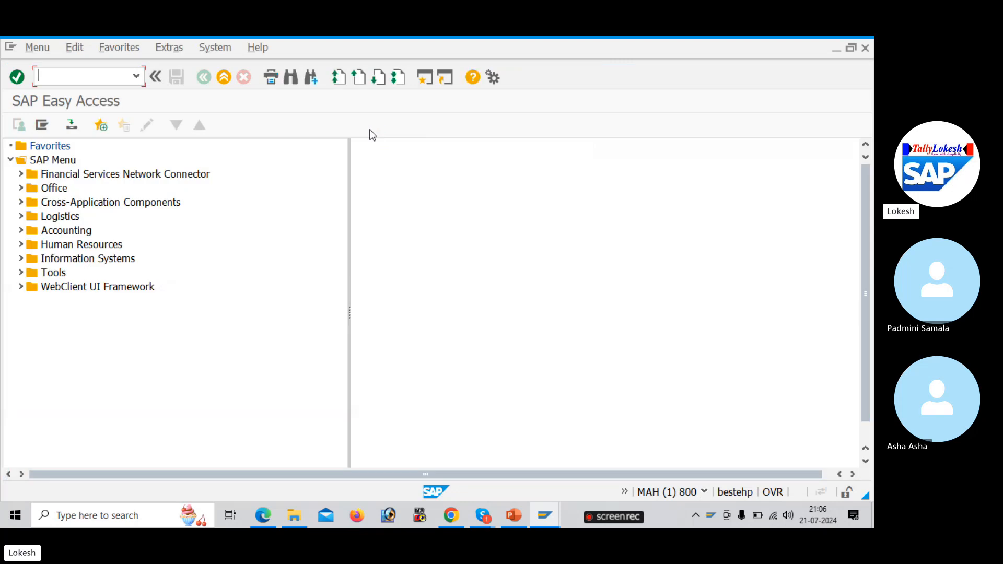
- Run transaction FBMP and start a new dunning procedure
text(FBMP)
key(Return)
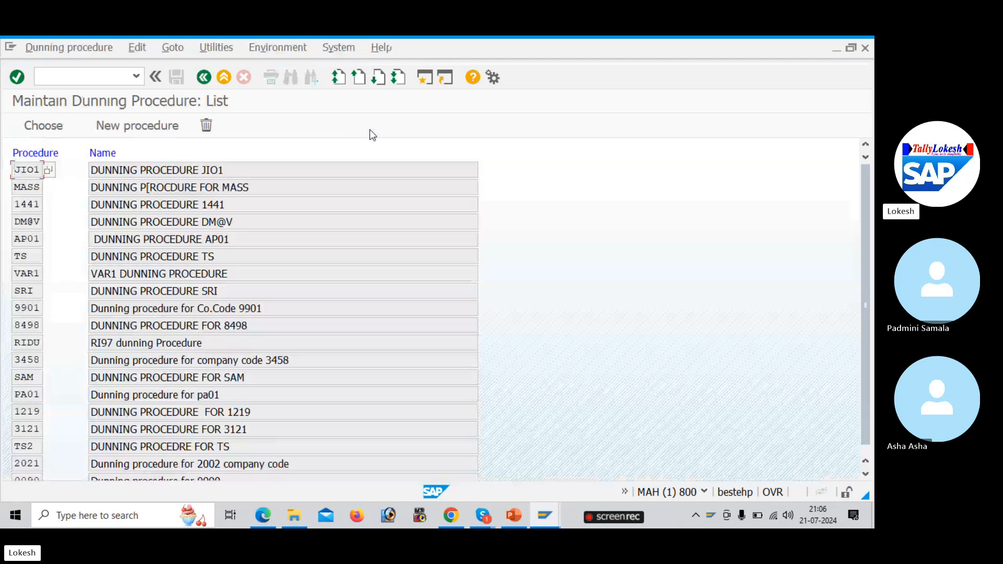
click(152, 128)
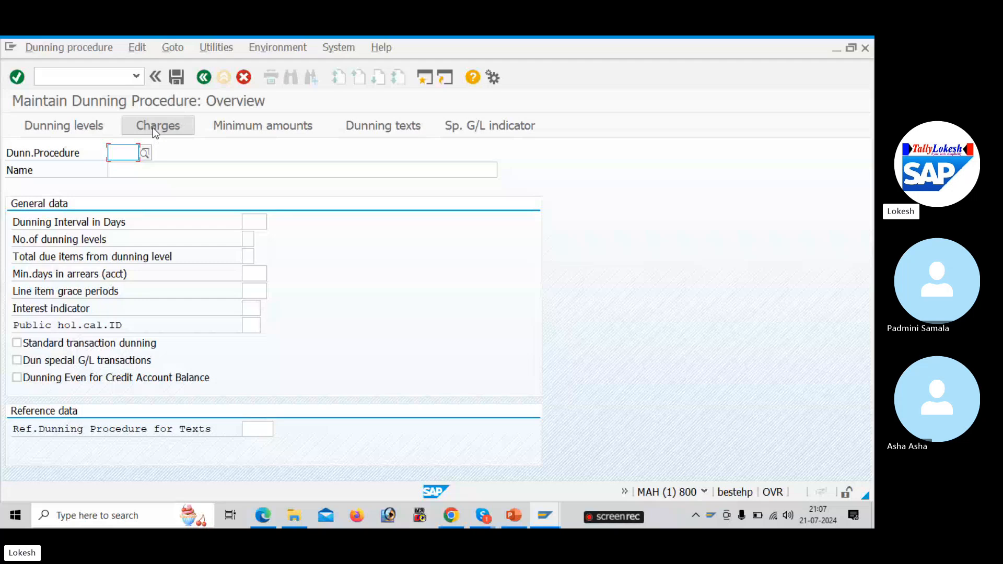
- Identify the new dunning procedure as BULT and name it "Dunning program for BULT"
text(BULT)
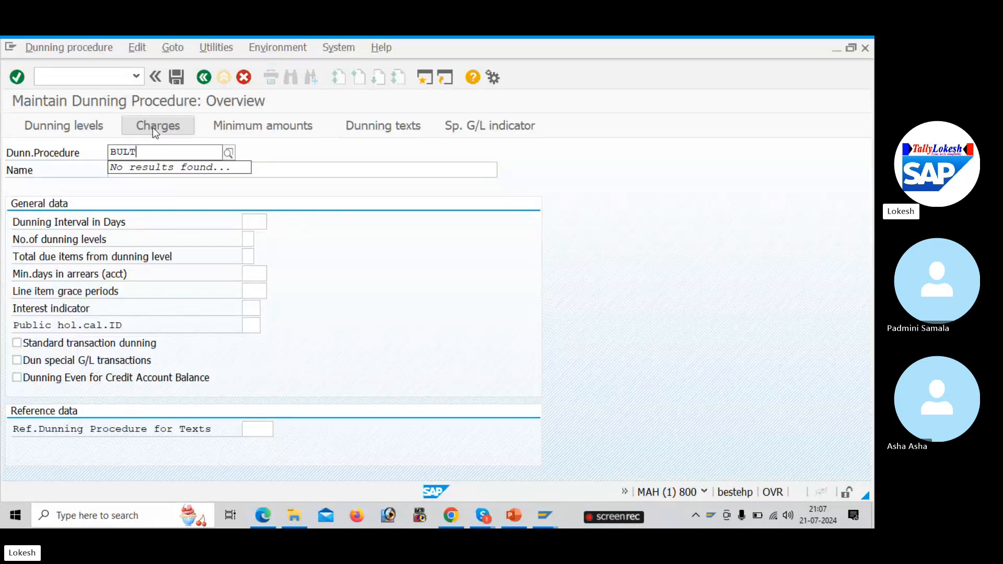
key(Tab)
text(D)
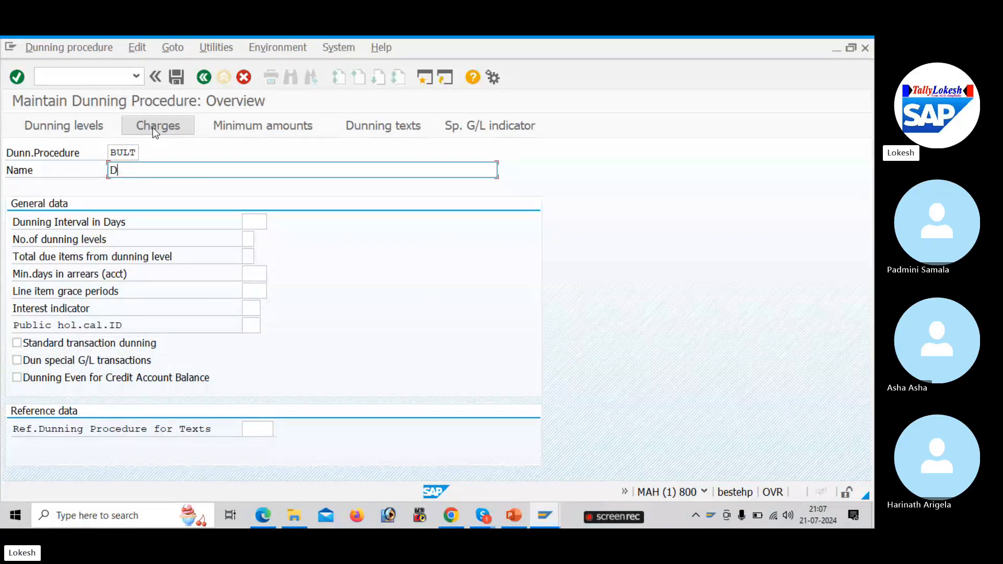
text(unning program fo)
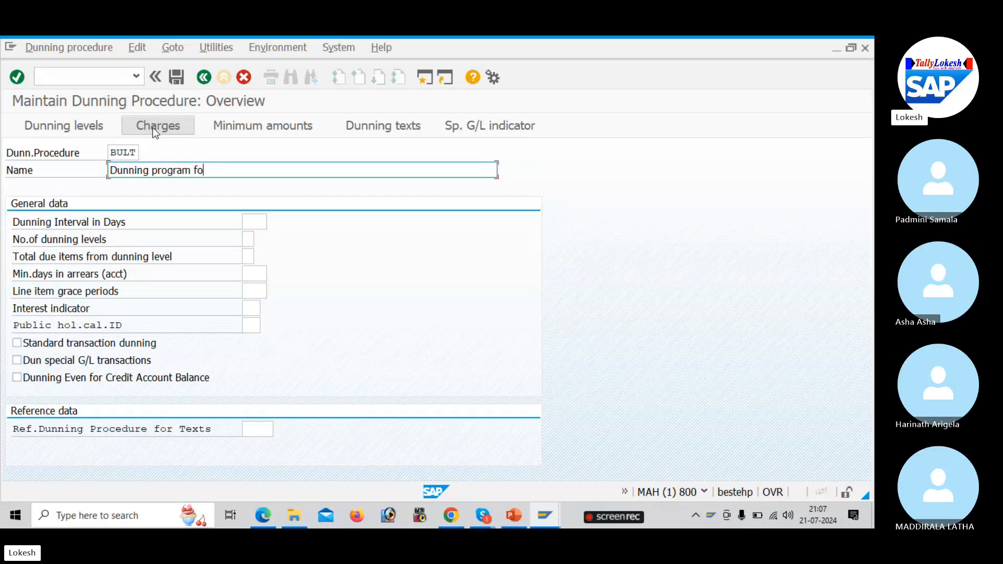
text(r BULT)
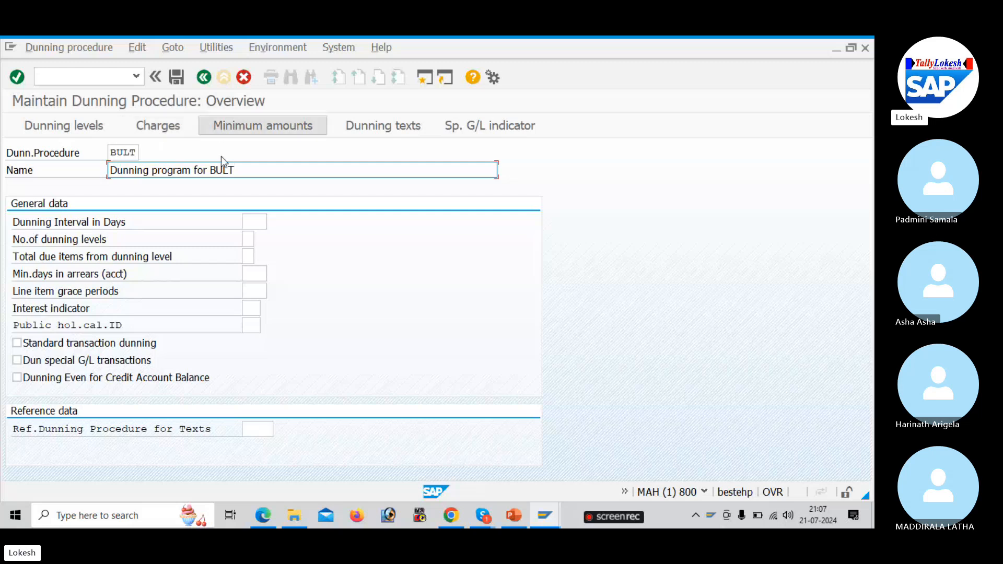
- Set the dunning interval to 10 days, dunning levels to 4, line item grace period to 3 and interest indicator to 01
key(Tab)
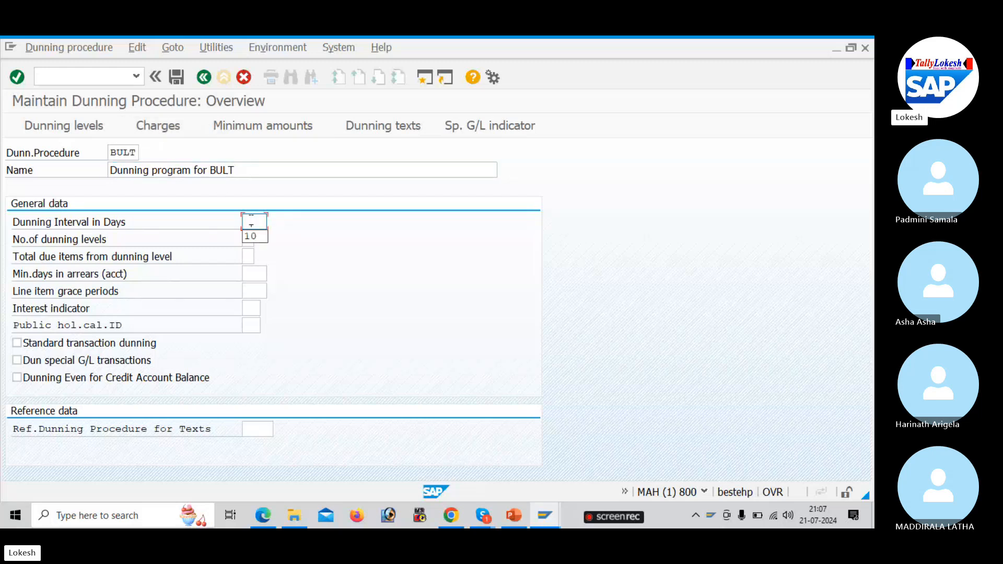
text(10)
key(Tab)
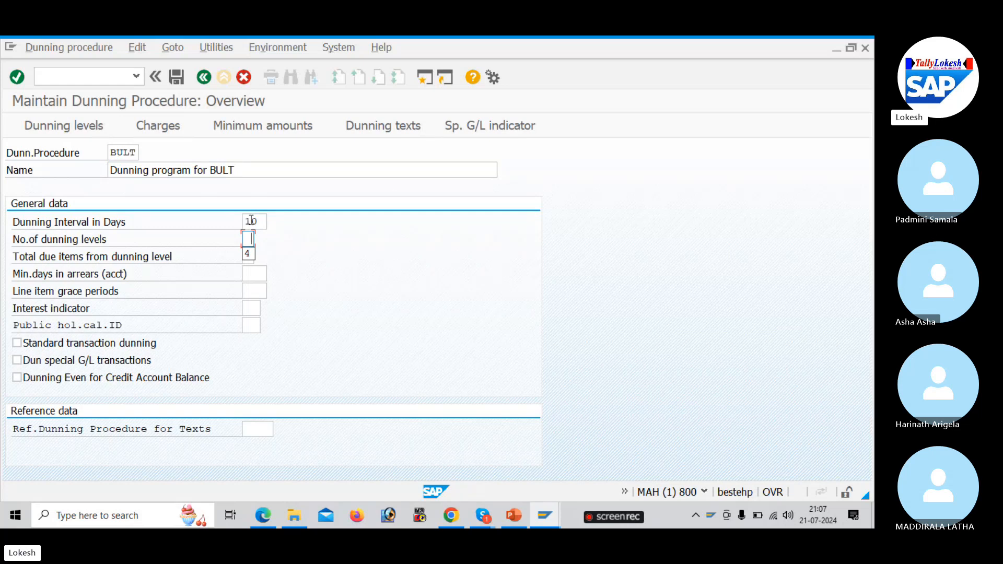
text(4)
key(Tab)
key(Tab)
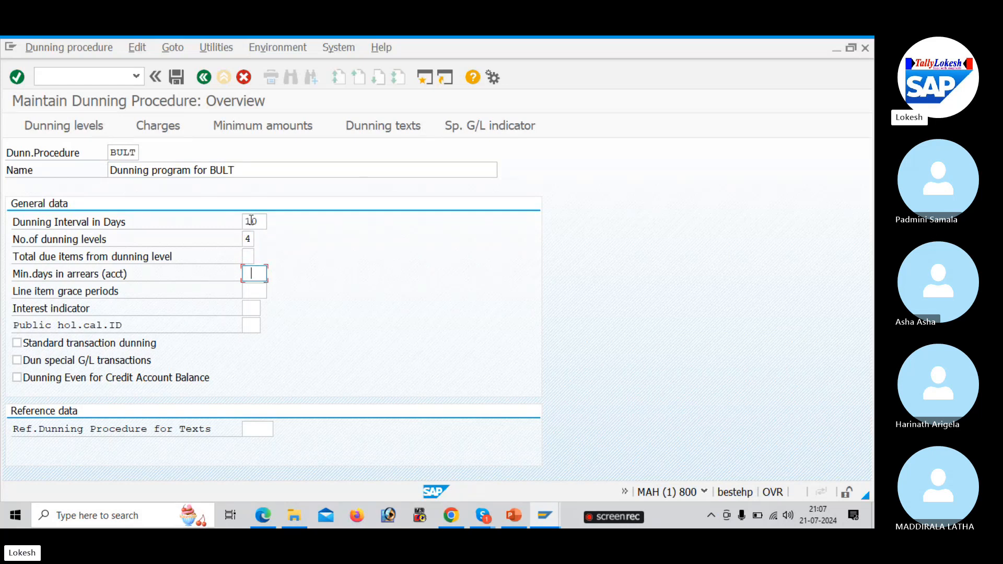
key(Tab)
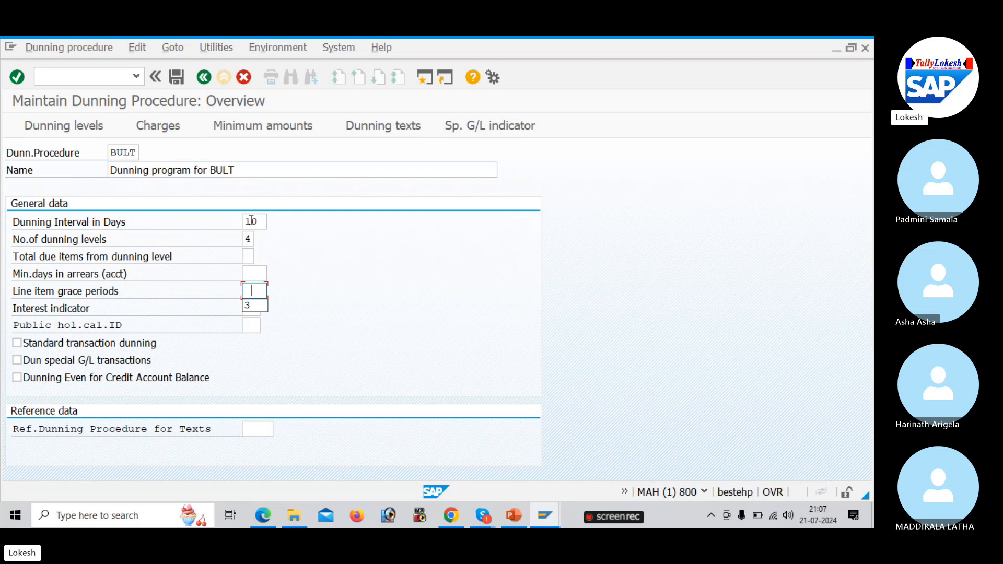
key(Down)
key(Tab)
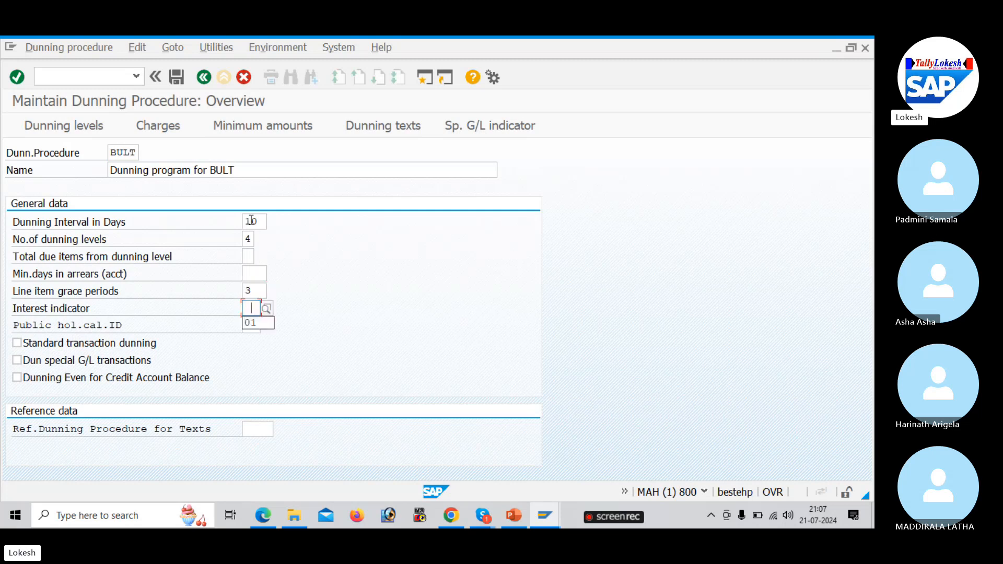
key(Tab)
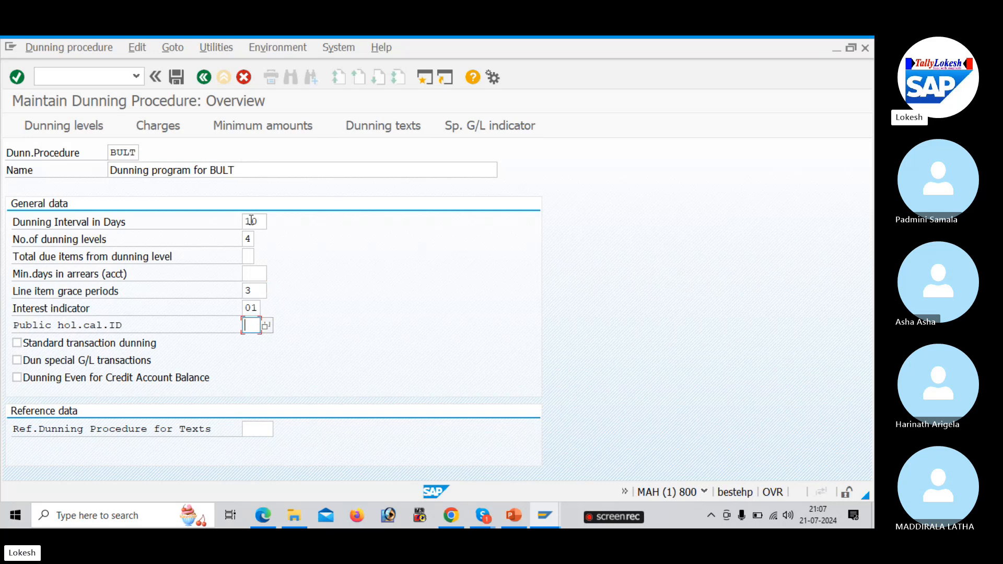
- Check the sample general data for a new dunning procedure in section 2.2 of Dunning-Configuration.pdf, and return to SAP
key(alt+Tab)
key(alt+Tab)
key(alt+Tab)
key(alt+Tab)
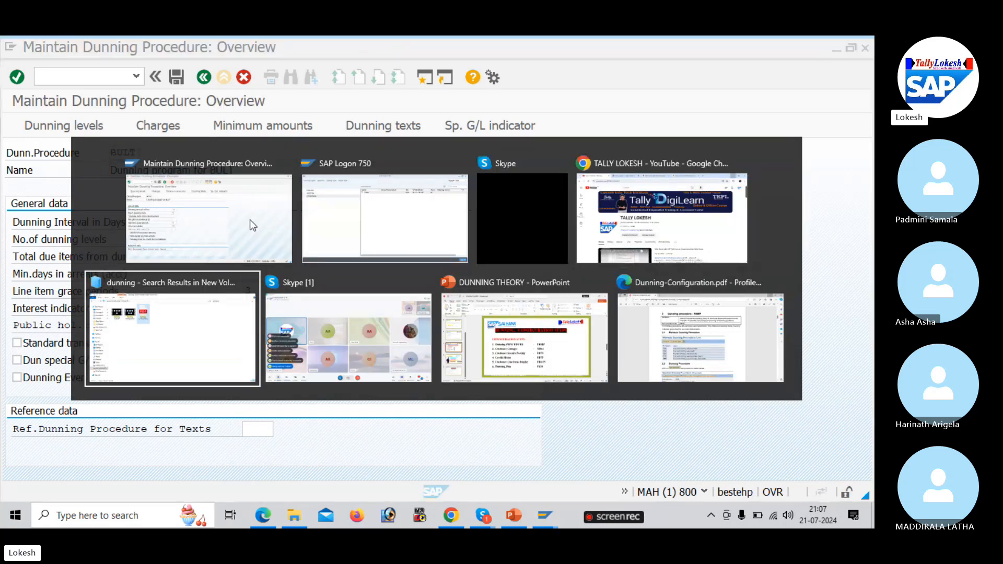
key(alt+Tab)
key(alt+Tab)
key(alt+Tab)
scroll(251, 220, down, 1)
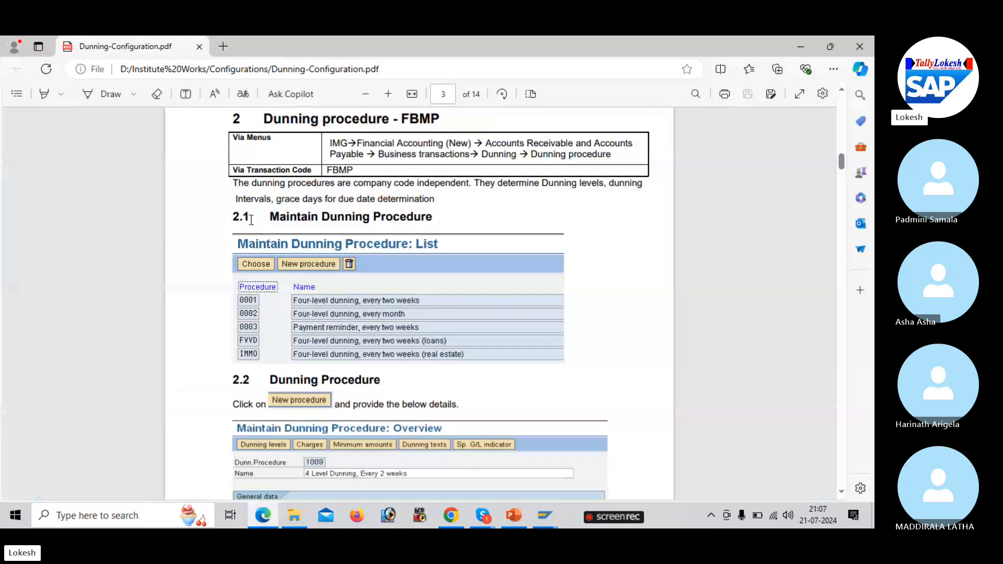
scroll(250, 220, down, 3)
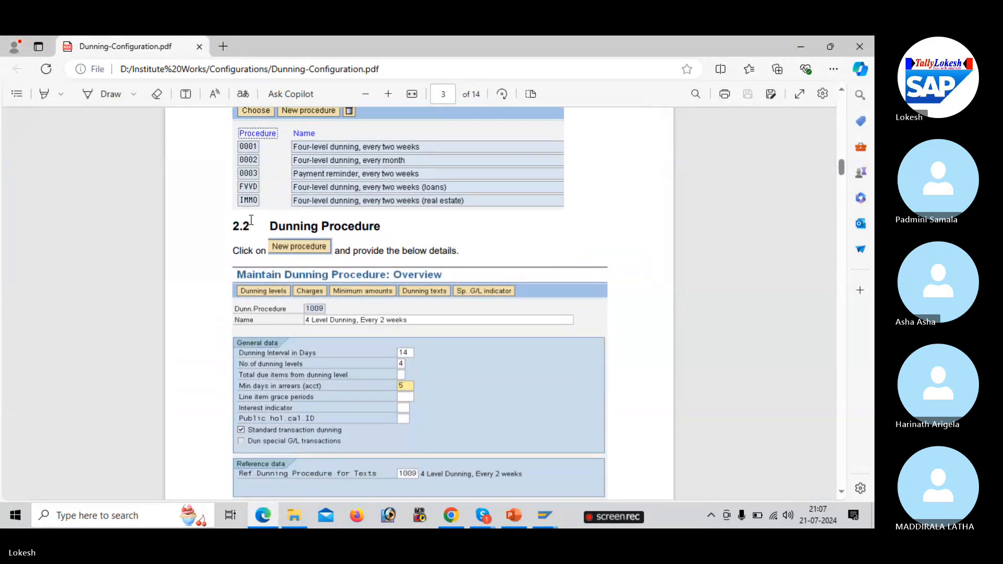
scroll(251, 220, down, 1)
key(alt+Tab)
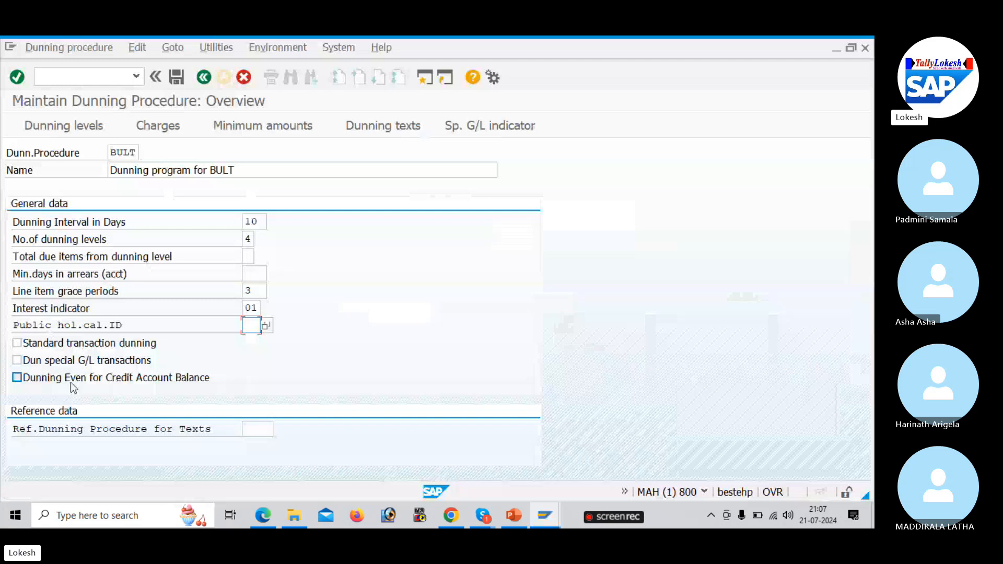
- Enable standard transaction dunning for procedure BULT, validate the general data and open the dunning levels
click(20, 344)
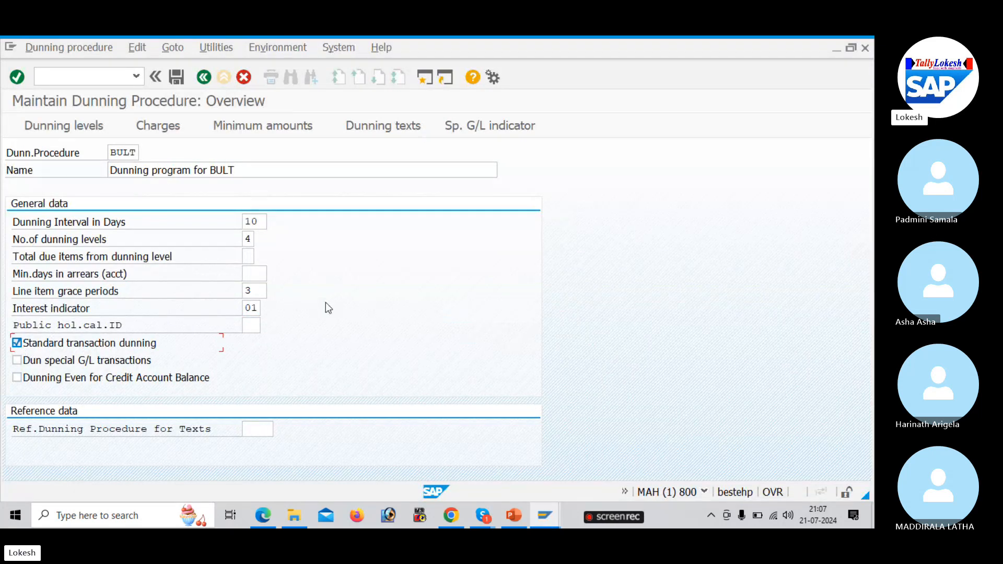
key(Return)
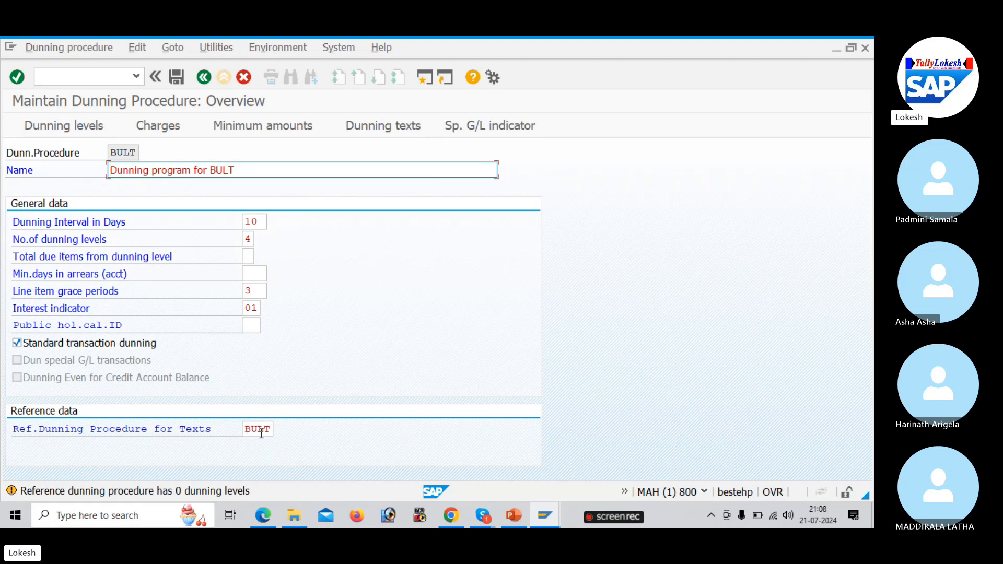
click(72, 128)
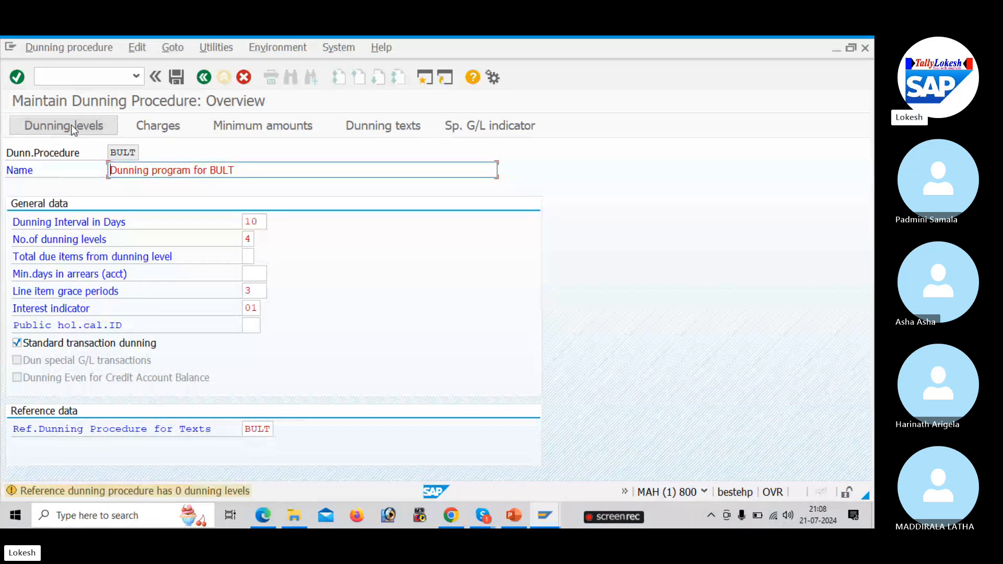
click(71, 126)
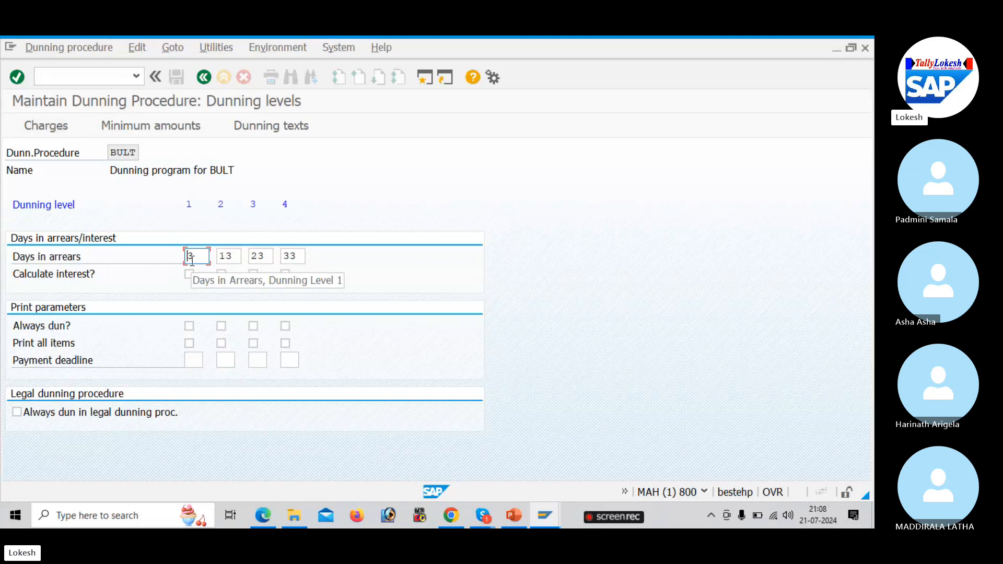
- Review the days in arrears per level against the sample dunning levels in Dunning-Configuration.pdf, and return to SAP
click(228, 256)
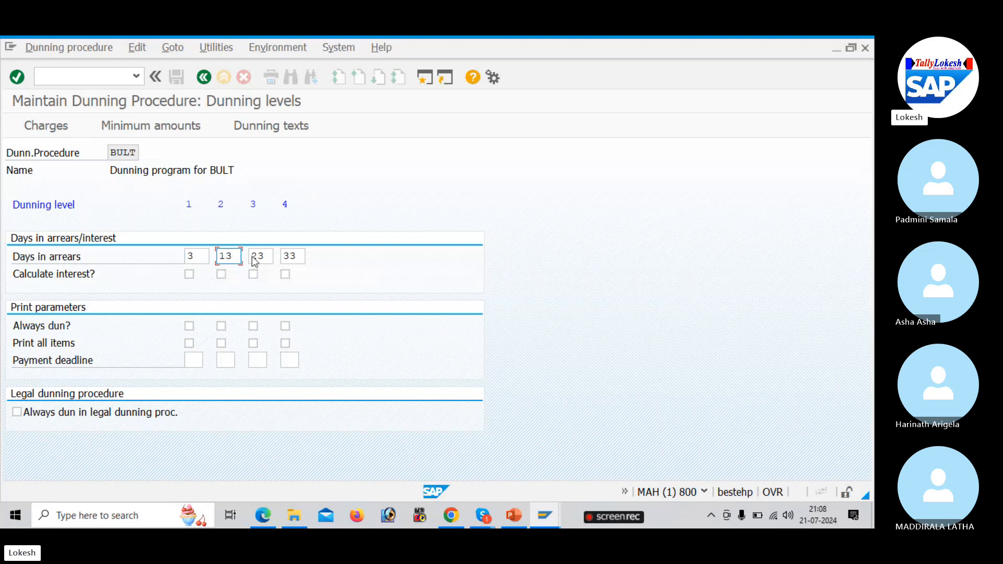
click(257, 256)
click(288, 256)
key(alt+Tab)
scroll(162, 340, down, 10)
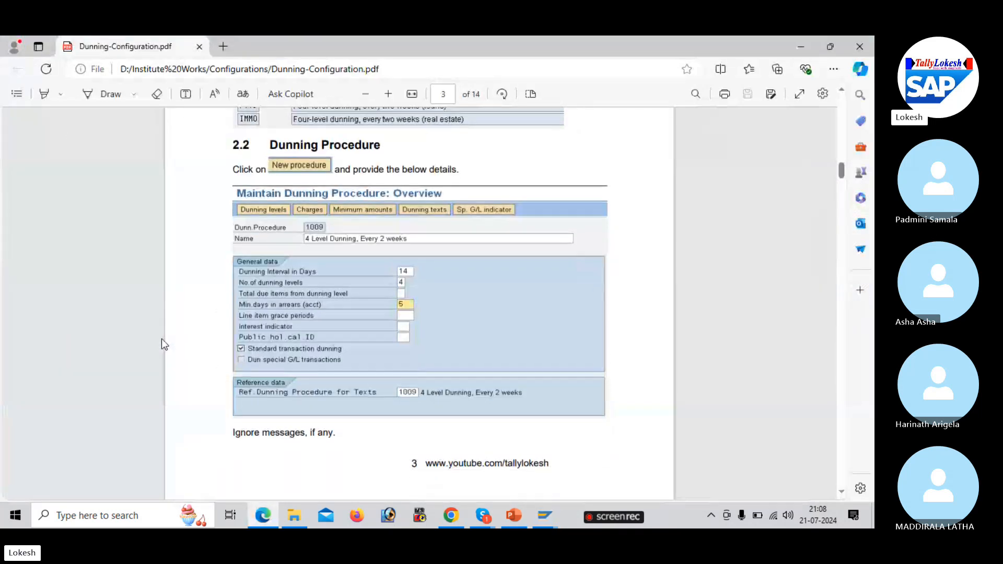
scroll(162, 339, down, 3)
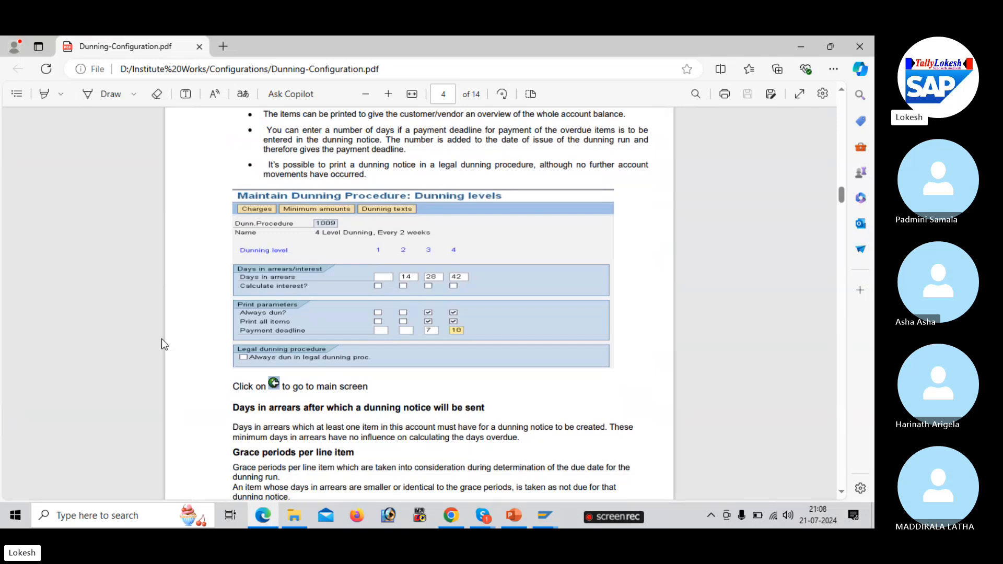
key(alt+Tab)
- Turn on Always dun and Print all items for all four dunning levels
click(190, 327)
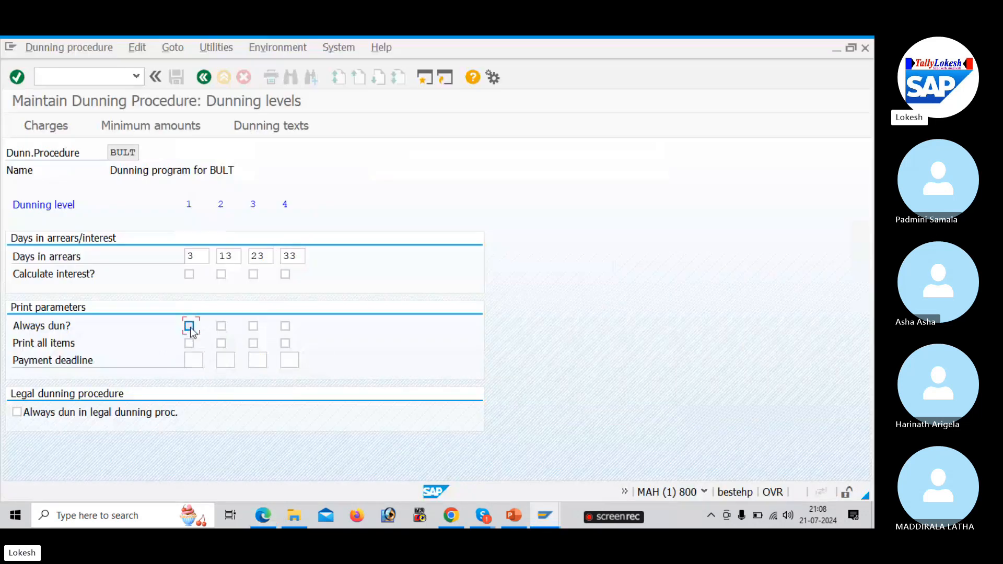
click(220, 326)
click(252, 326)
click(284, 326)
click(189, 343)
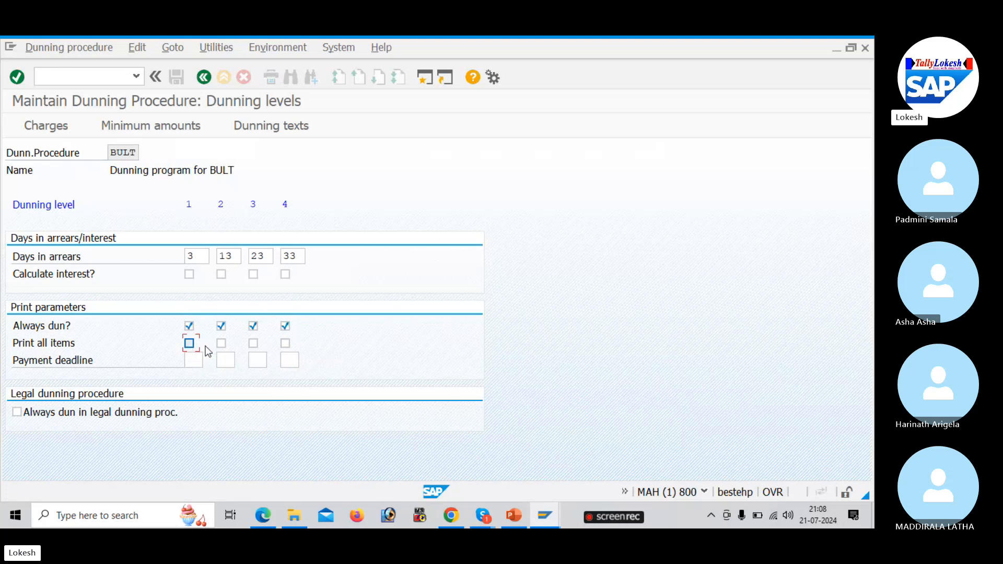
click(221, 344)
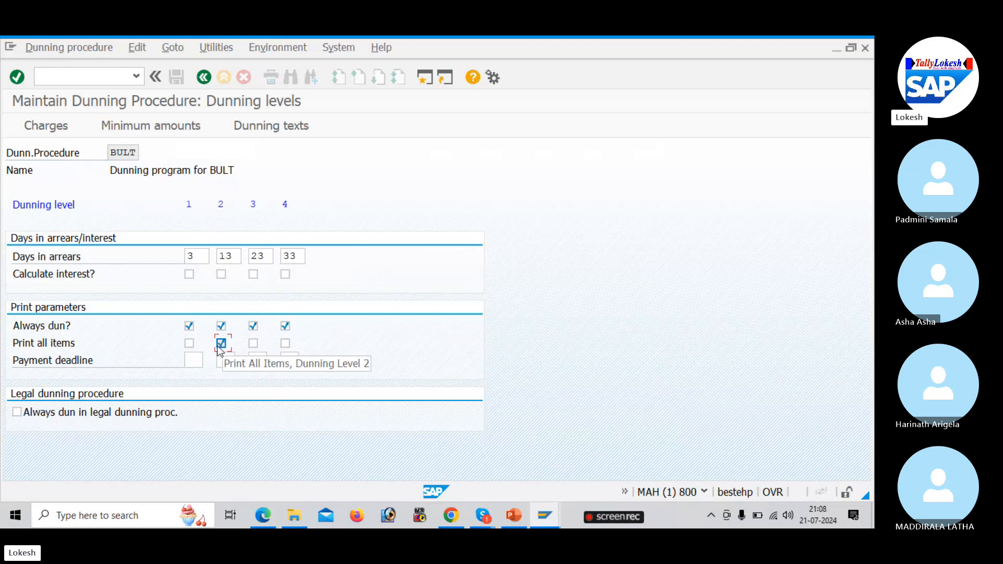
click(253, 343)
click(284, 344)
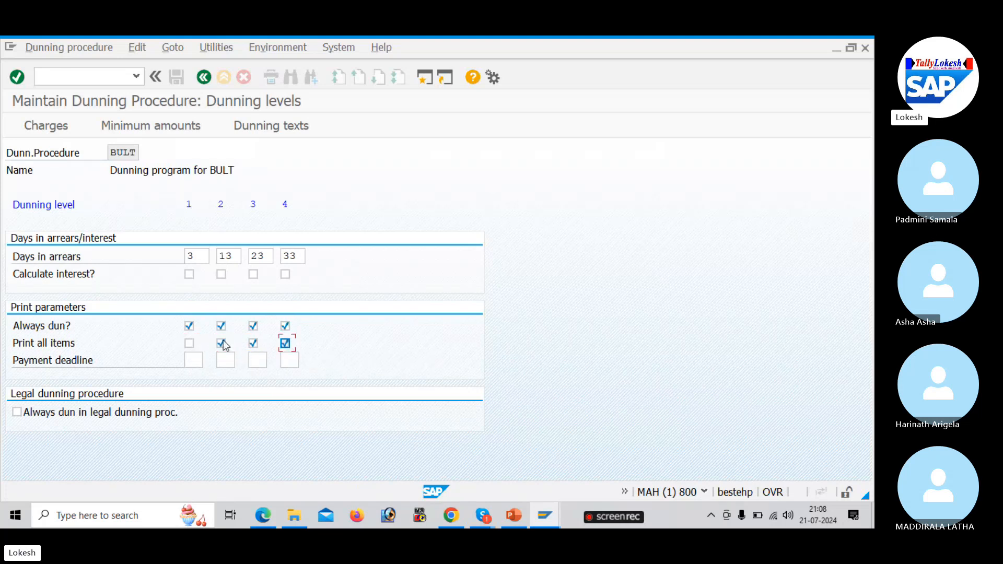
click(189, 343)
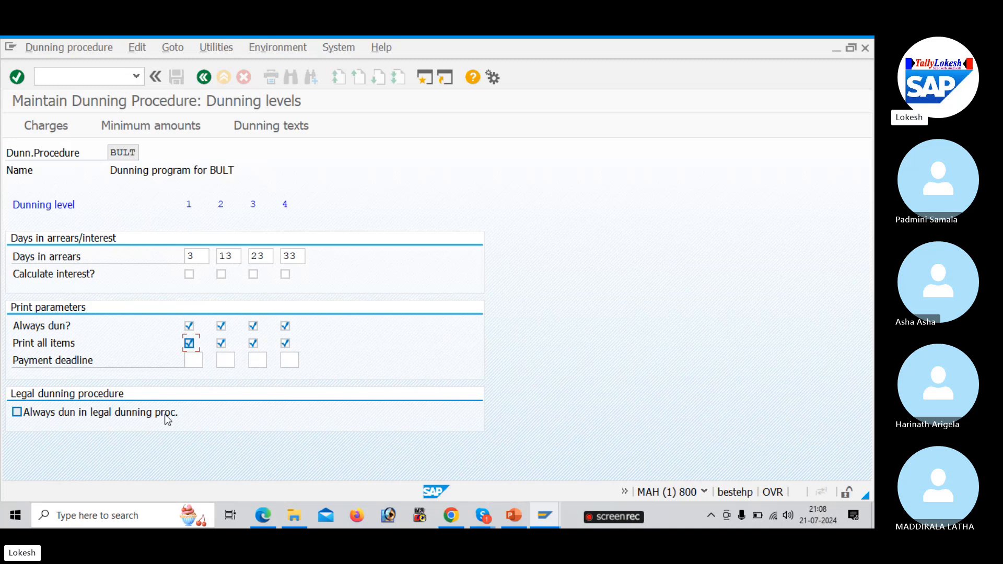
- Open the dunning charges of procedure BULT with INR as the currency
click(62, 129)
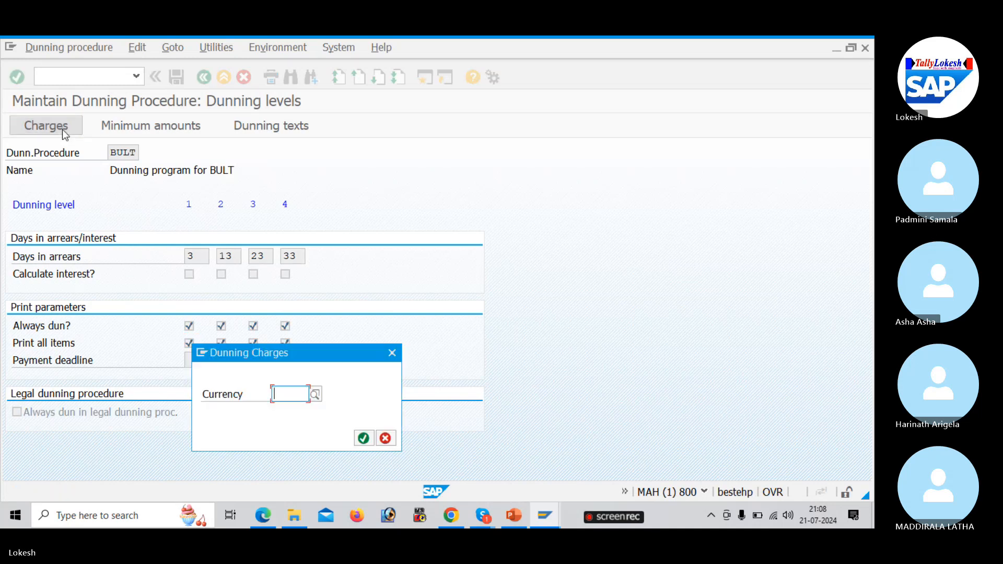
text(IN)
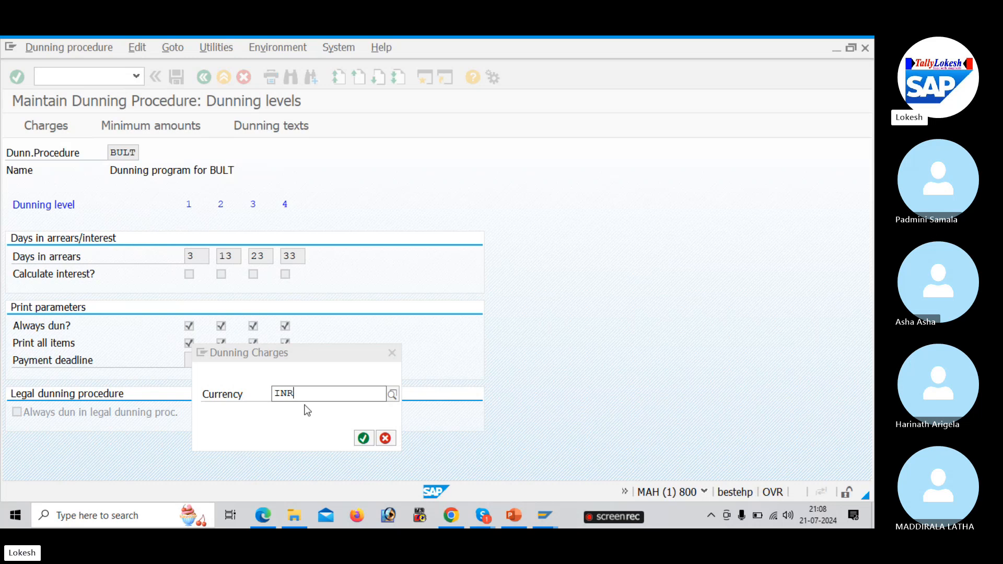
text(R)
key(Return)
key(Return)
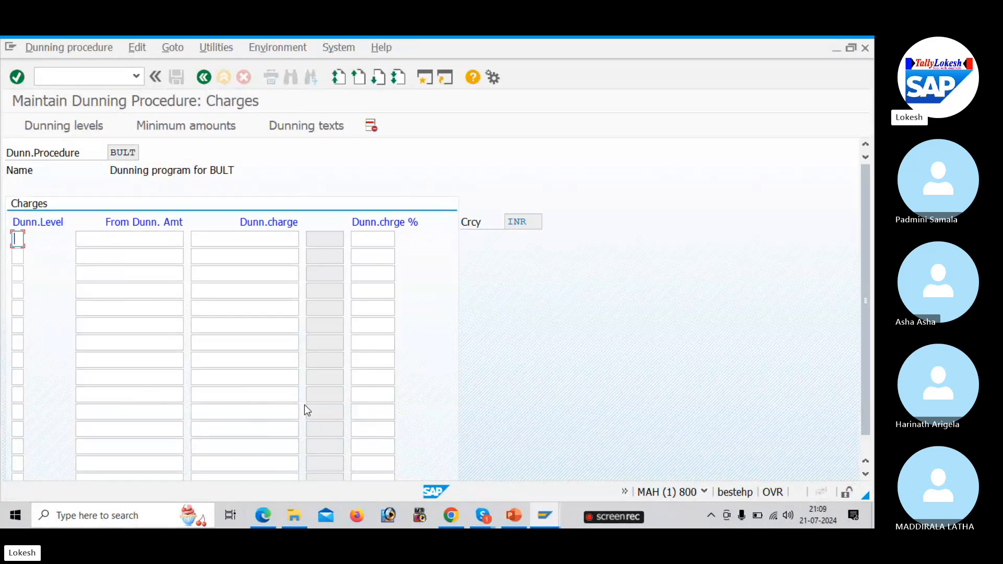
- Enter dunning levels 1, 2, 3 and 4 in the first four rows of the charges table
text(1)
key(Down)
text(2)
key(Down)
text(3)
key(Down)
text(4)
key(Down)
- Check the sample dunning charges in section 2.4 of Dunning-Configuration.pdf, and return to SAP
key(alt+Tab)
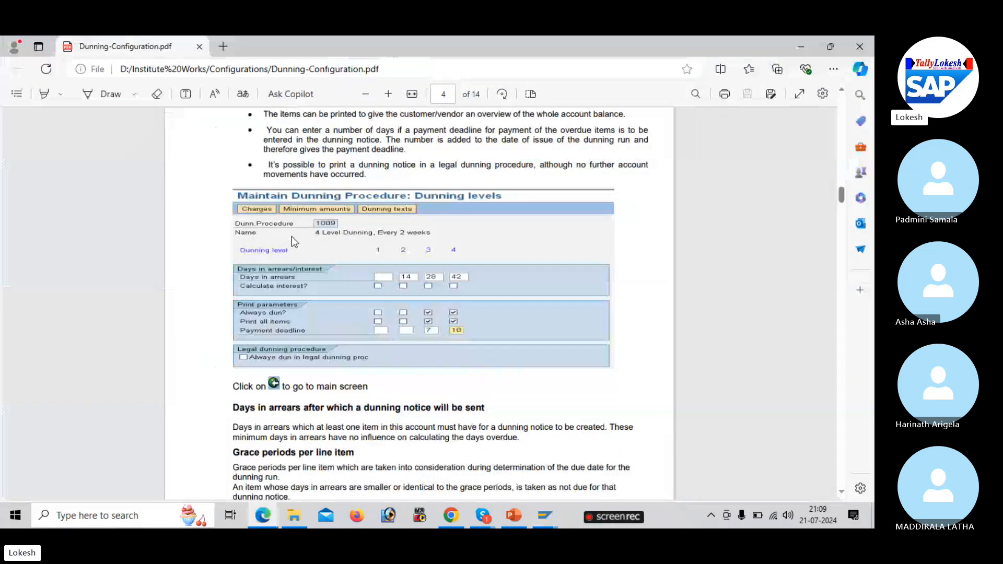
scroll(291, 237, down, 7)
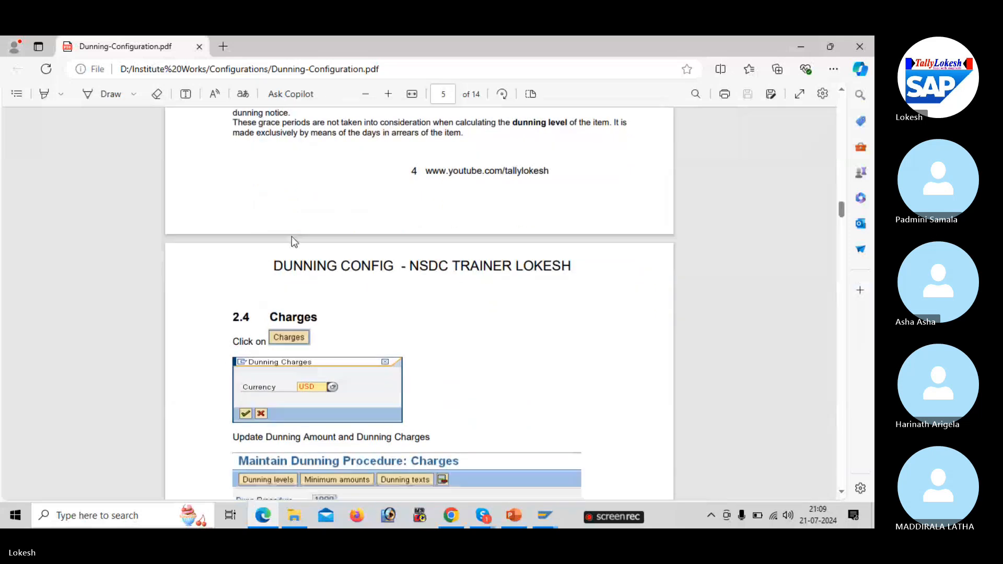
scroll(291, 241, down, 4)
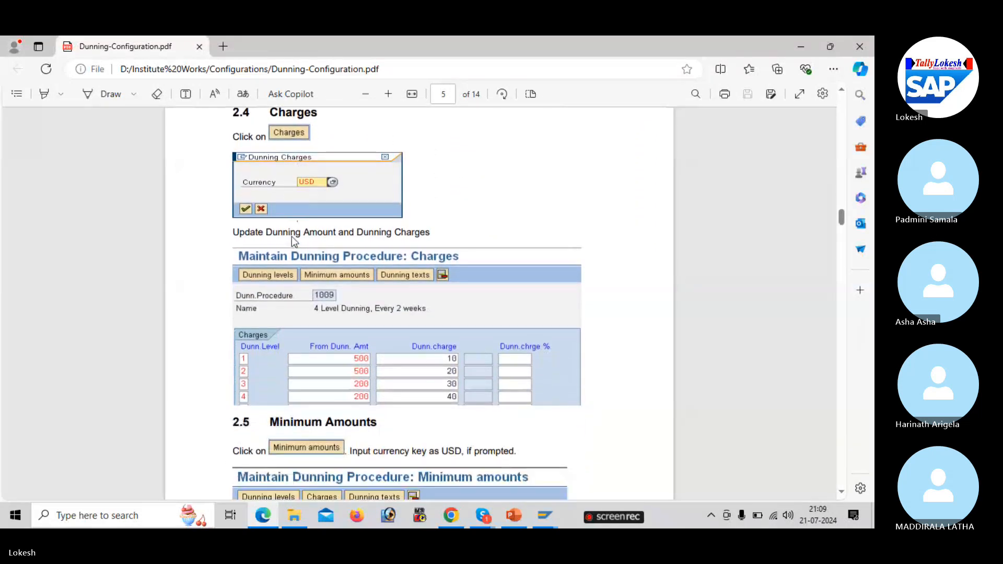
scroll(292, 240, down, 1)
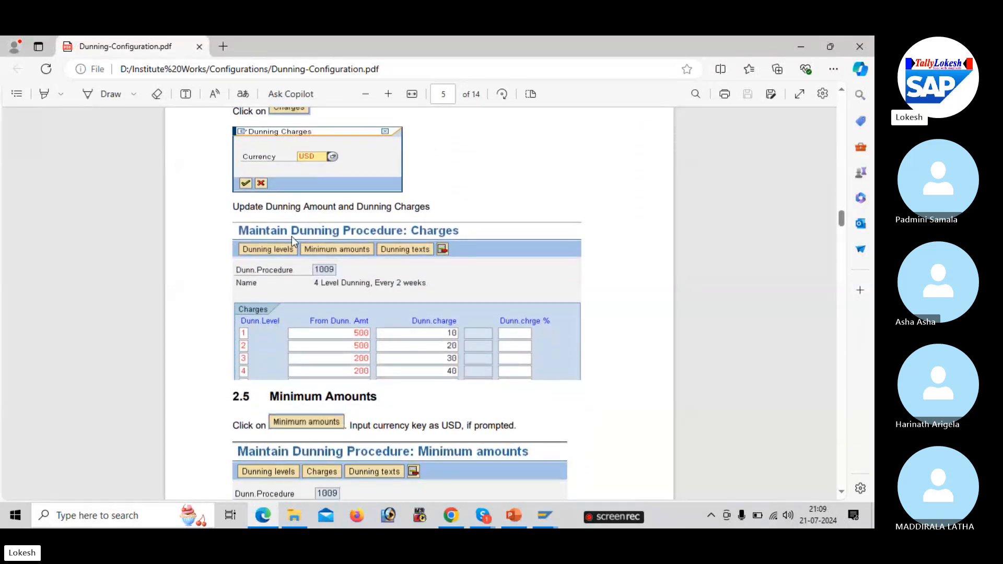
scroll(292, 236, down, 1)
key(alt+Tab)
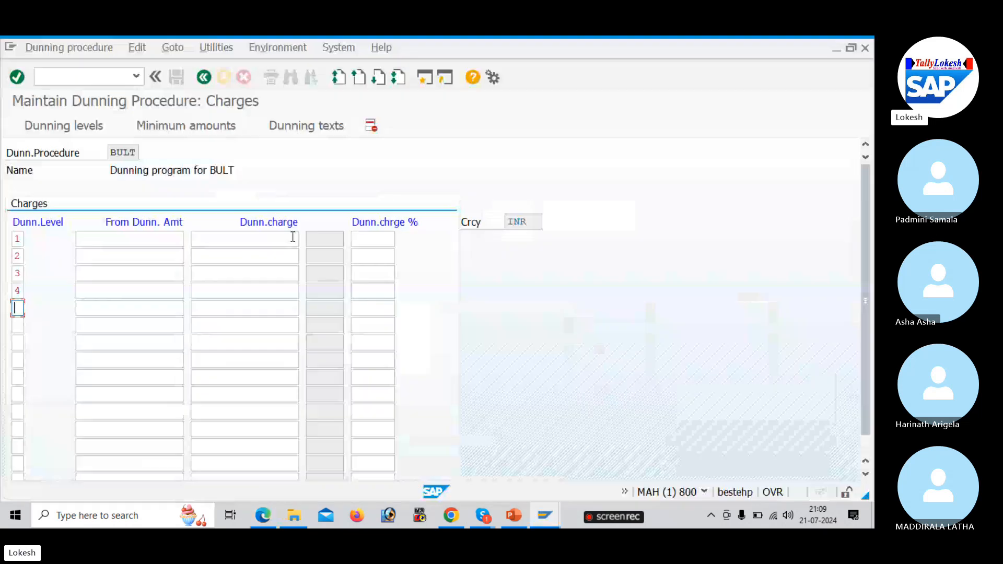
- Set the dunning charge to 100 for level 1 and 200 for level 2
click(166, 239)
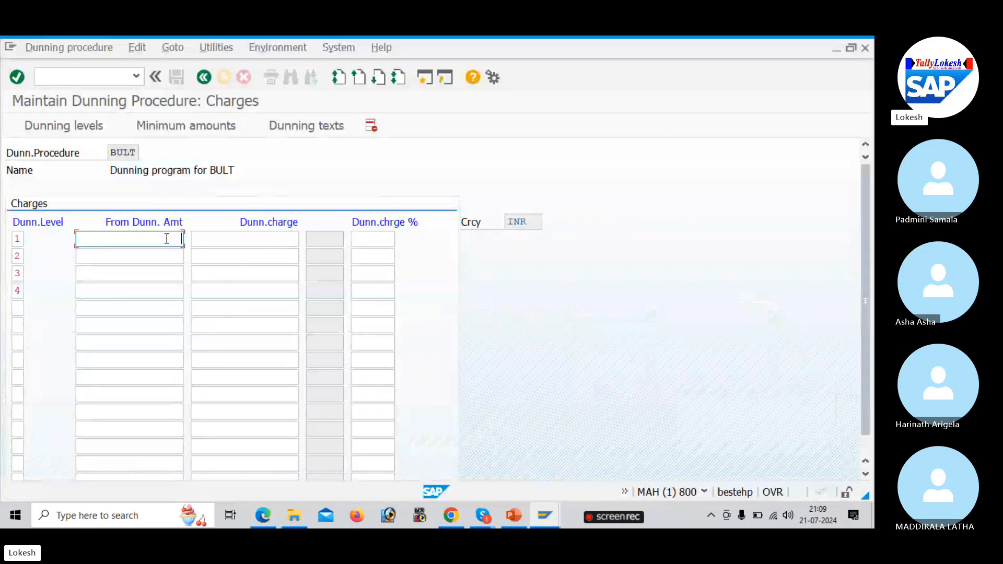
click(256, 237)
key(Down)
key(Down)
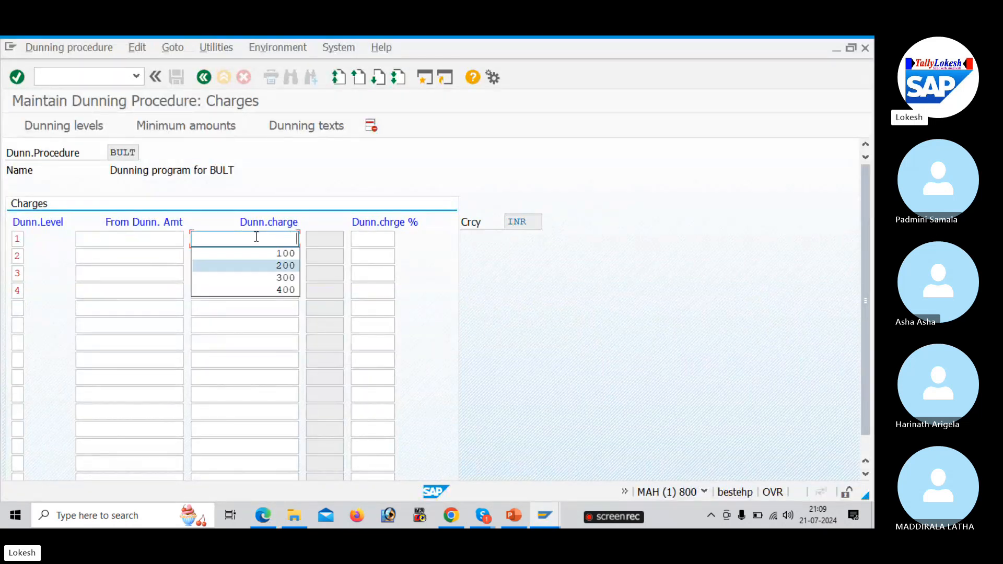
key(Up)
key(Return)
key(Tab)
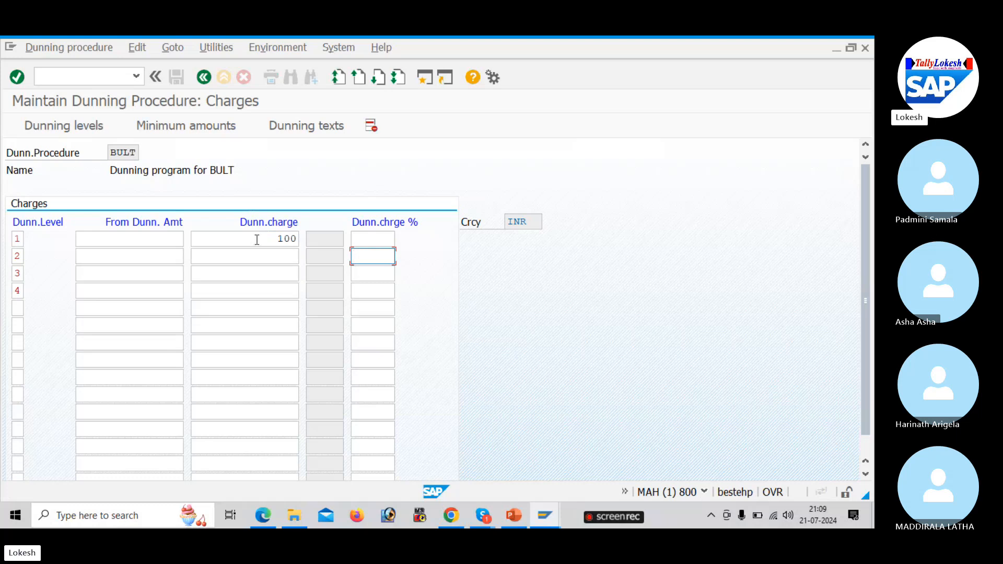
click(270, 256)
key(Down)
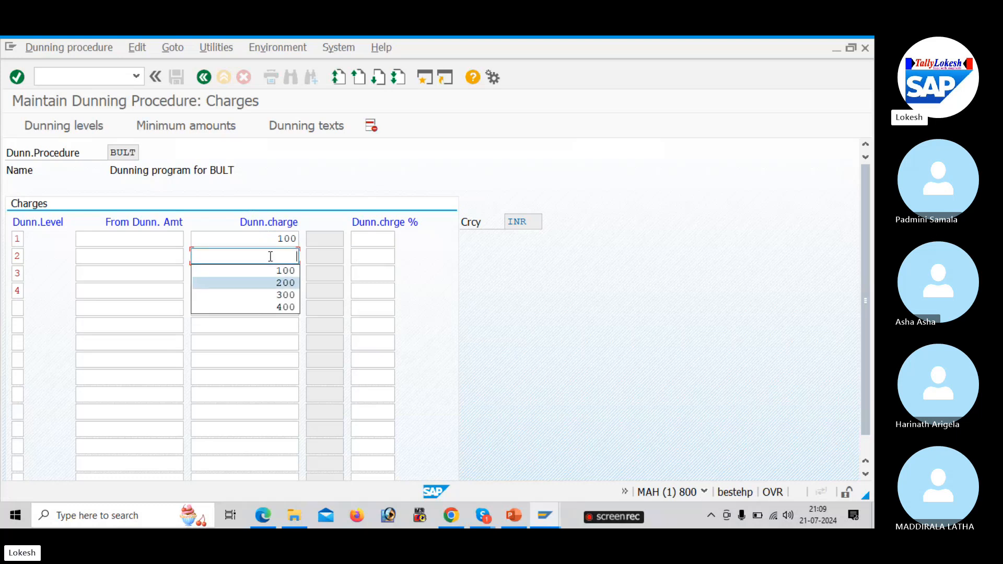
key(Tab)
- Set the dunning charge to 300 for level 3 and 400 for level 4
click(279, 274)
key(Down)
key(Down)
key(Down)
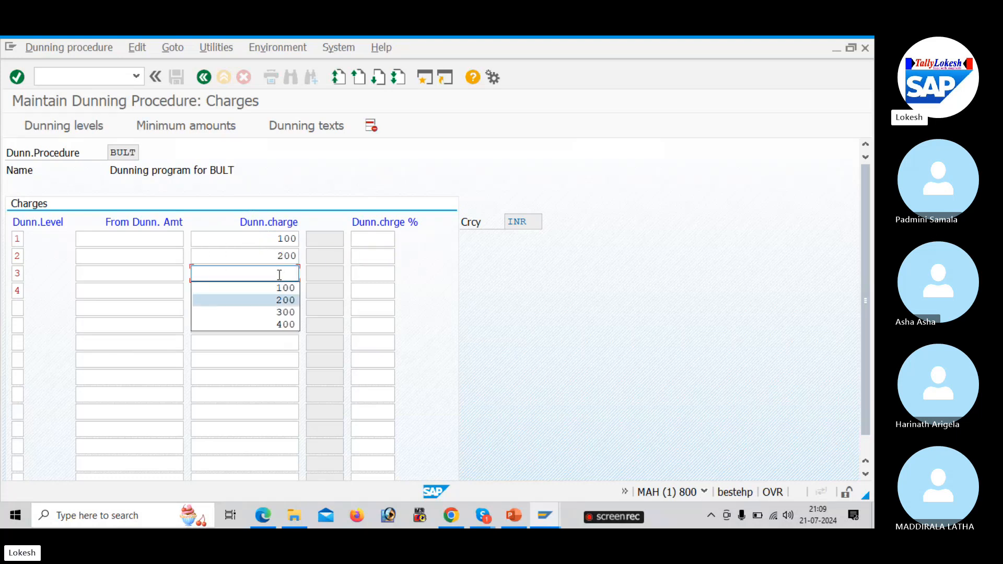
key(Tab)
click(281, 293)
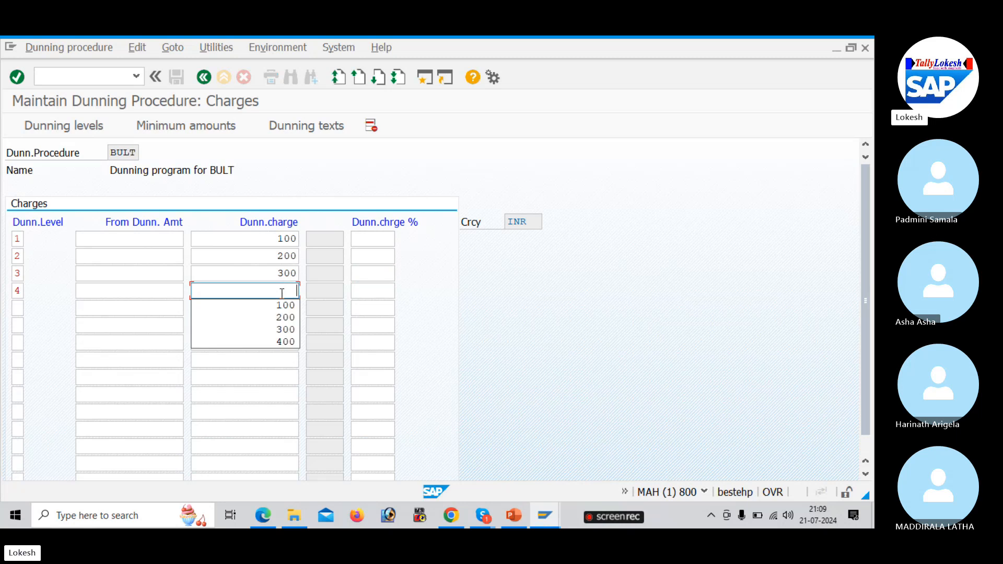
key(Down)
key(Down)
key(Down)
key(Down)
key(Tab)
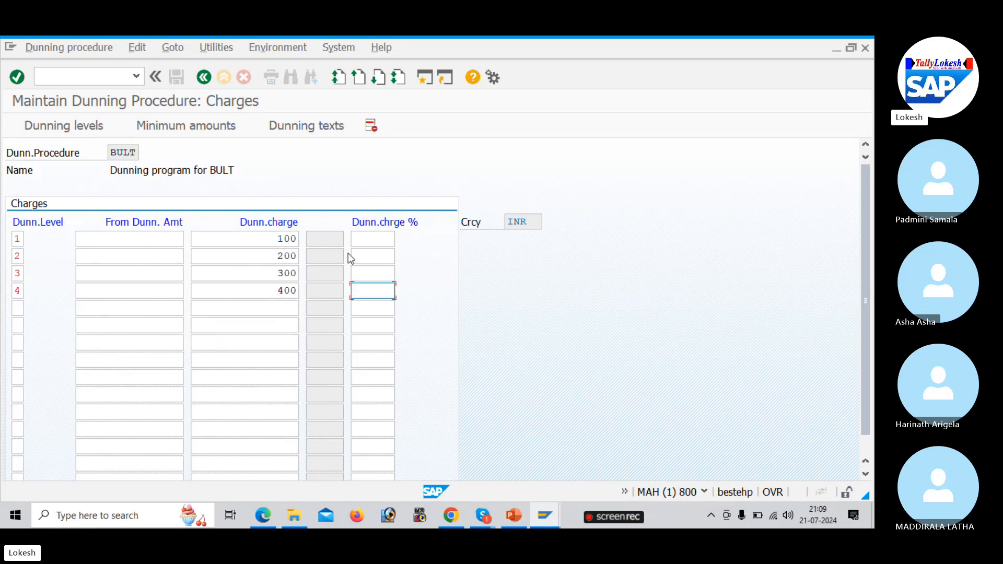
click(379, 243)
- Open the minimum amounts in currency INR and enter dunning levels 1 and 2 in the first two rows
click(163, 127)
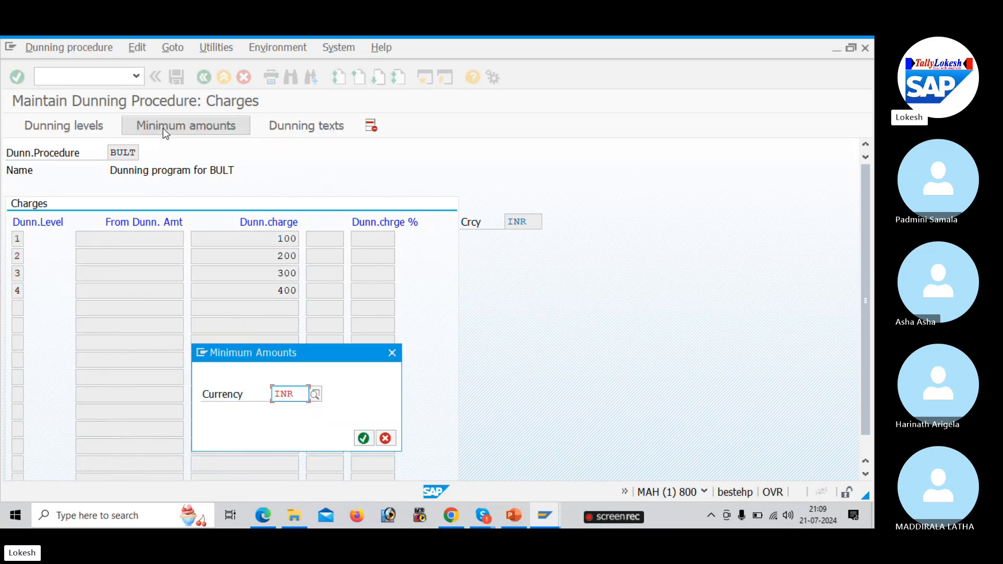
click(363, 440)
text(1)
key(Tab)
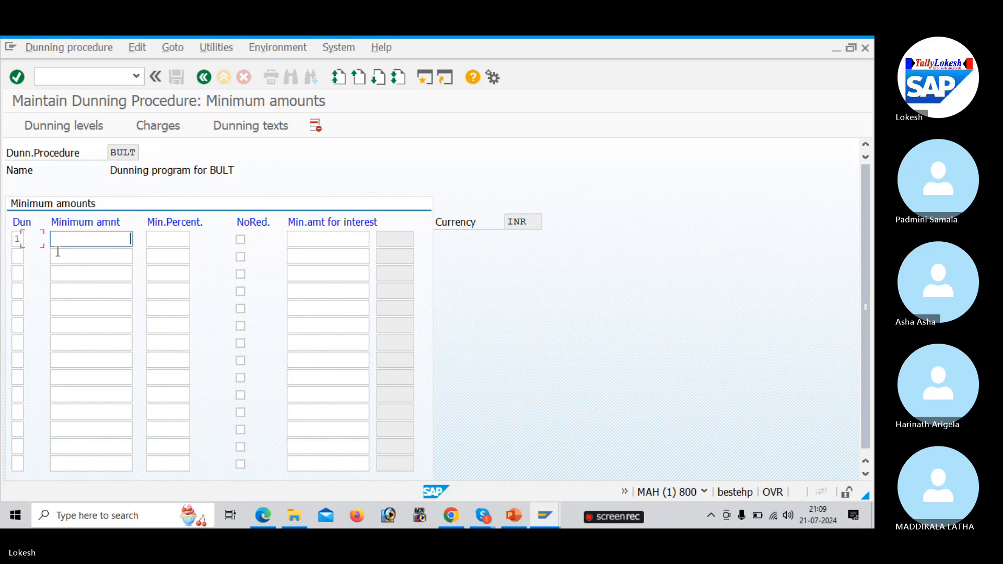
key(Tab)
click(17, 253)
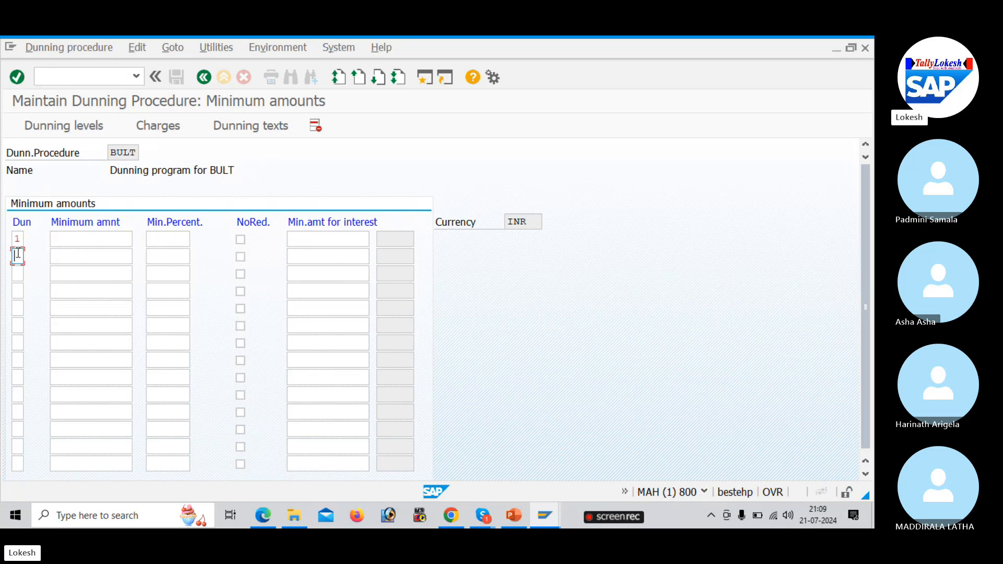
text(2)
key(Tab)
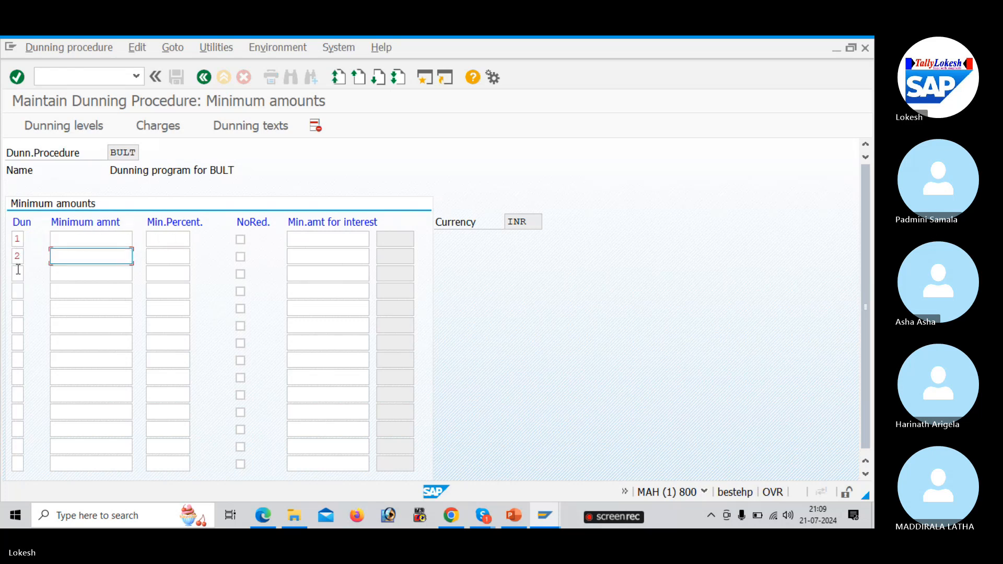
- Add dunning levels 3 and 4 to the next two rows of the minimum amounts table
click(18, 269)
text(3)
key(Tab)
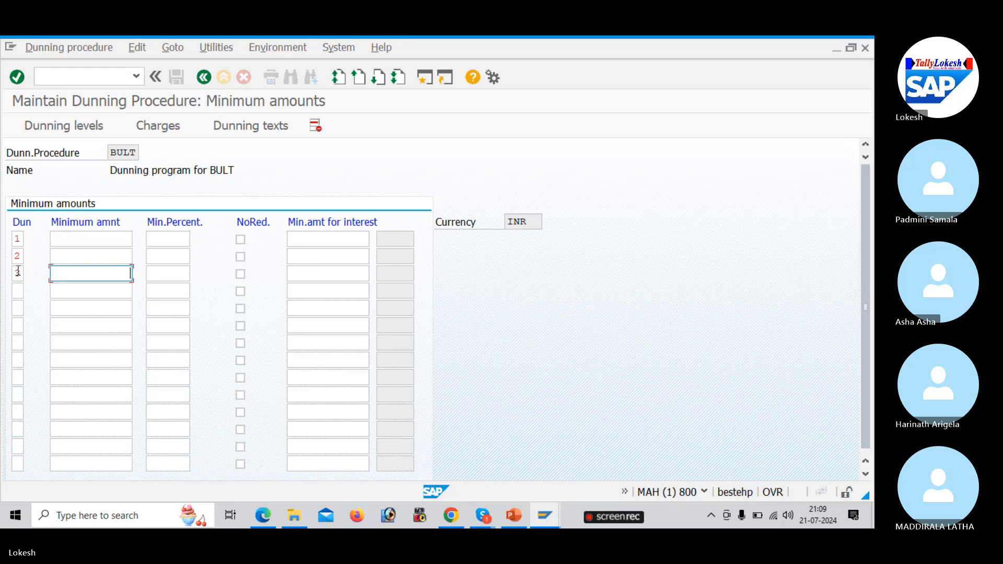
click(18, 287)
text(4)
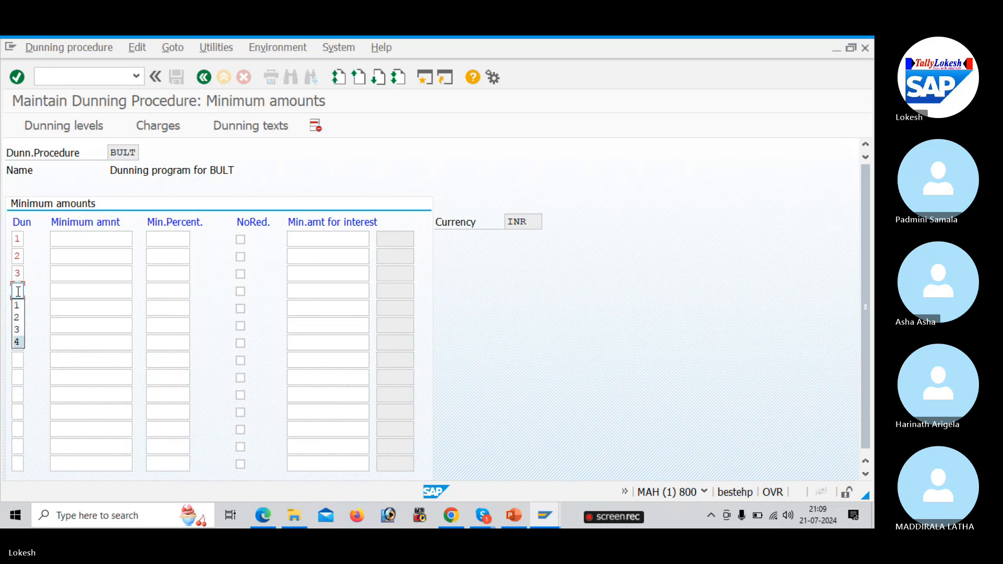
key(Tab)
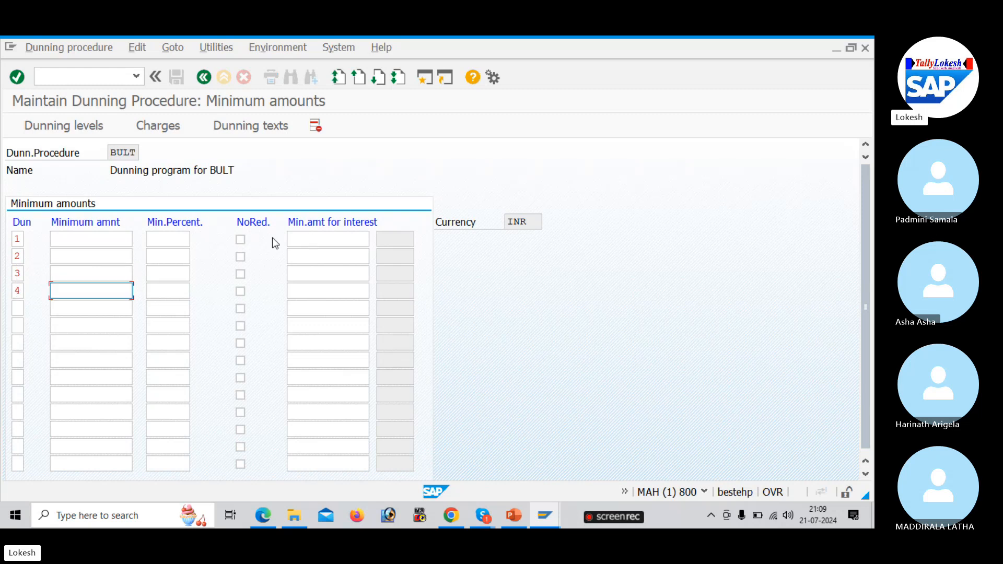
click(126, 239)
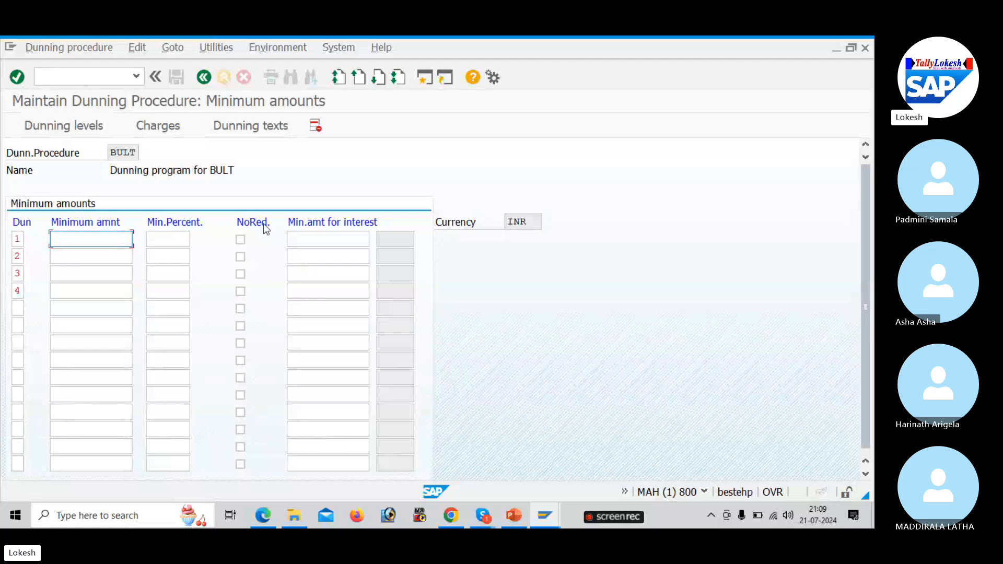
- Set the minimum amount for interest to 25 for dunning level 1 and 50 for level 2
click(326, 237)
click(326, 237)
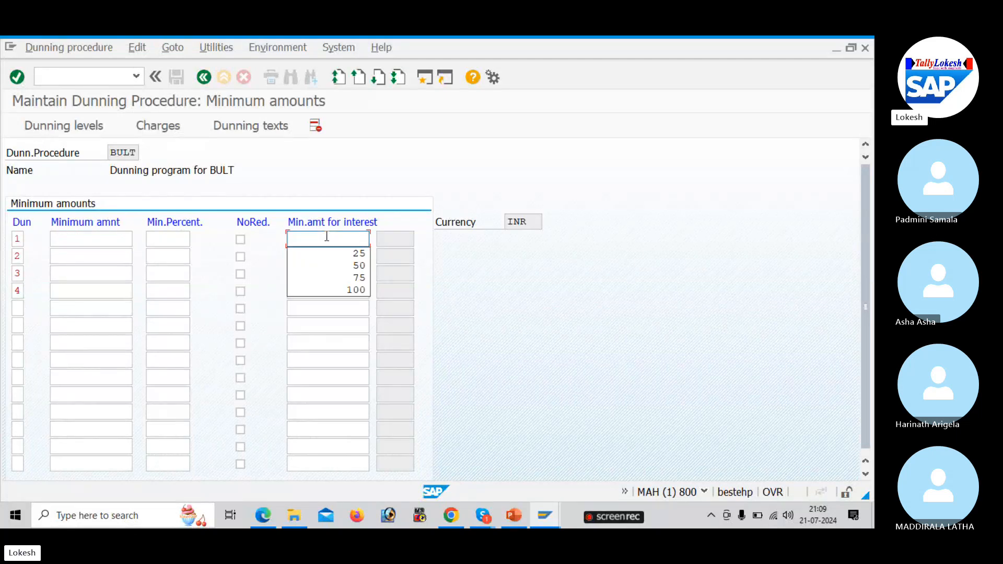
key(Down)
key(Return)
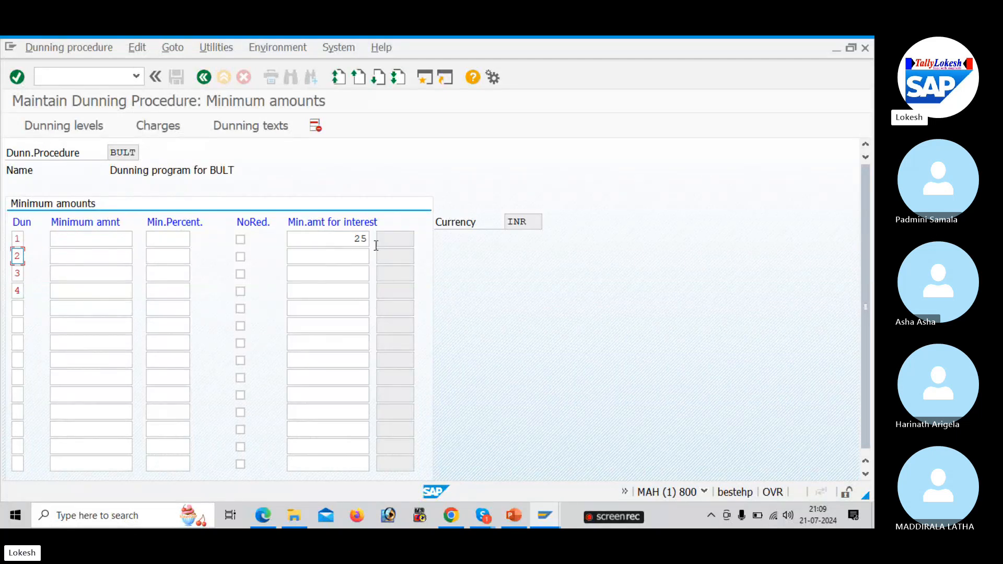
click(355, 258)
key(Down)
key(Down)
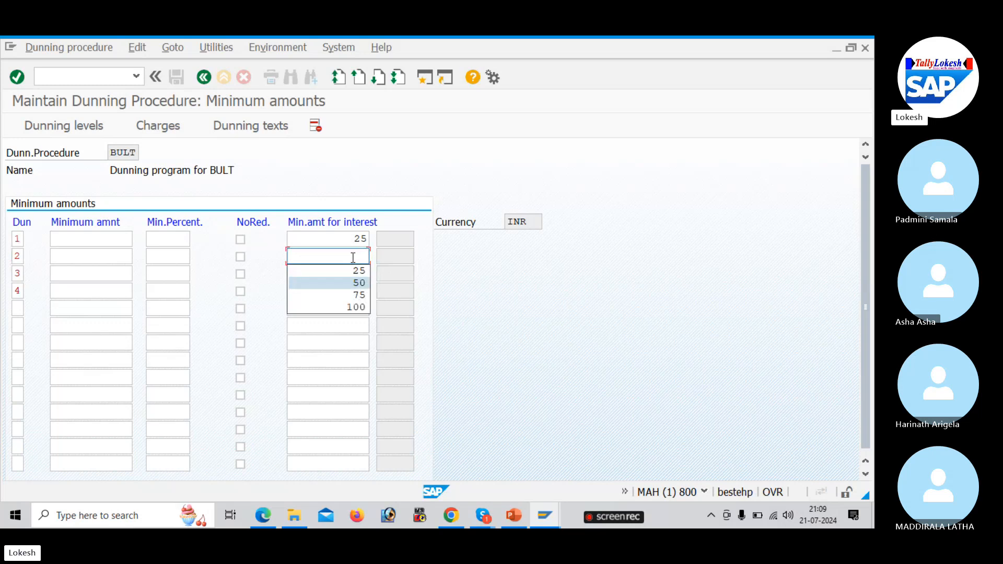
key(Return)
- Set the minimum amount for interest to 75 for dunning level 3 and 100 for level 4
click(360, 272)
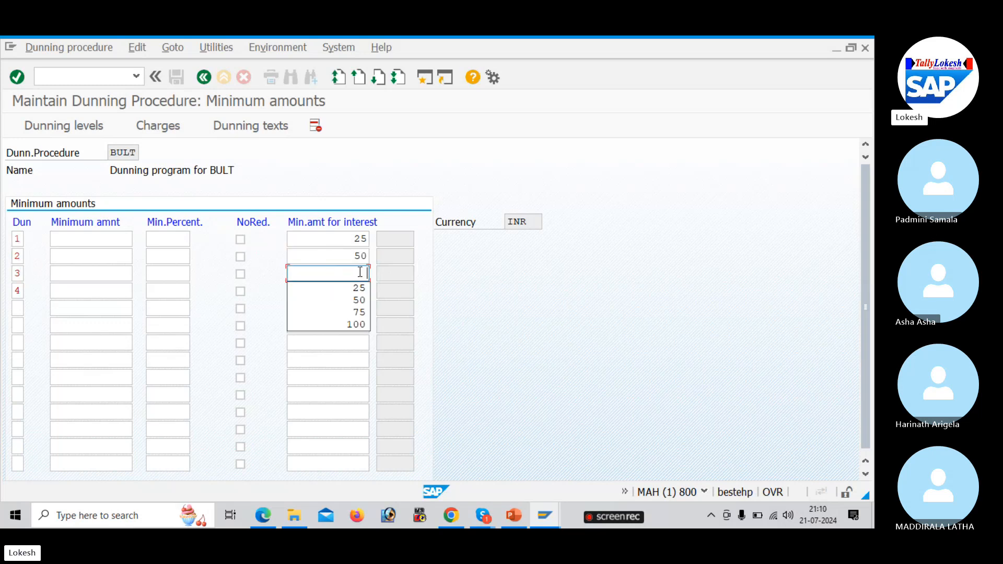
key(Down)
key(Down)
key(Down)
key(Down)
key(Up)
key(Return)
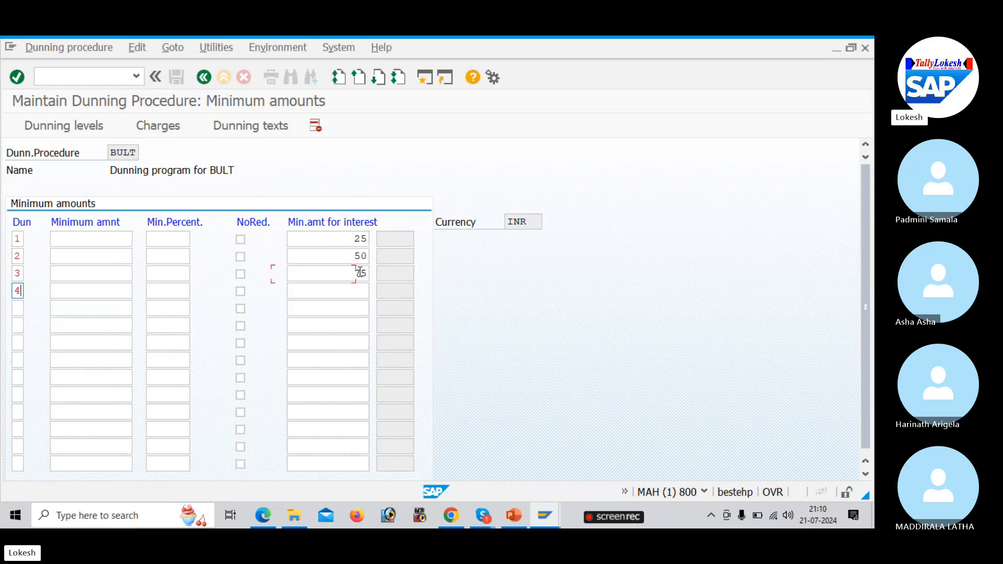
click(360, 291)
key(Down)
key(Down)
key(Down)
key(Down)
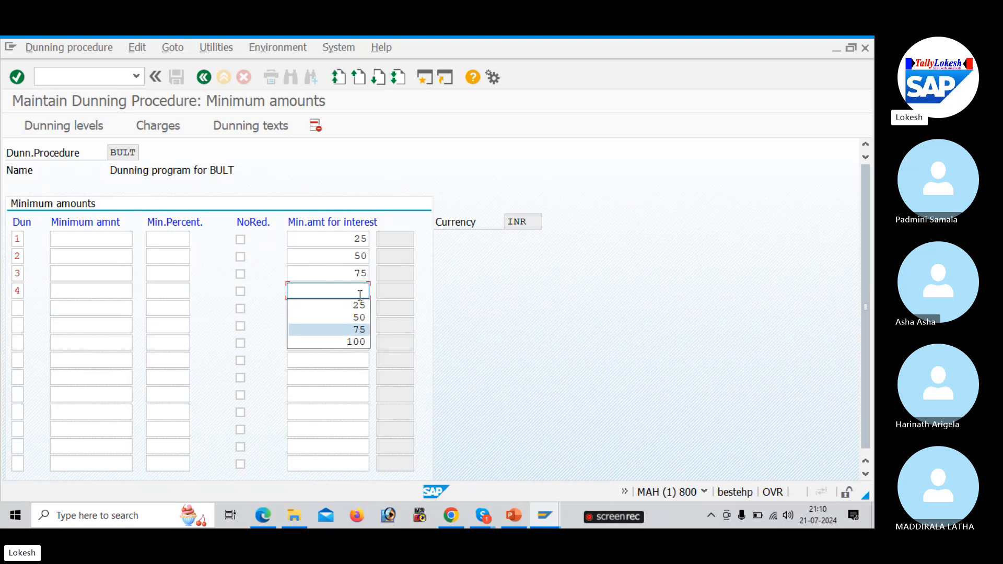
key(Return)
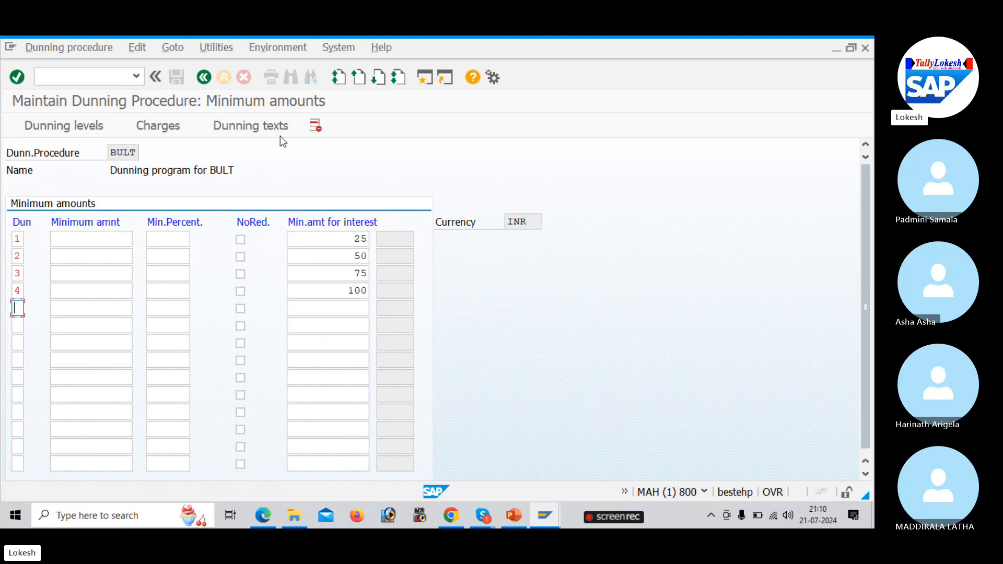
- Switch to the Dunning-Configuration PDF and read the Minimum Amounts and Dunning Texts sections
key(alt+Tab)
scroll(268, 134, down, 3)
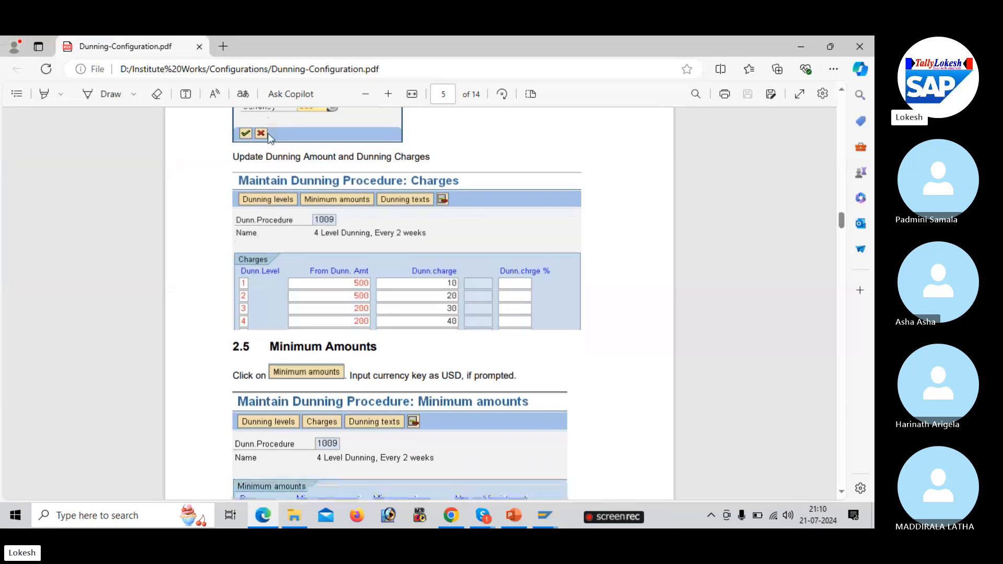
scroll(268, 133, down, 4)
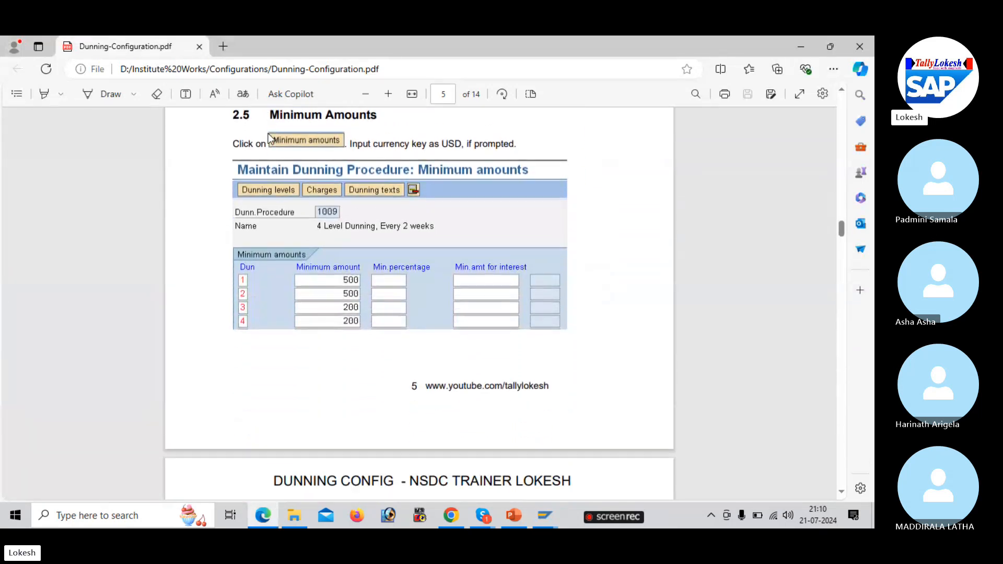
scroll(268, 134, down, 5)
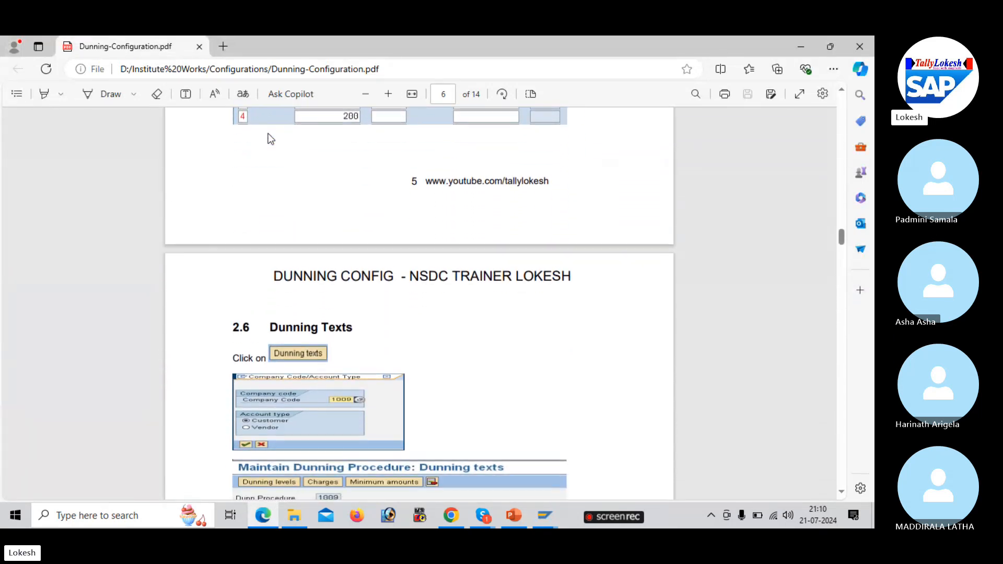
scroll(268, 139, down, 4)
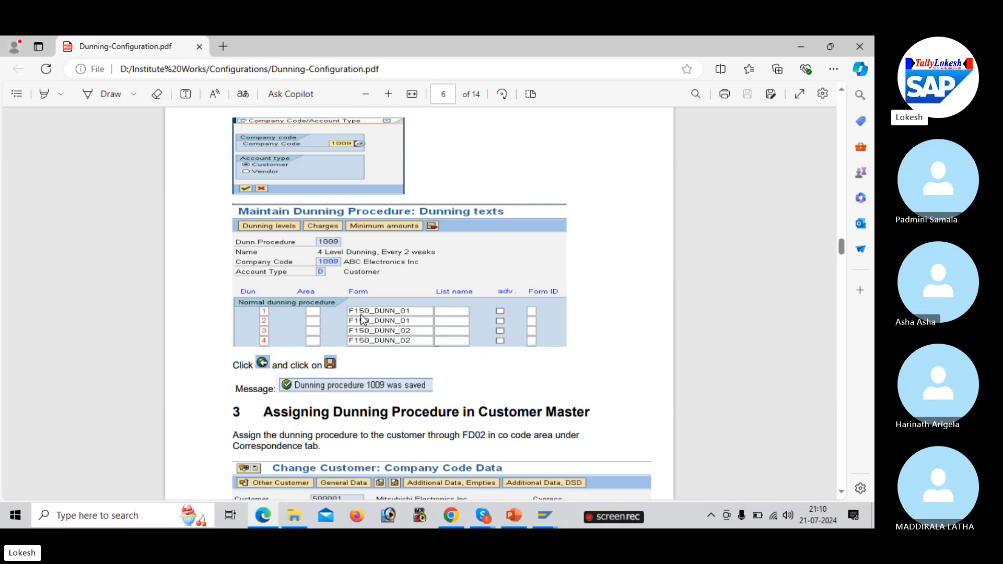
- Return to SAP and request the dunning texts for company code BULT with account type Customer
key(alt+Tab)
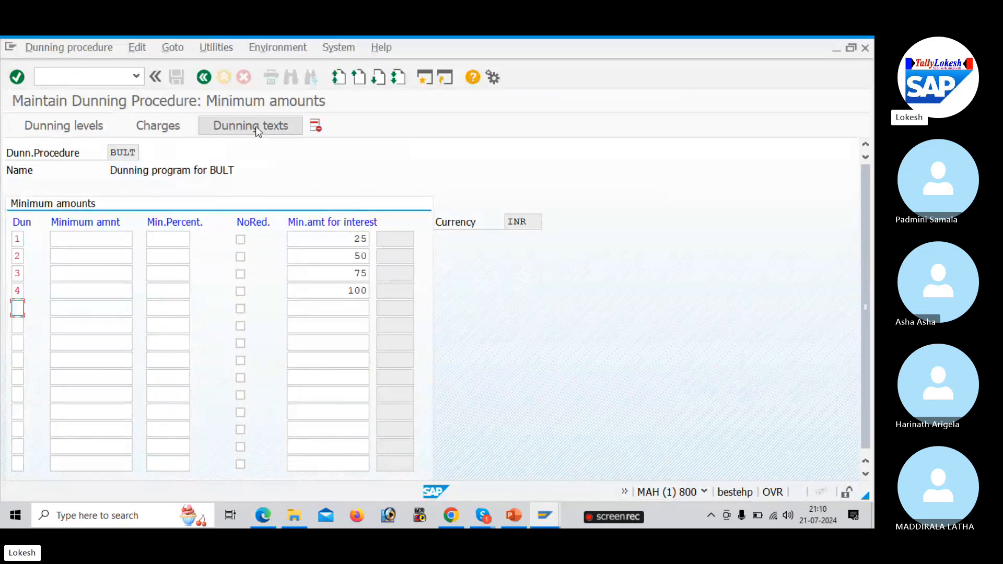
click(256, 126)
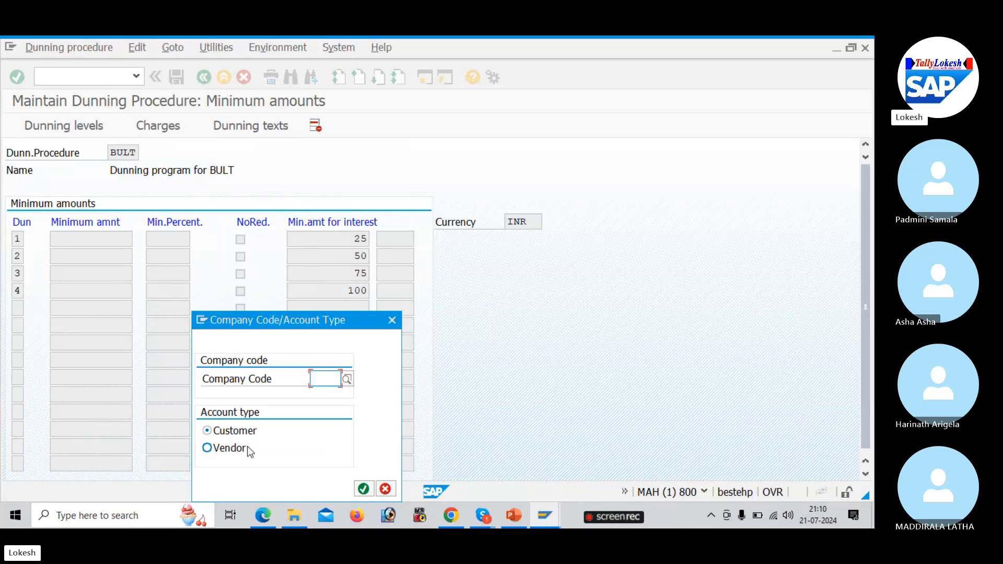
text(BULT)
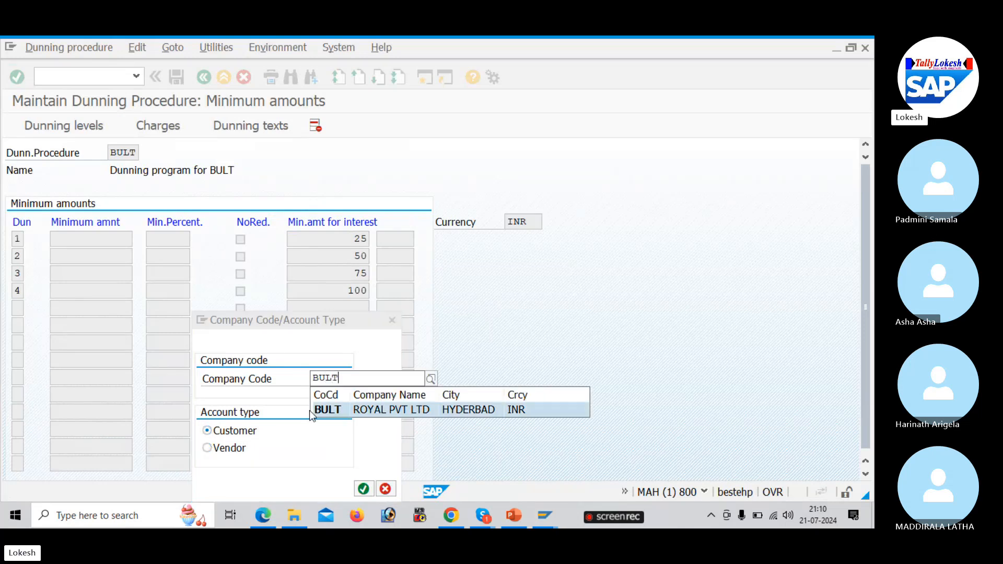
click(310, 410)
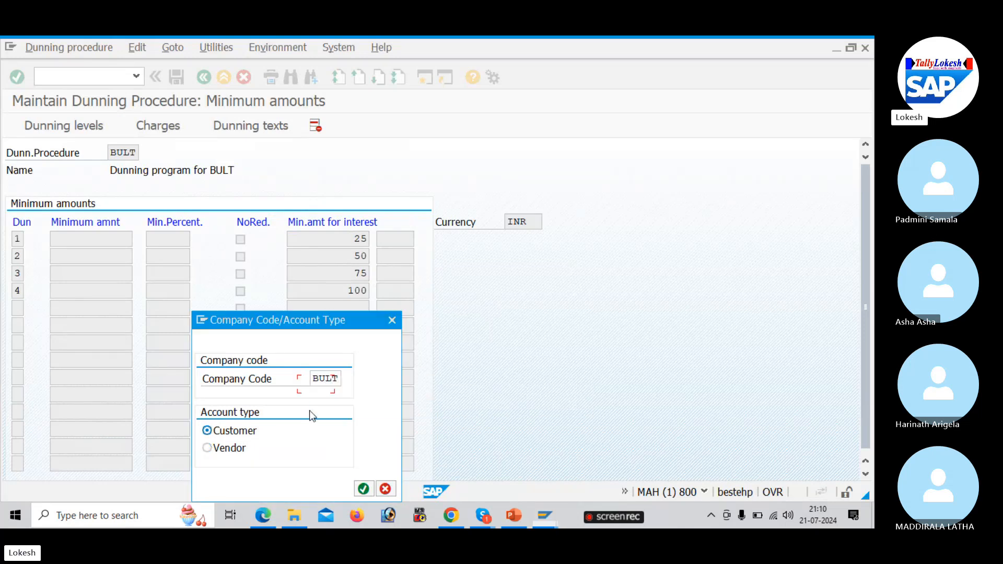
click(364, 490)
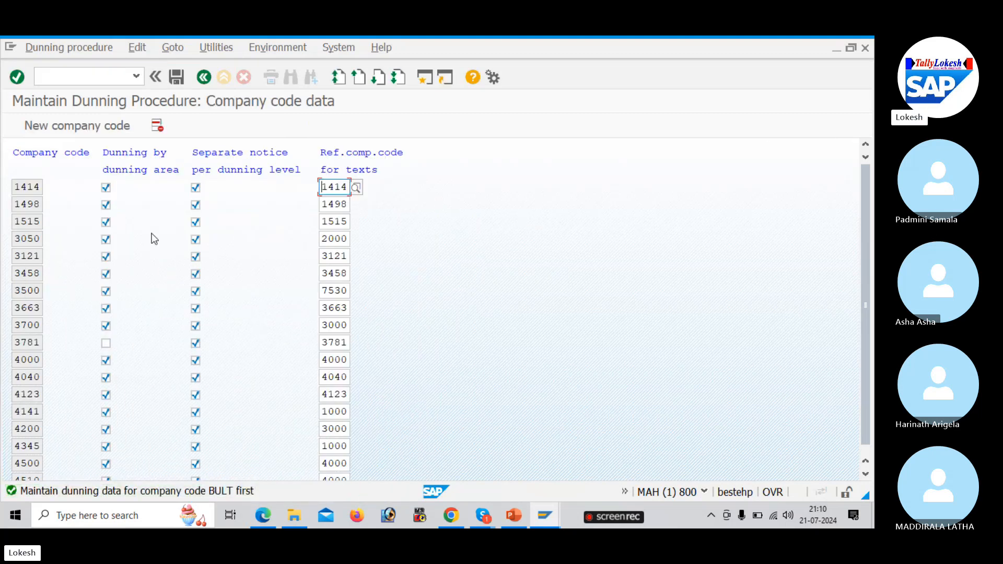
- Add company code BULT to the dunning data, enable dunning by dunning area and separate notice per dunning level, and save
click(76, 130)
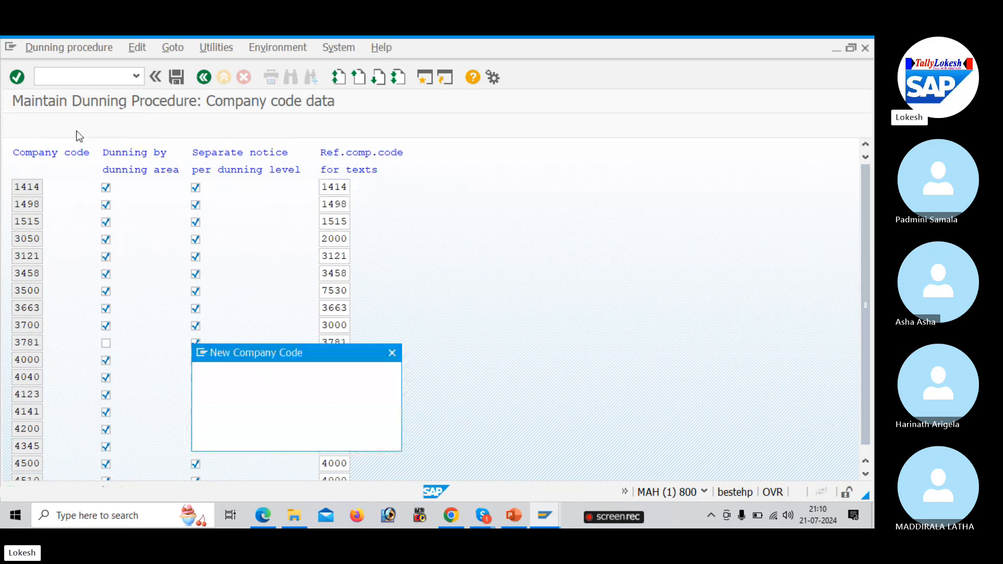
key(Return)
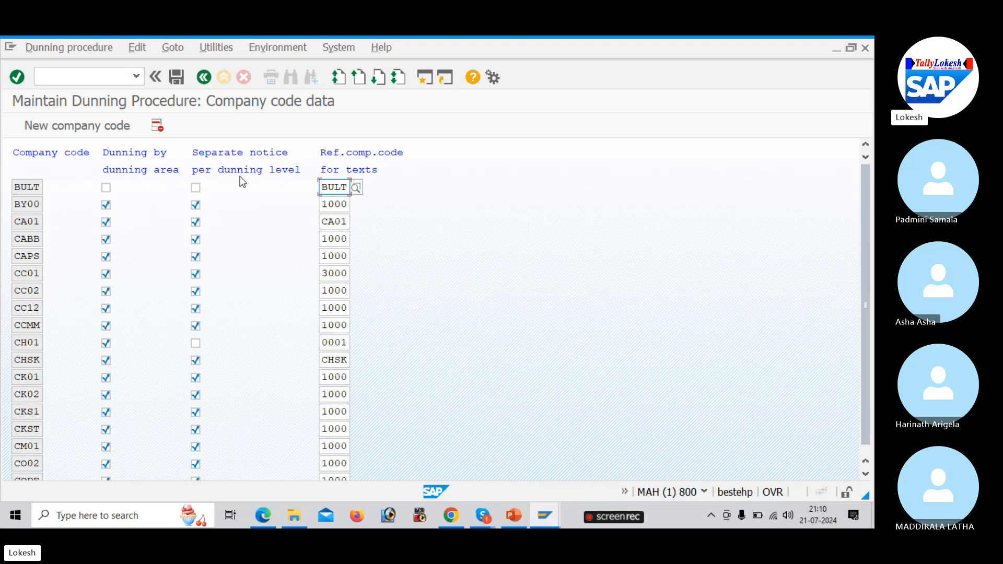
click(110, 190)
click(196, 189)
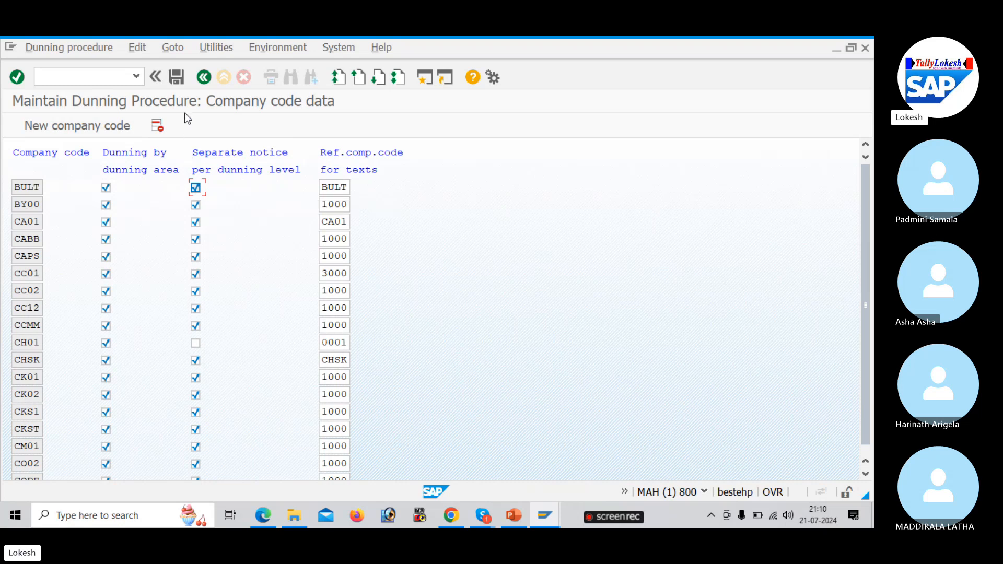
click(176, 79)
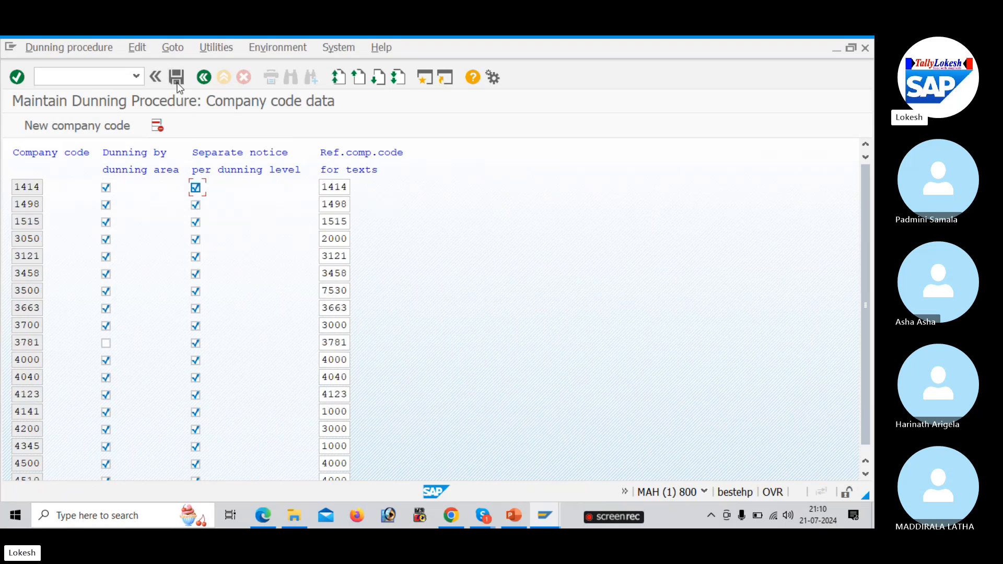
click(177, 79)
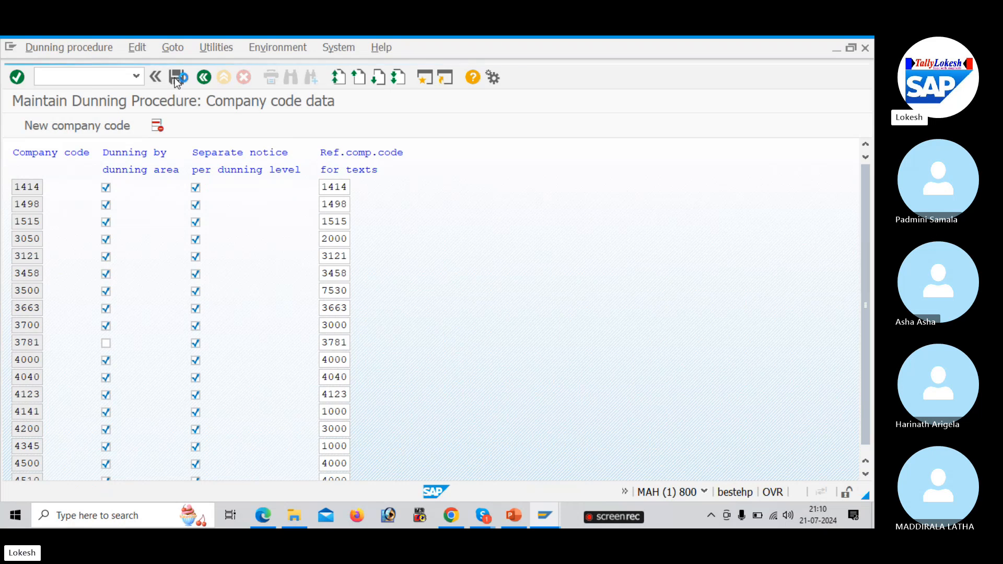
key(Return)
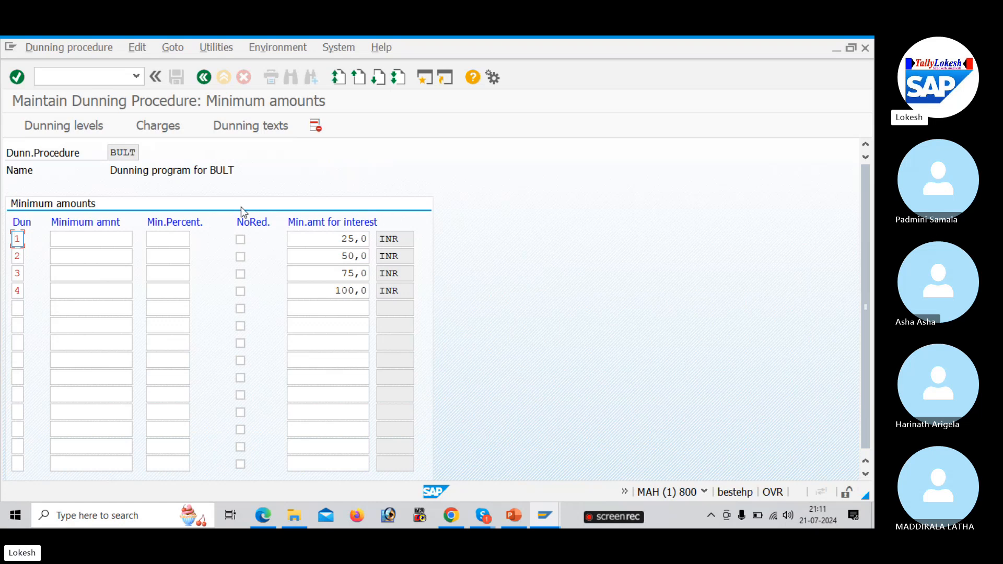
- Open the dunning texts for company code BULT, account type Customer, and enter dunning levels 1 and 2
click(260, 128)
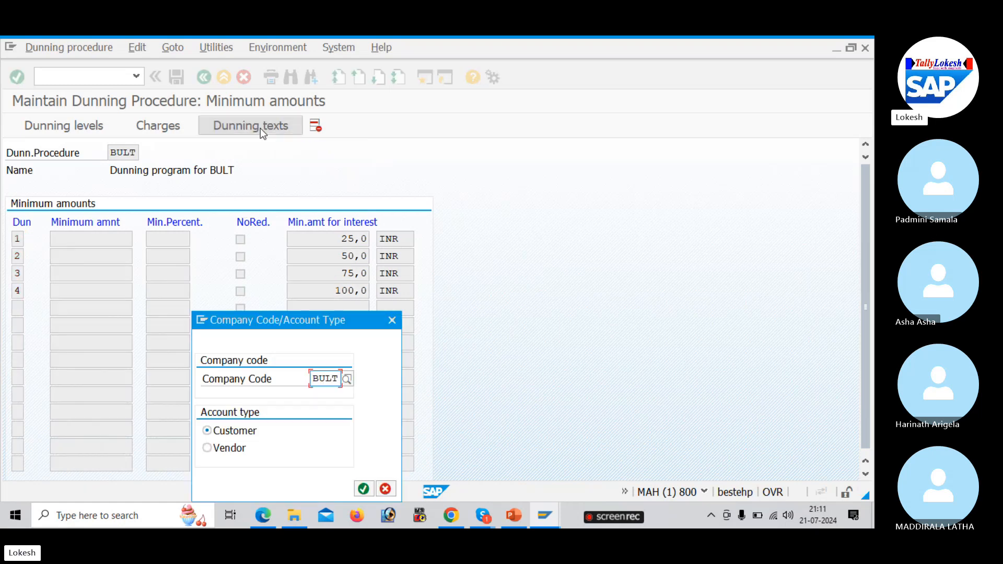
click(364, 489)
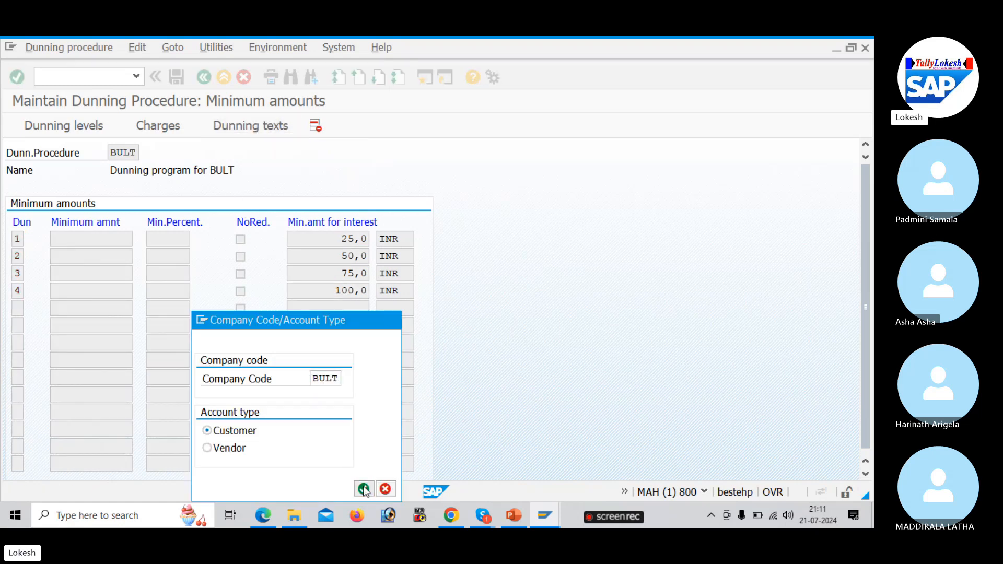
text(1)
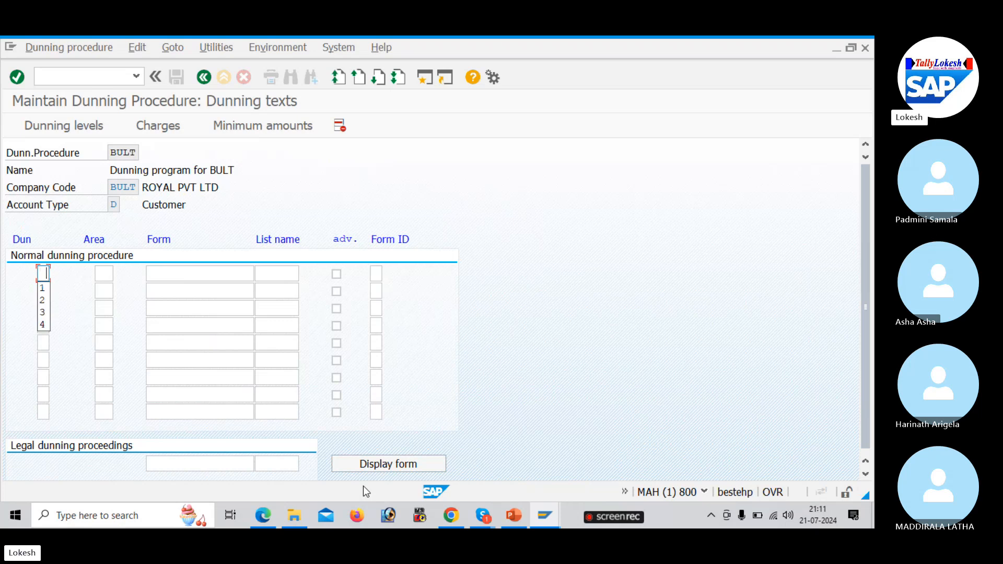
key(Tab)
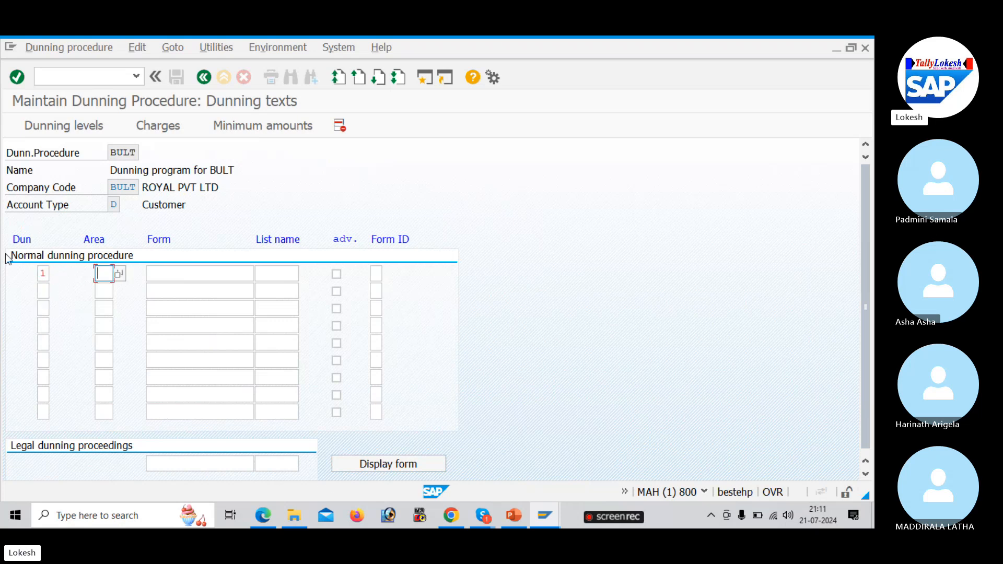
click(46, 289)
text(2)
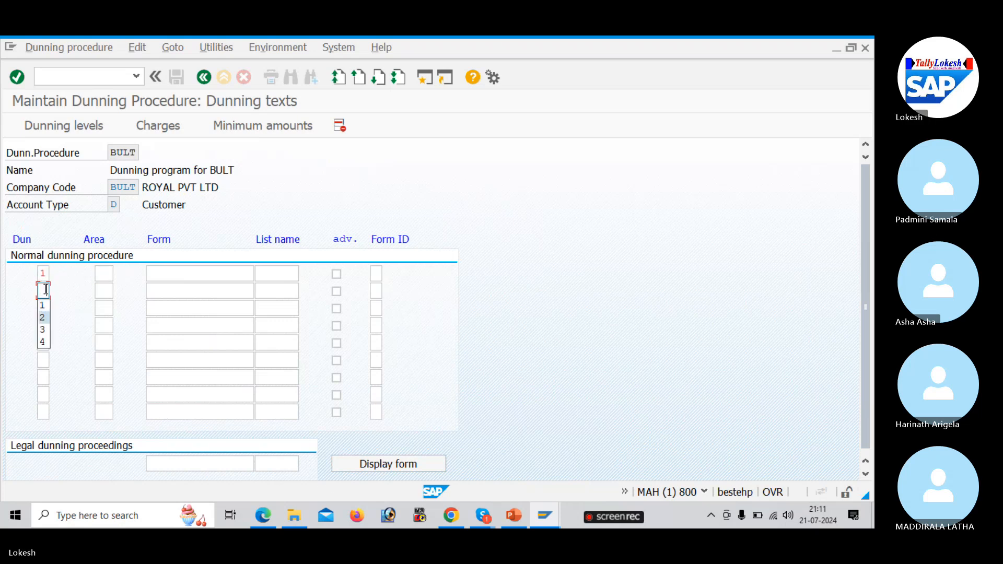
key(Tab)
- Add dunning levels 3 and 4 to the next two rows of the normal dunning procedure texts
click(44, 307)
key(Down)
key(Down)
key(Down)
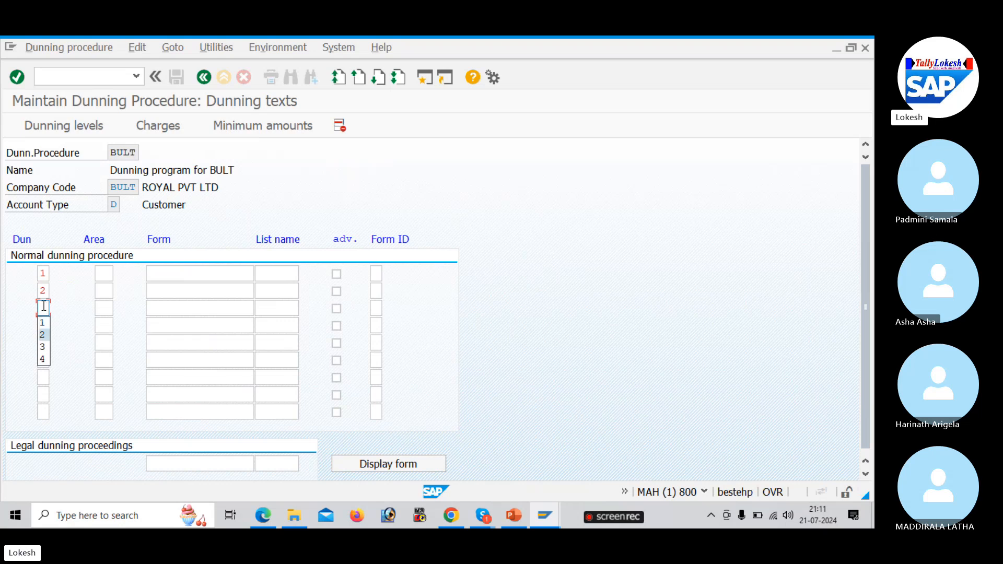
key(Tab)
click(44, 325)
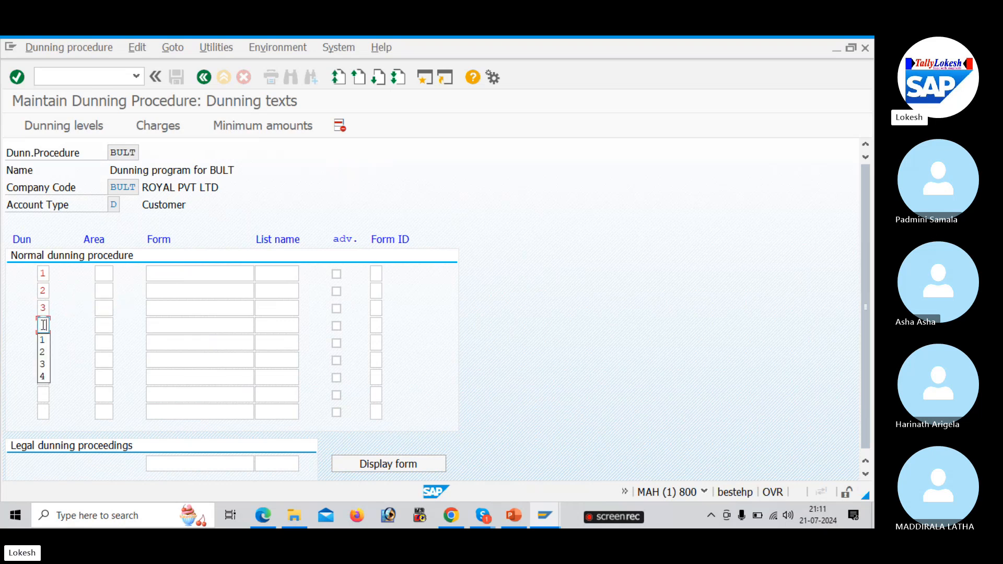
key(Down)
key(Down)
key(Down)
key(Down)
key(Tab)
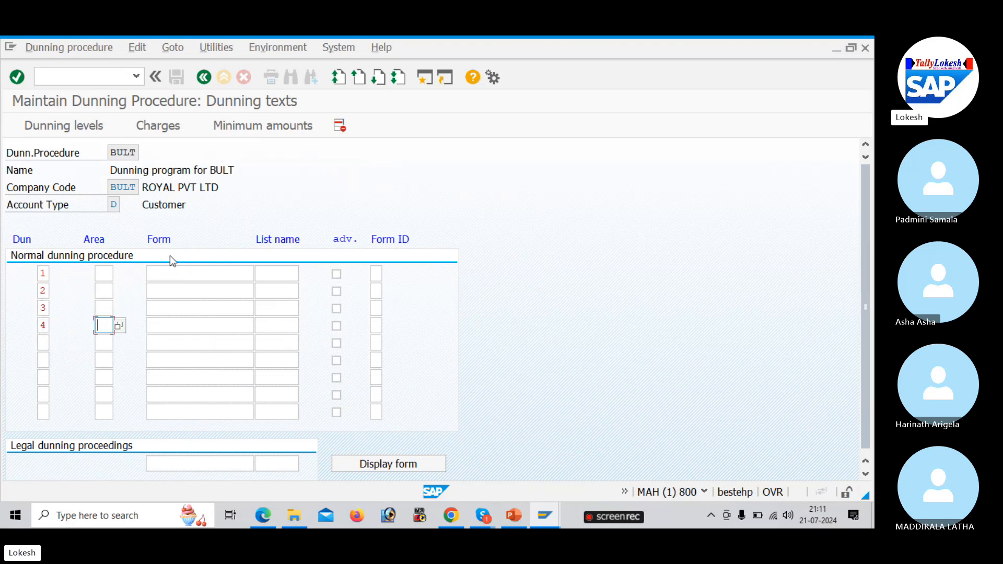
- Assign form F150_BE_DUNN_01 to dunning levels 1 and 2
click(189, 276)
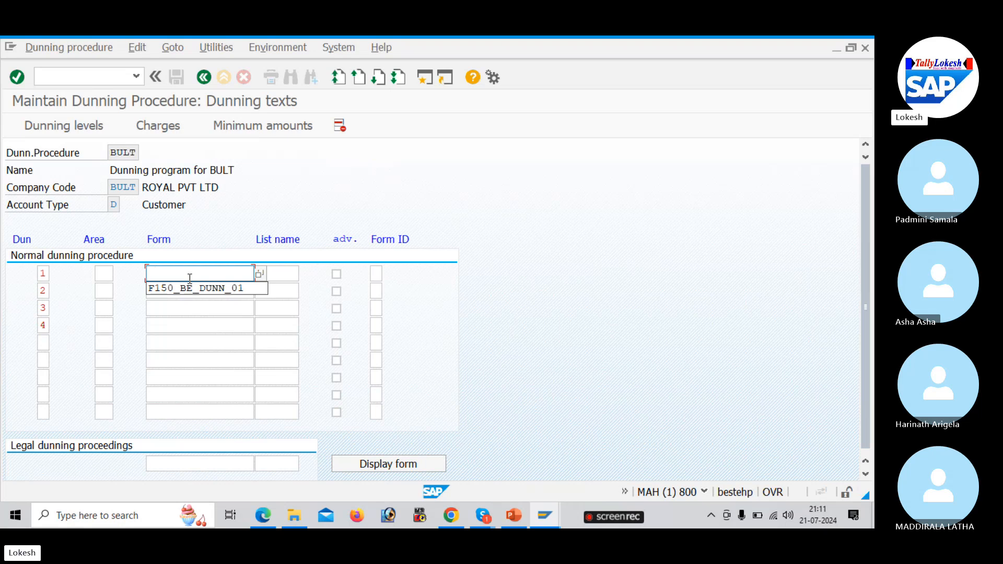
key(Down)
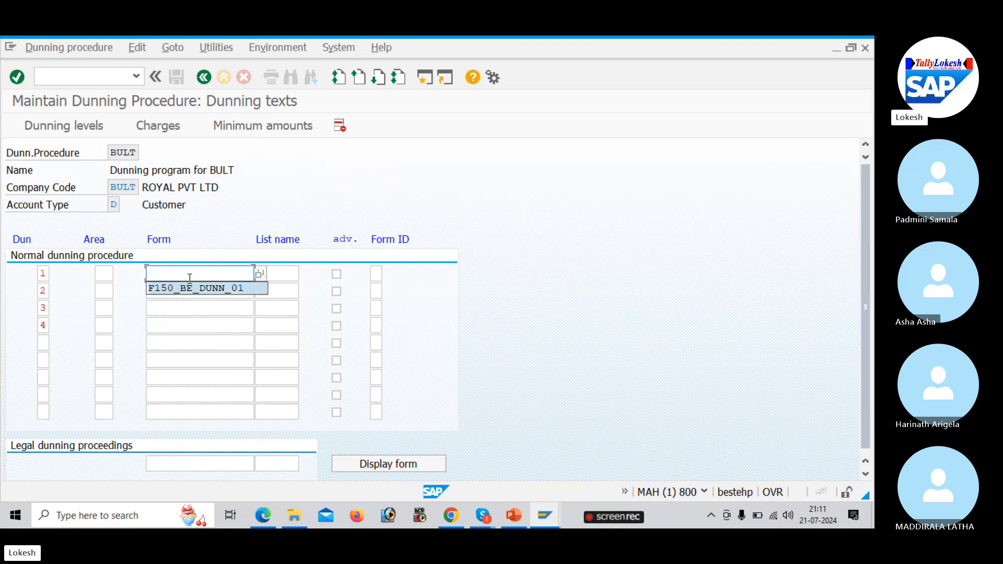
key(Tab)
click(187, 287)
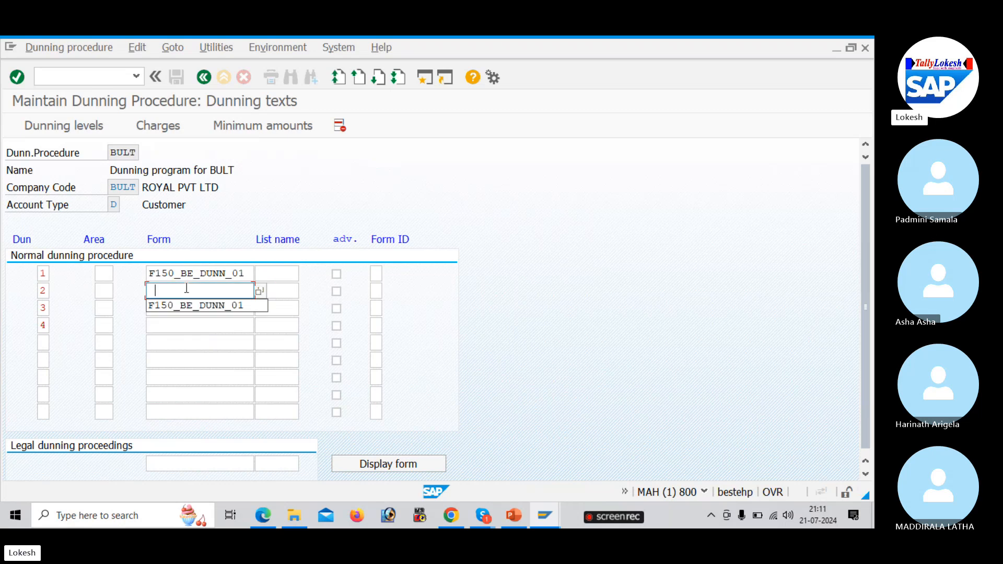
key(Down)
key(Tab)
- Assign form F150_BE_DUNN_01 to dunning levels 3 and 4 of the normal dunning procedure
click(187, 307)
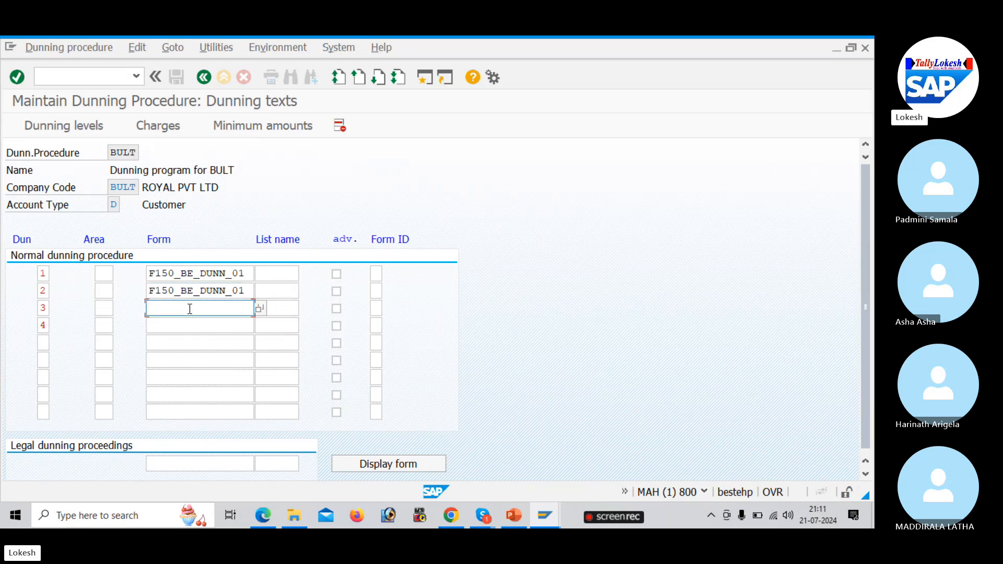
key(Down)
key(Tab)
click(190, 325)
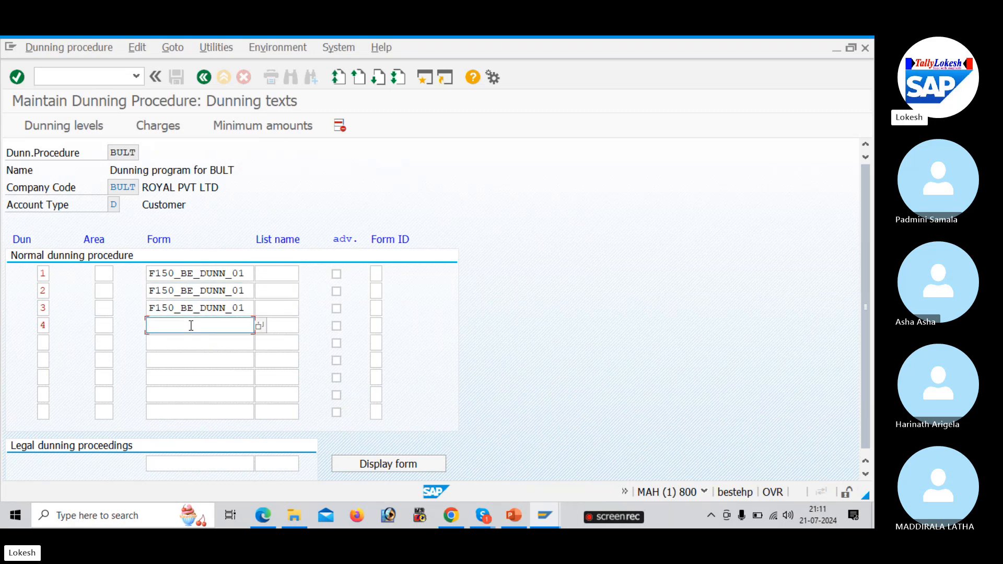
key(Down)
key(Tab)
- Check the instructions following the dunning texts in the Dunning-Configuration PDF, and return to the overview of procedure BULT
key(alt+Tab)
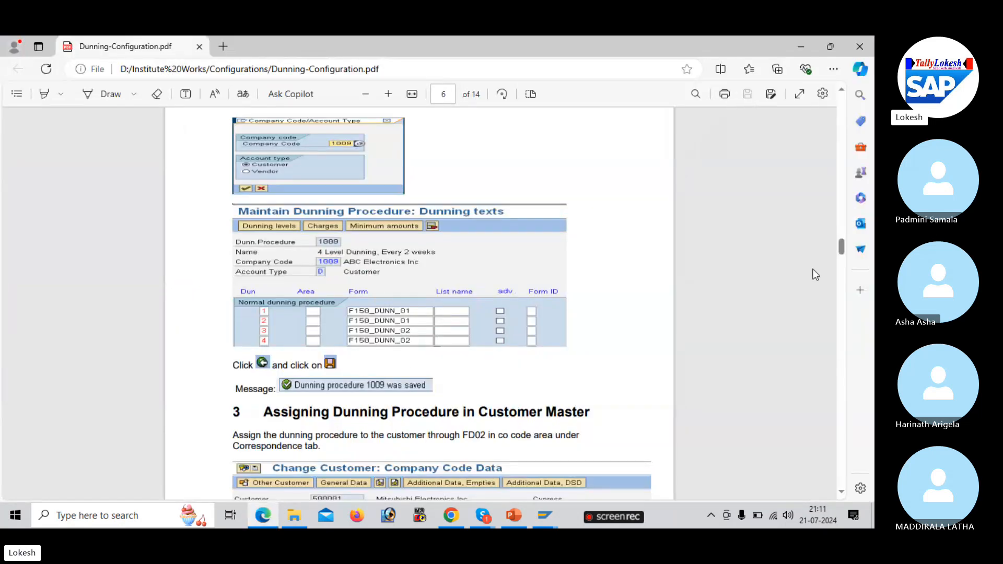
scroll(842, 493, down, 5)
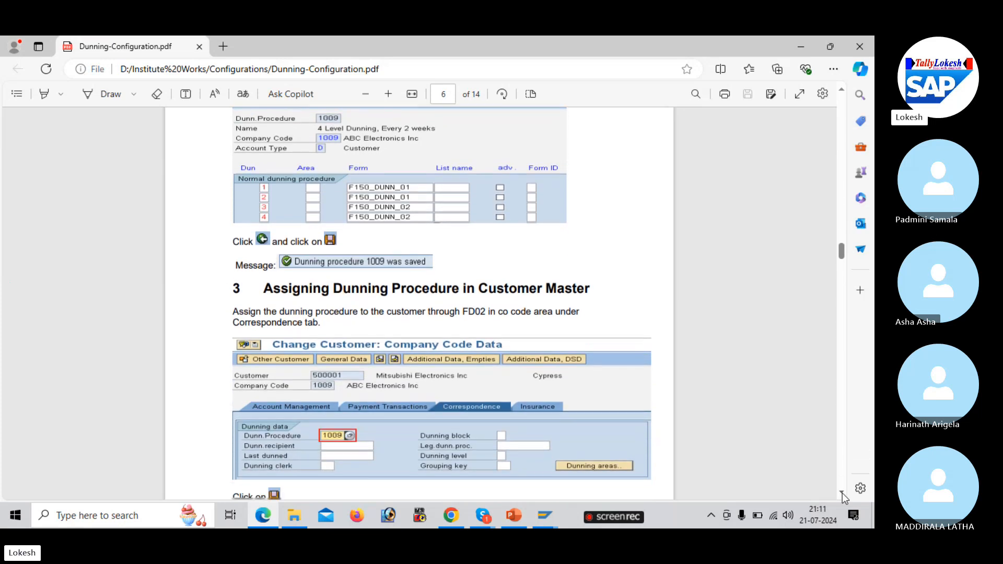
key(alt+Tab)
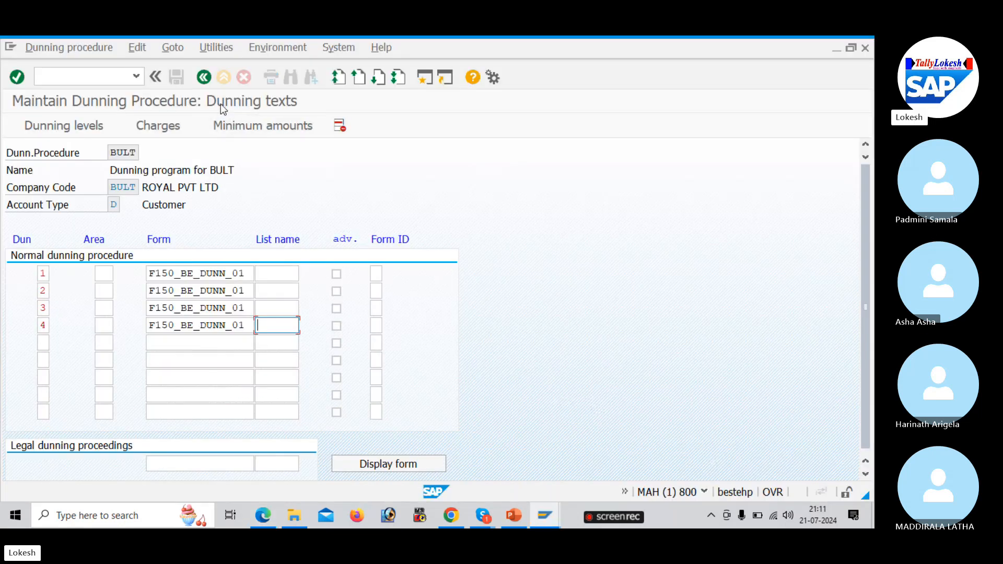
key(Return)
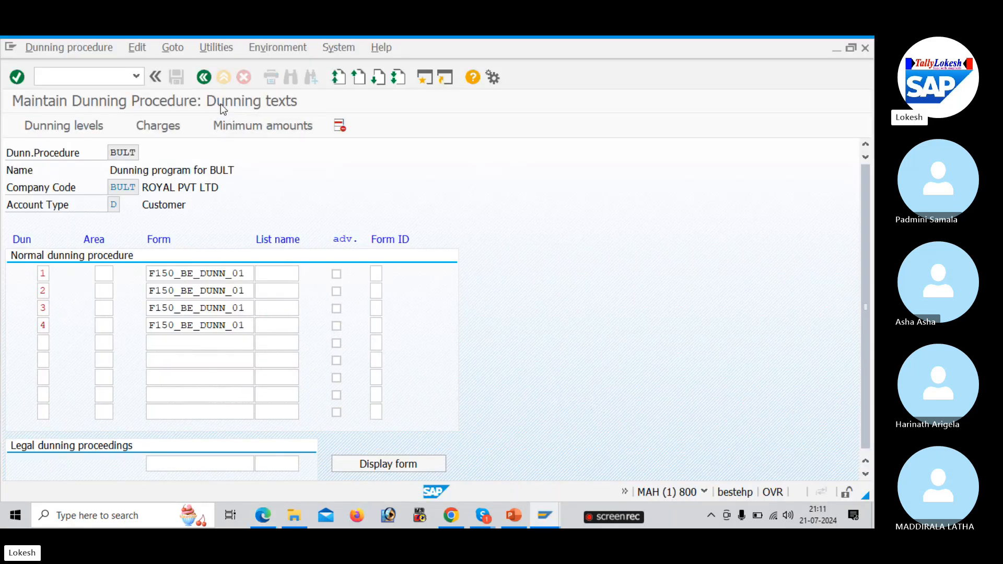
click(200, 78)
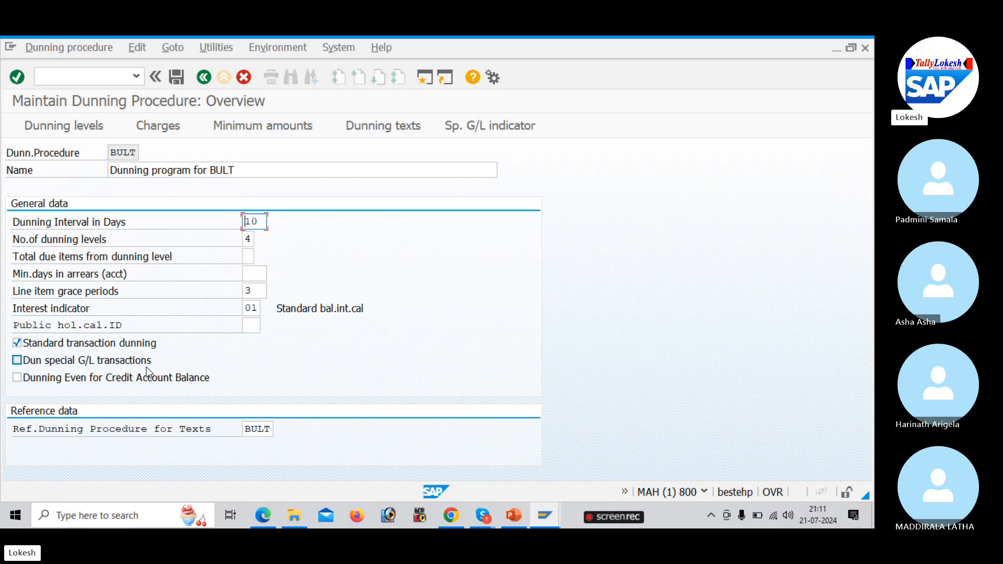
- Select special G/L indicators A and F for customers, and A and F for vendors, in dunning procedure BULT
click(484, 125)
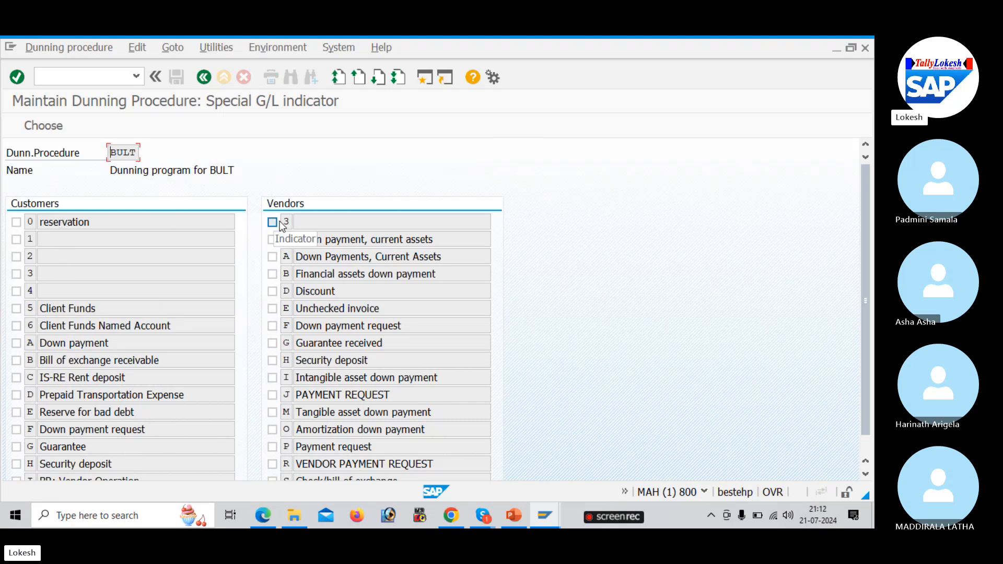
click(16, 343)
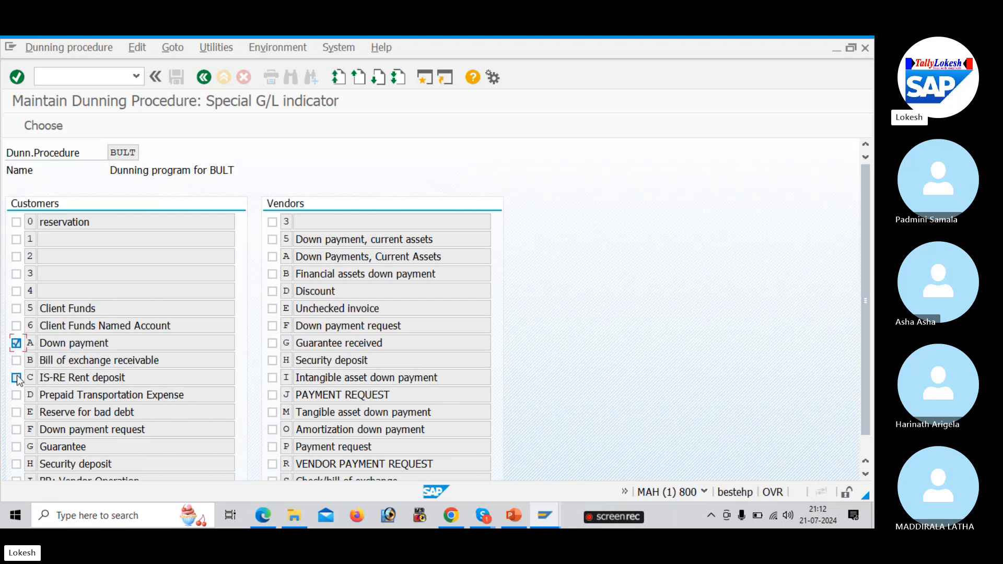
click(17, 430)
click(277, 259)
click(276, 324)
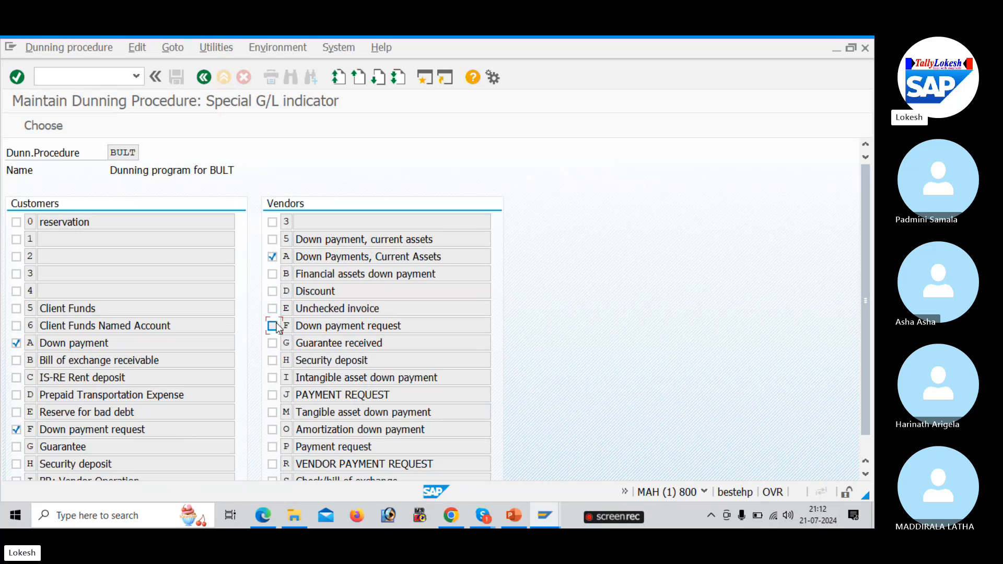
click(203, 78)
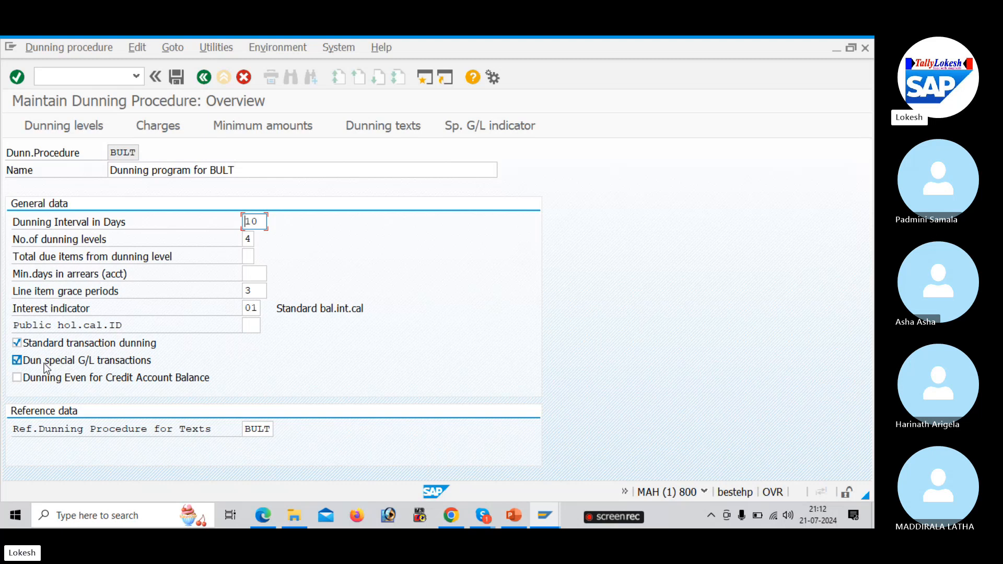
- Enable dunning even for credit account balance, and save the procedure in a new customizing request described as DUNNING CONFIGURATION FOR BULT
click(17, 378)
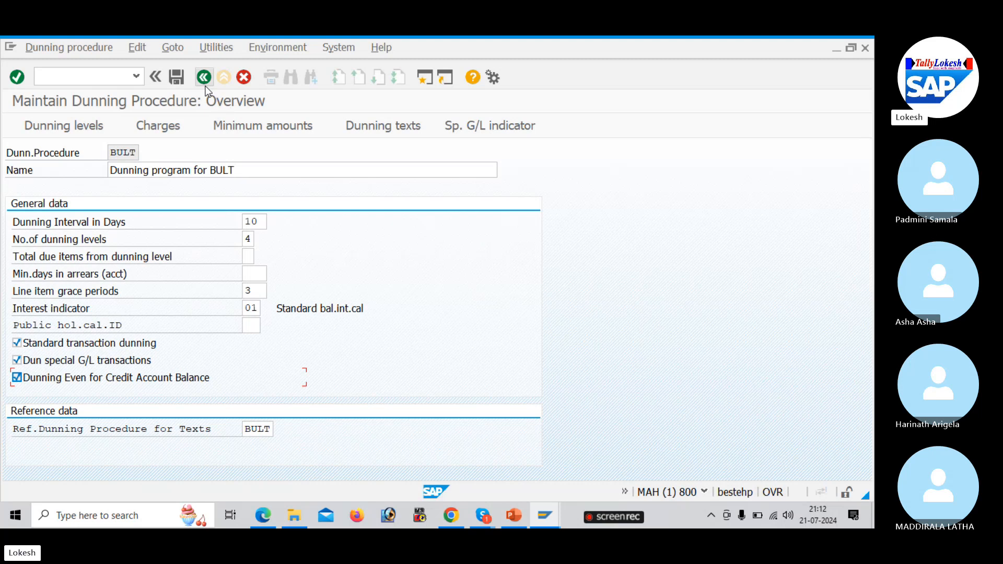
click(177, 77)
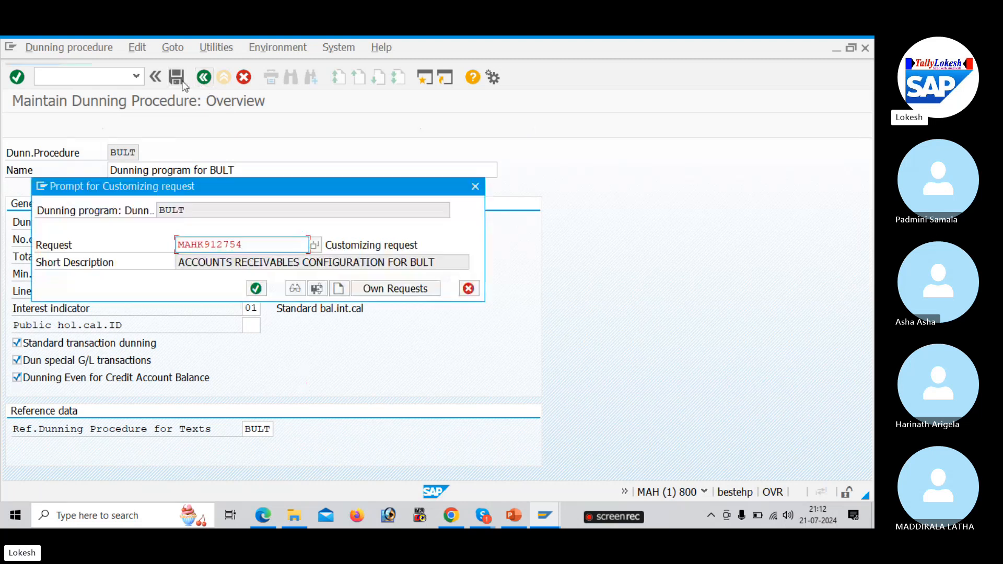
click(337, 289)
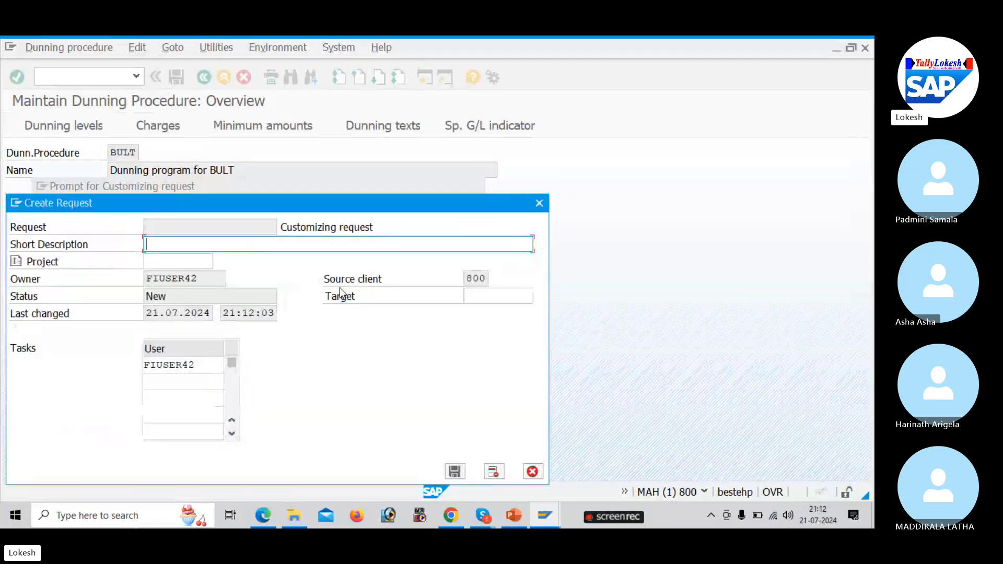
text(DUNNING )
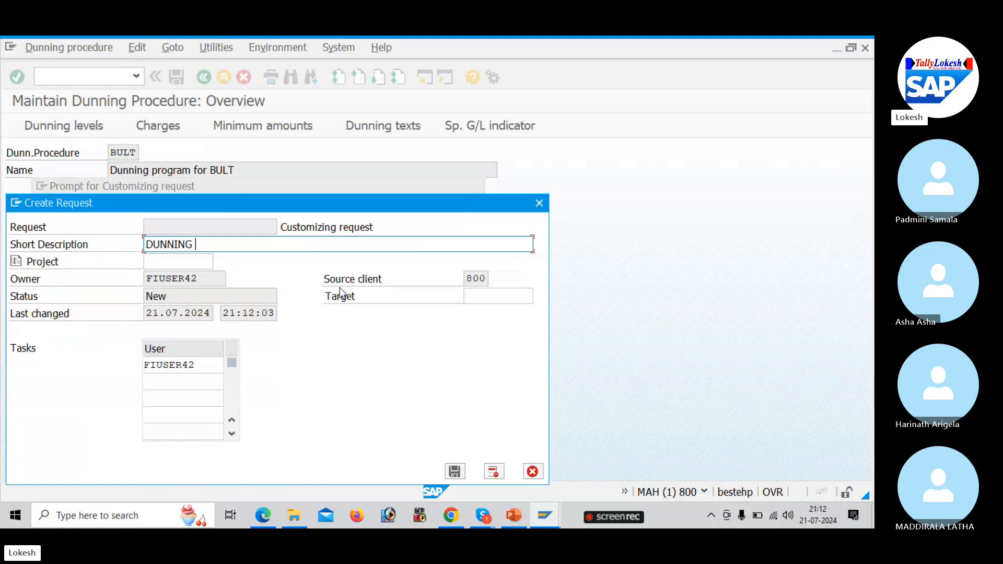
text(CONFIGURAI)
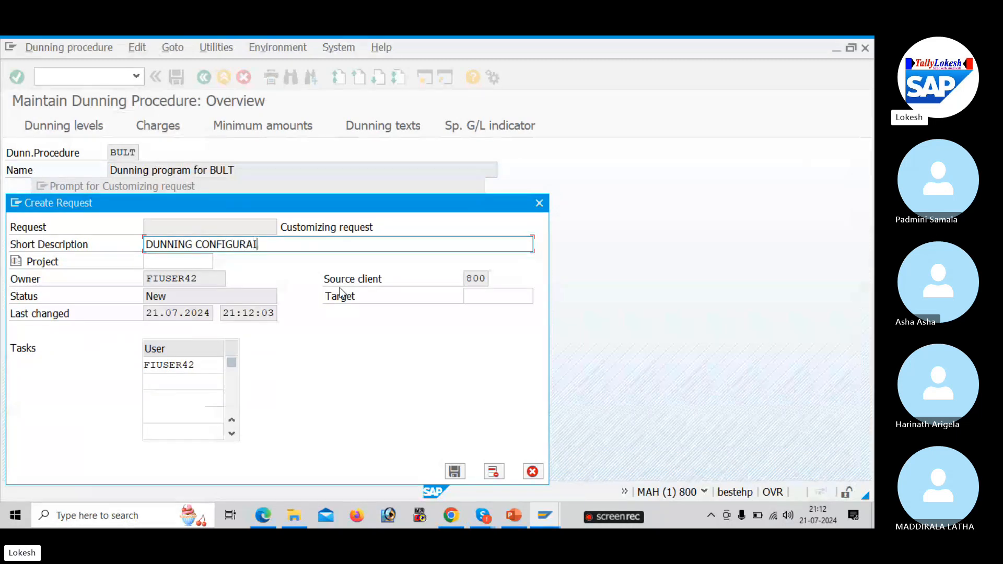
key(BackSpace)
text(TION FOR )
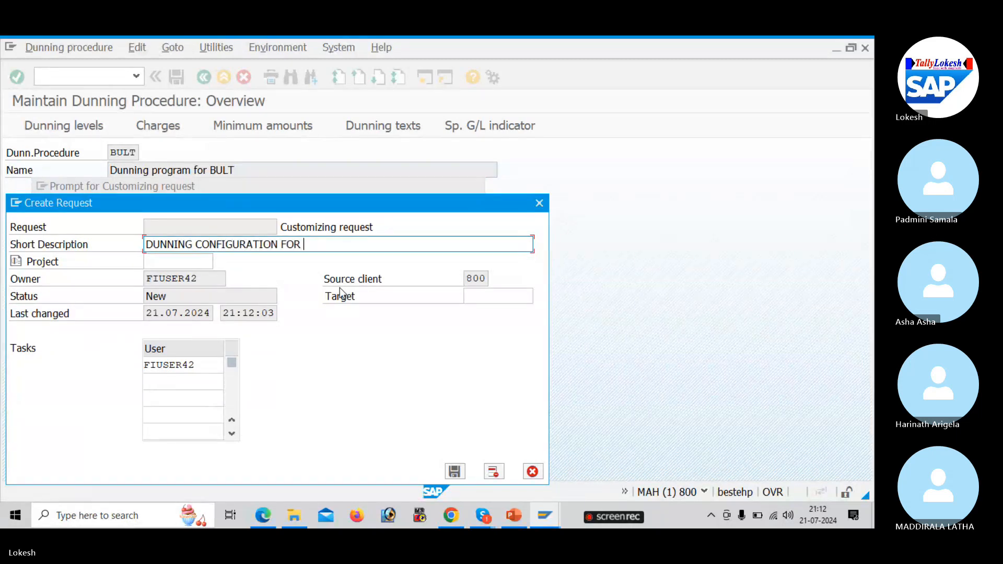
text(BU)
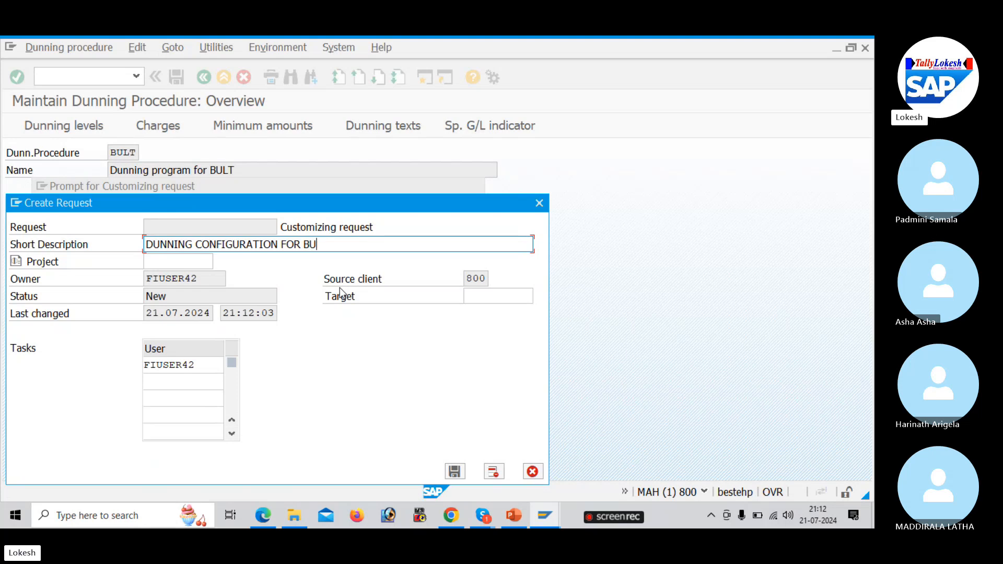
text(LT)
click(457, 472)
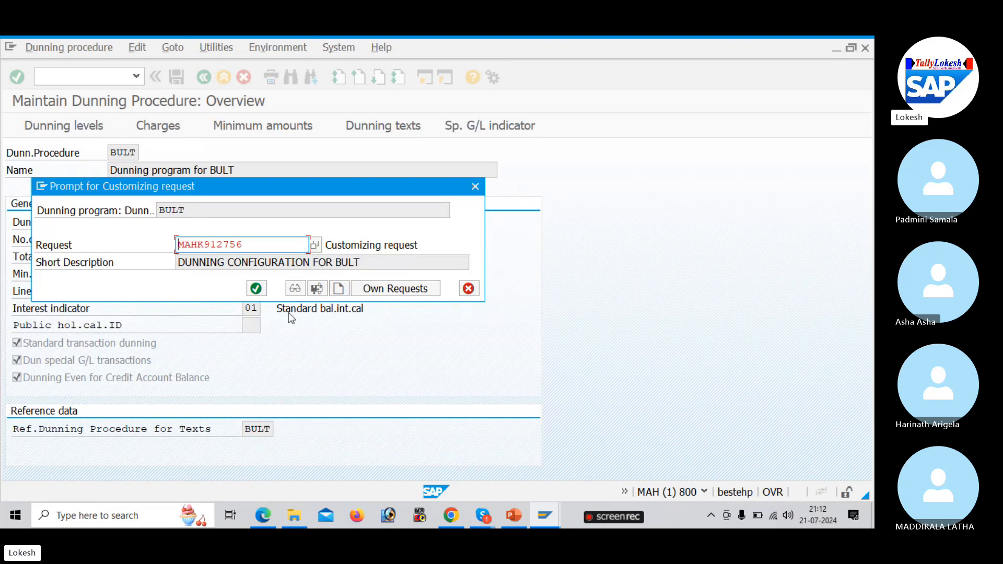
click(263, 293)
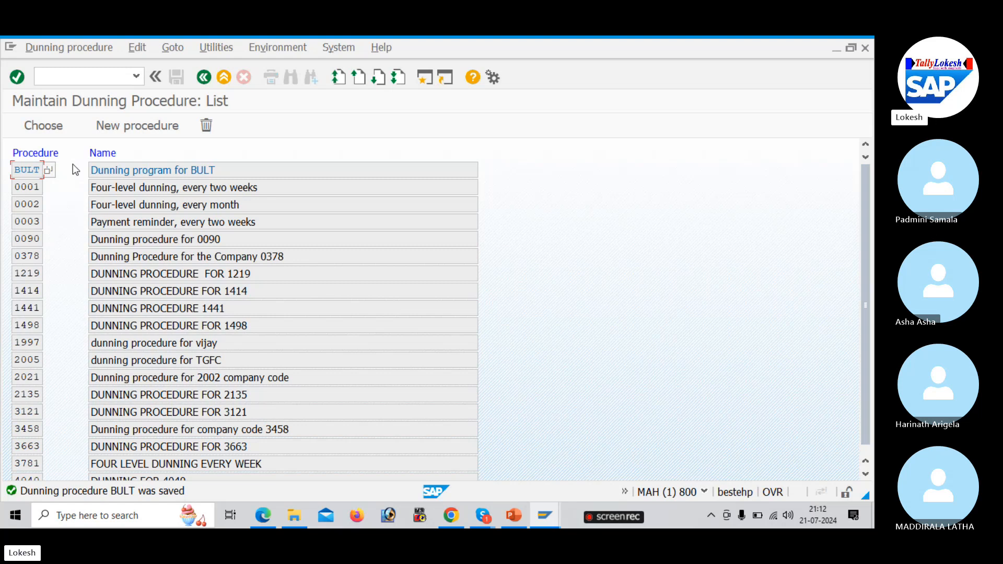
key(alt+Tab)
key(alt+Tab)
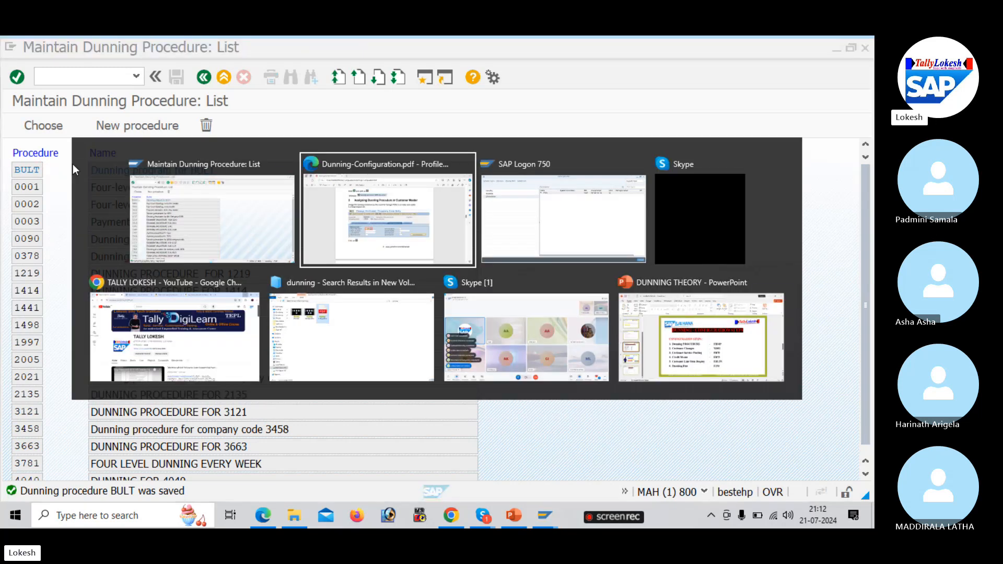
key(alt+Tab)
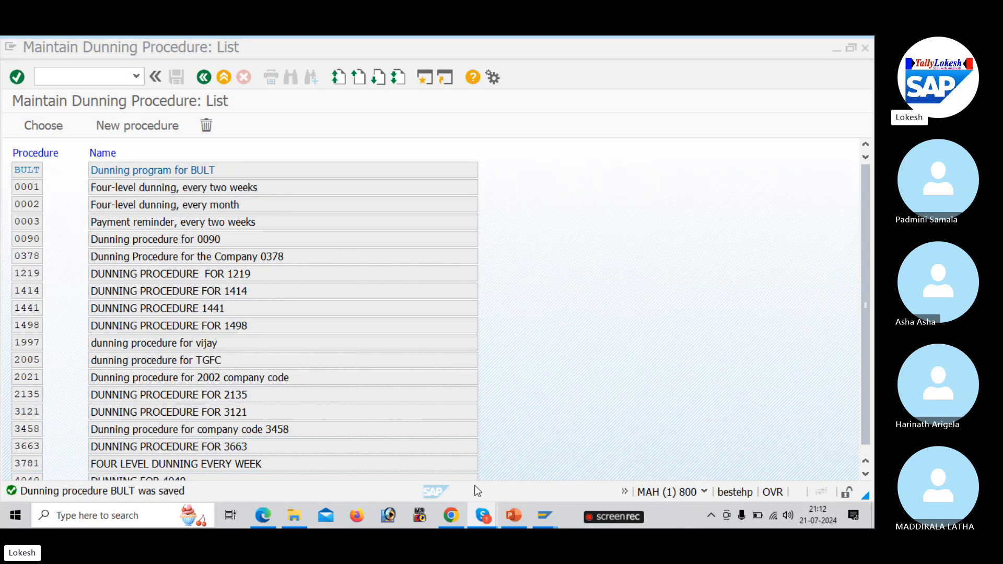
mouse_move(488, 515)
click(473, 465)
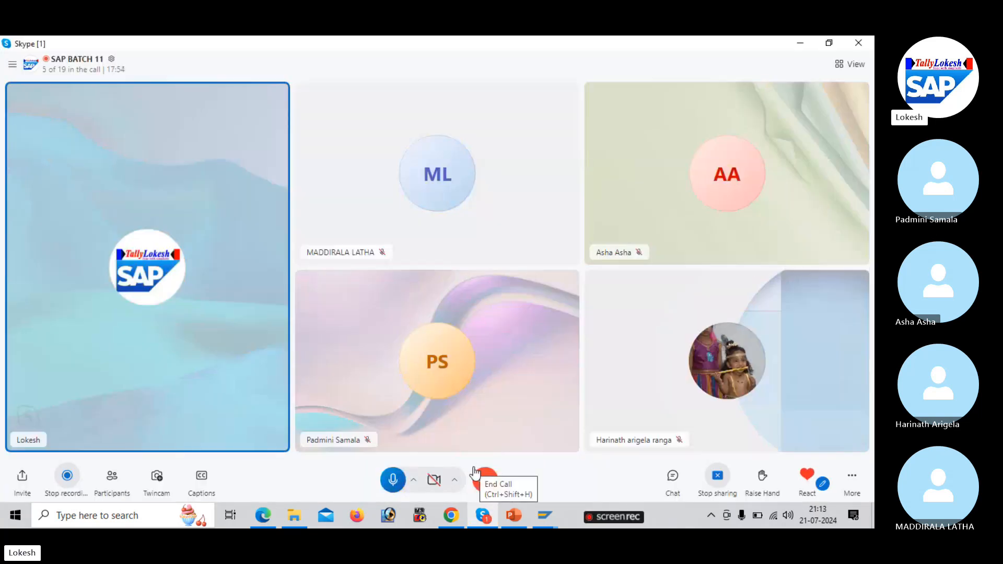
key(alt+Tab)
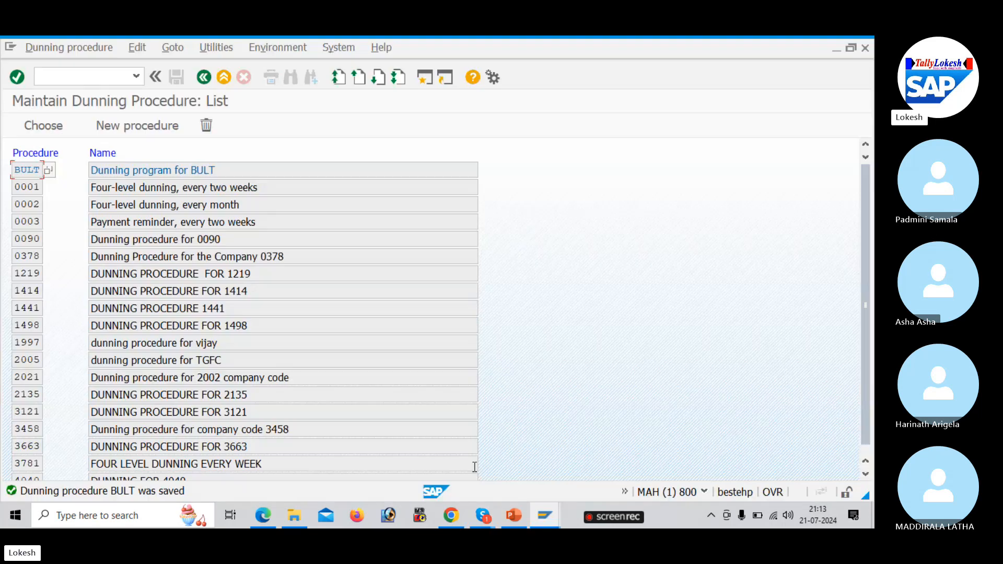
- Reopen dunning procedure BULT and review its overview, the days in arrears per dunning level and the INR dunning charges
click(240, 177)
double_click(240, 177)
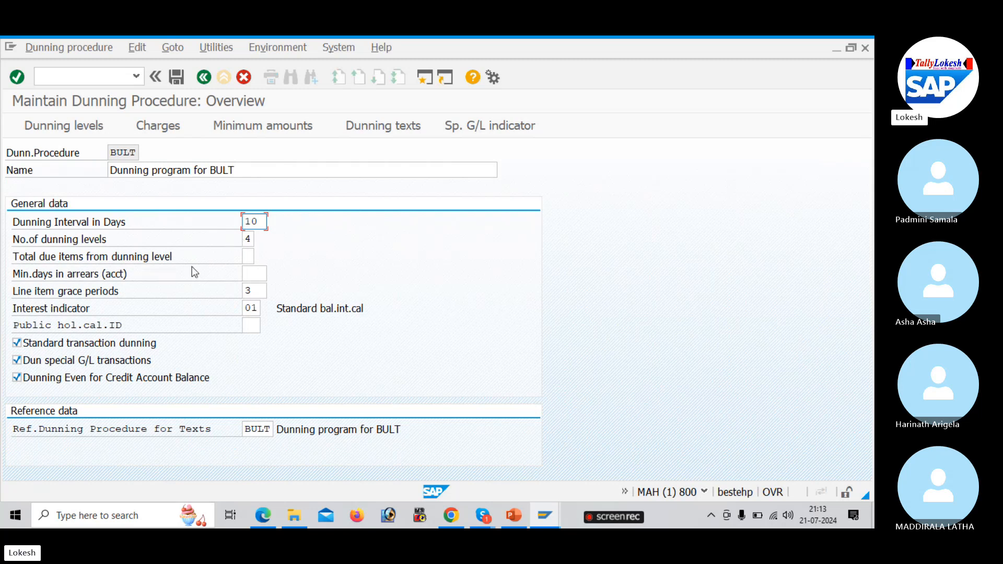
click(91, 130)
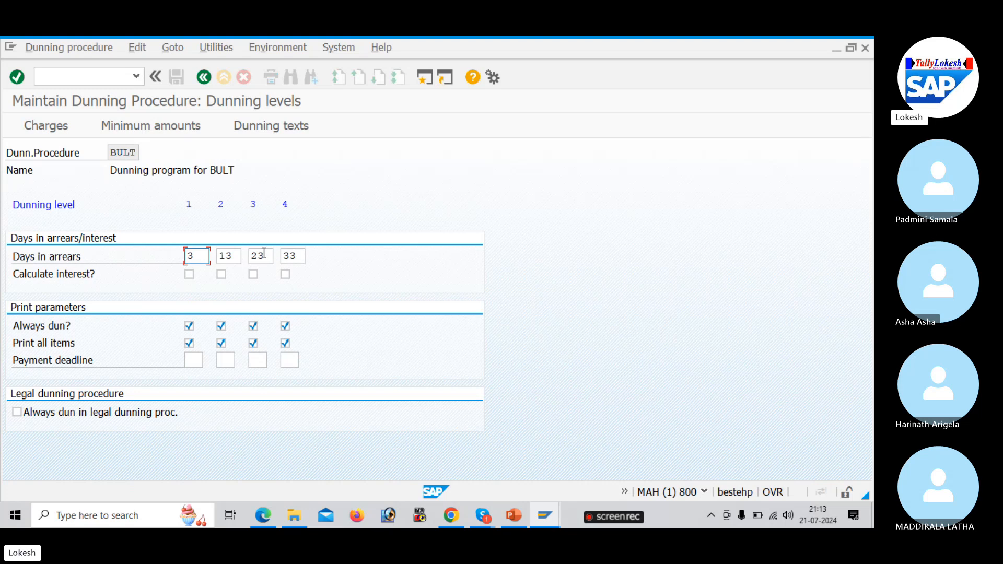
click(294, 256)
click(55, 127)
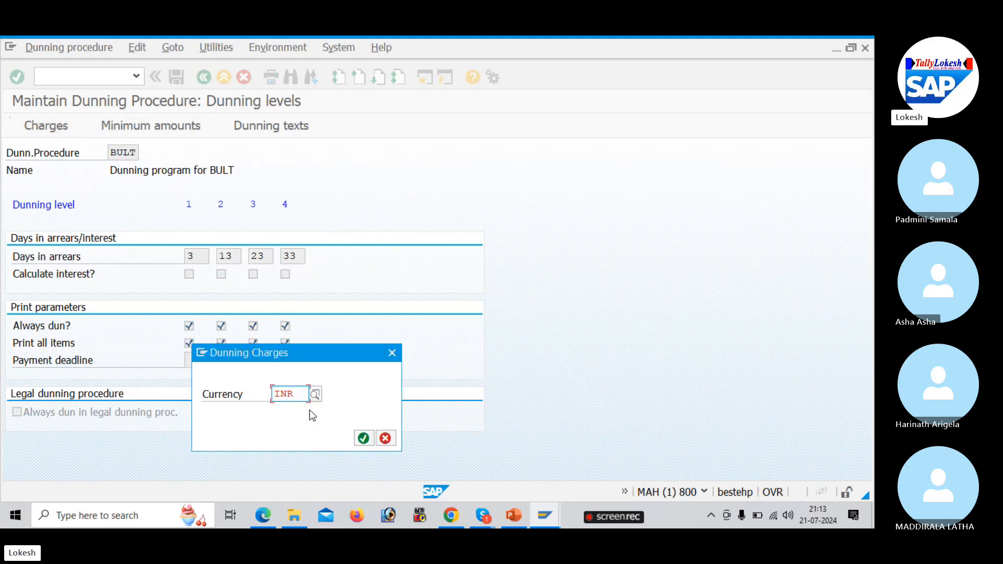
click(369, 441)
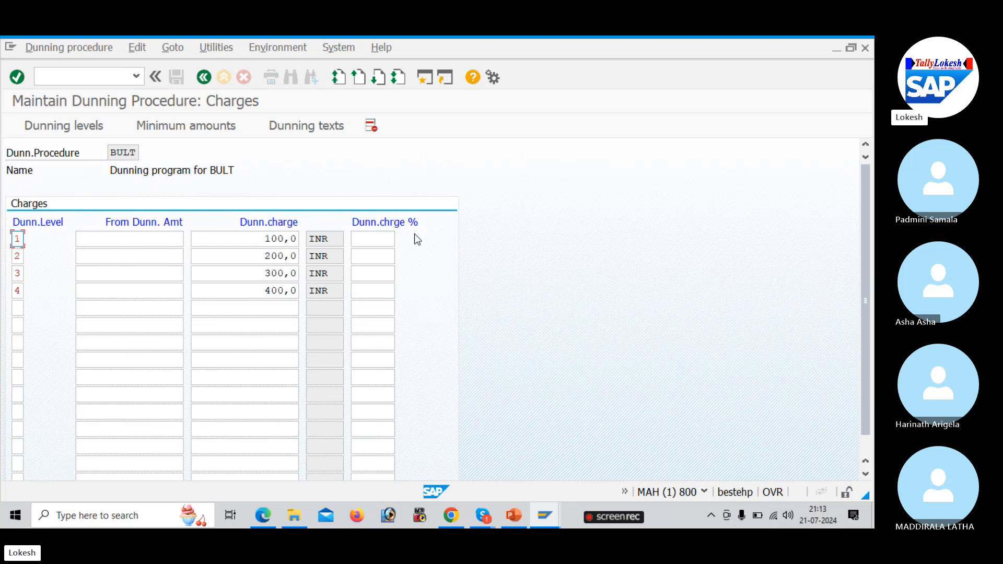
- Review the INR minimum amounts and the customer dunning texts for company code BULT
click(201, 130)
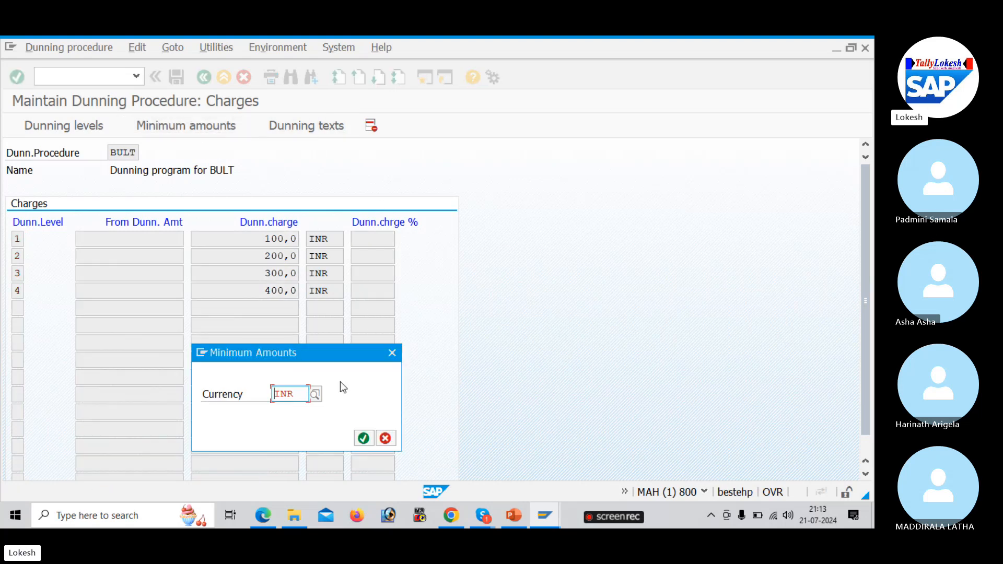
click(364, 438)
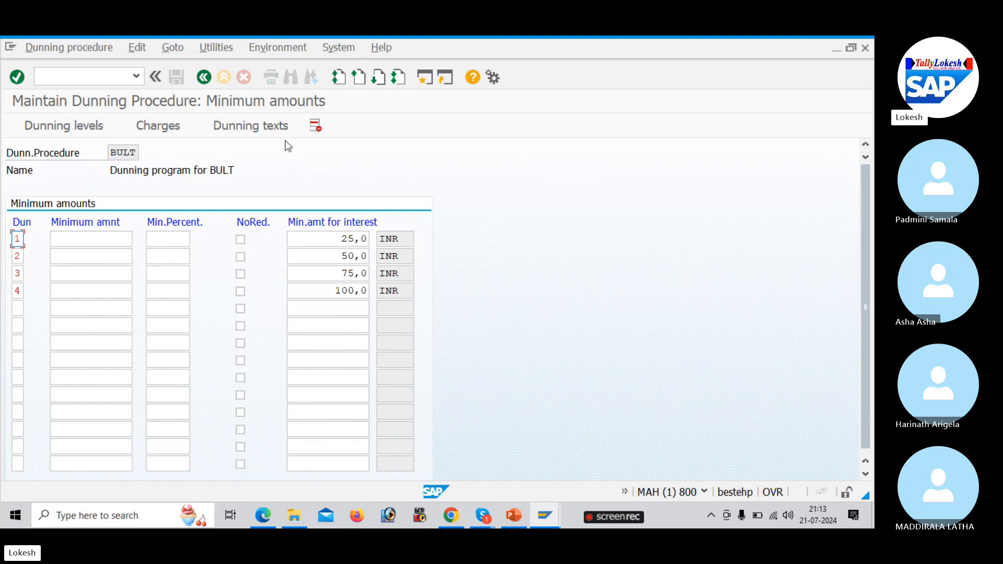
click(283, 126)
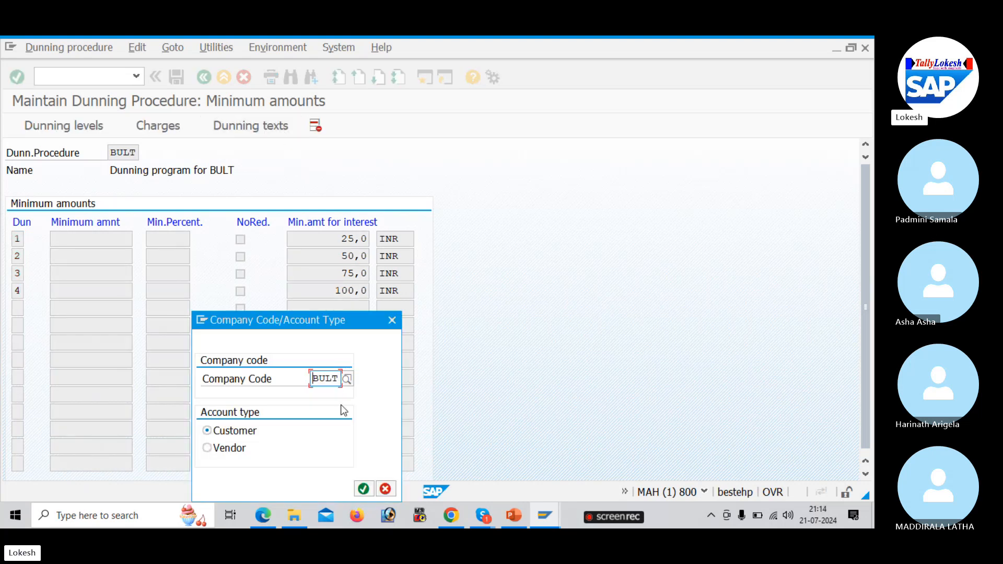
click(363, 488)
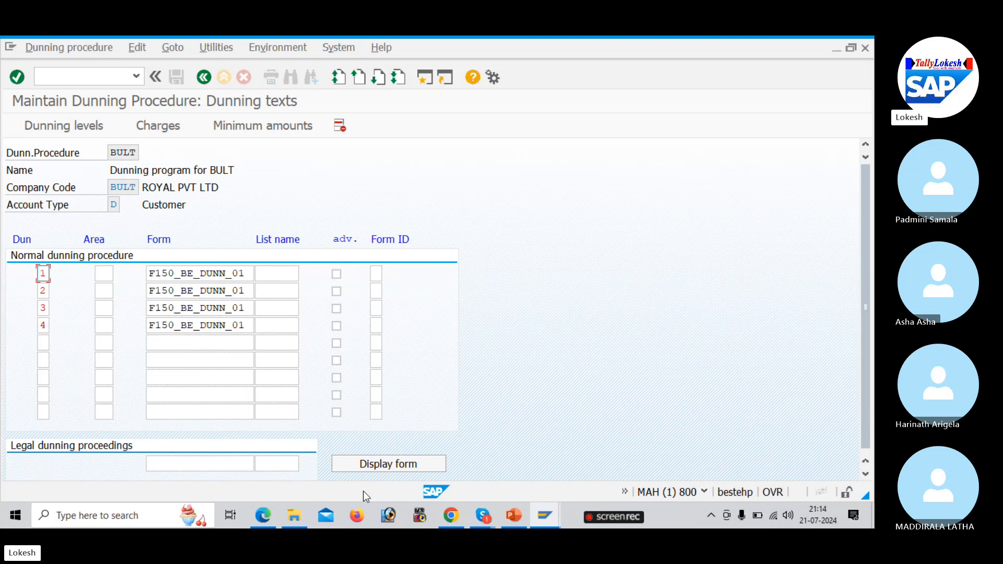
click(238, 274)
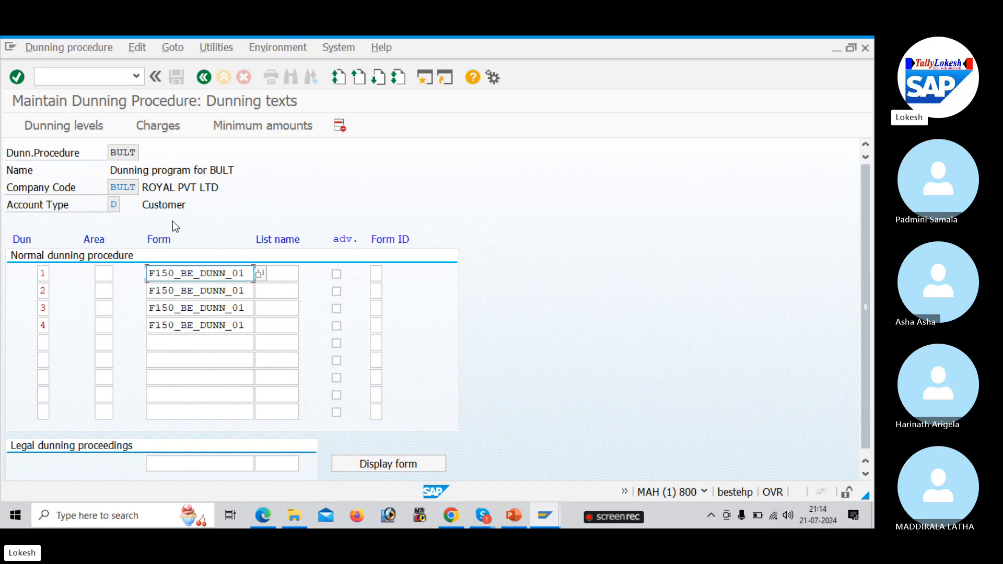
click(122, 77)
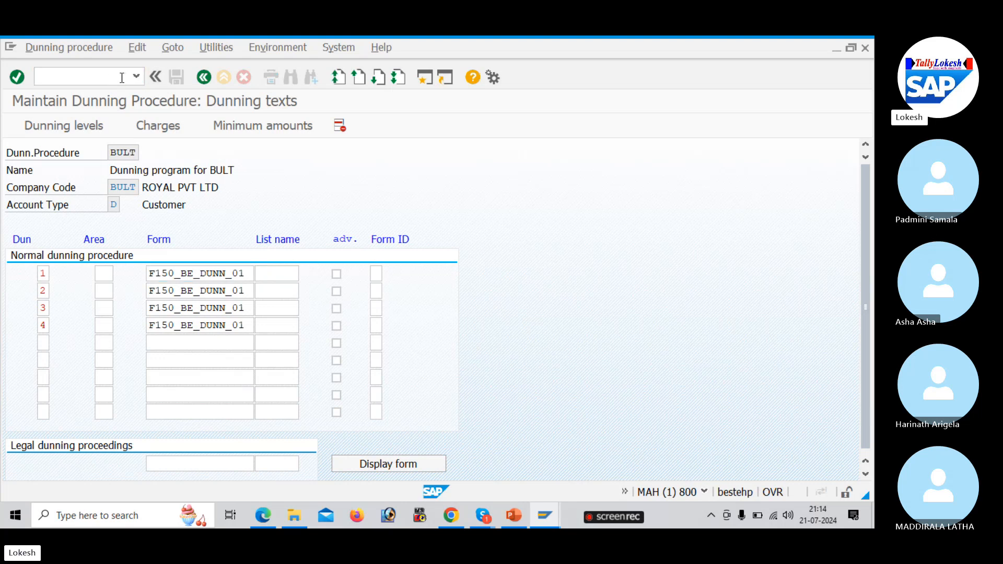
key(alt+Tab)
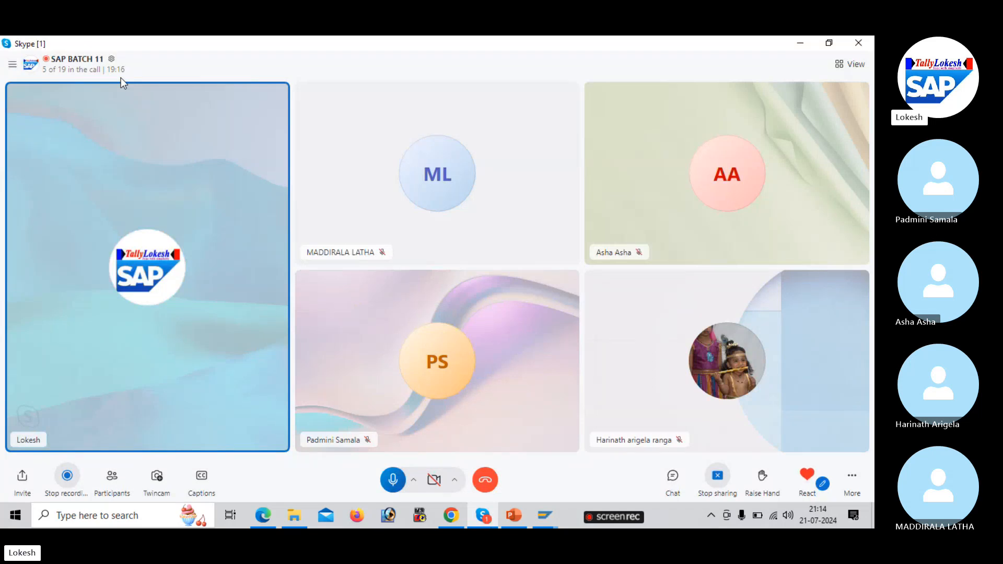
- Check the customer changes transaction code in the DUNNING THEORY PowerPoint presentation, and run /NXD02 in SAP
key(alt+Tab)
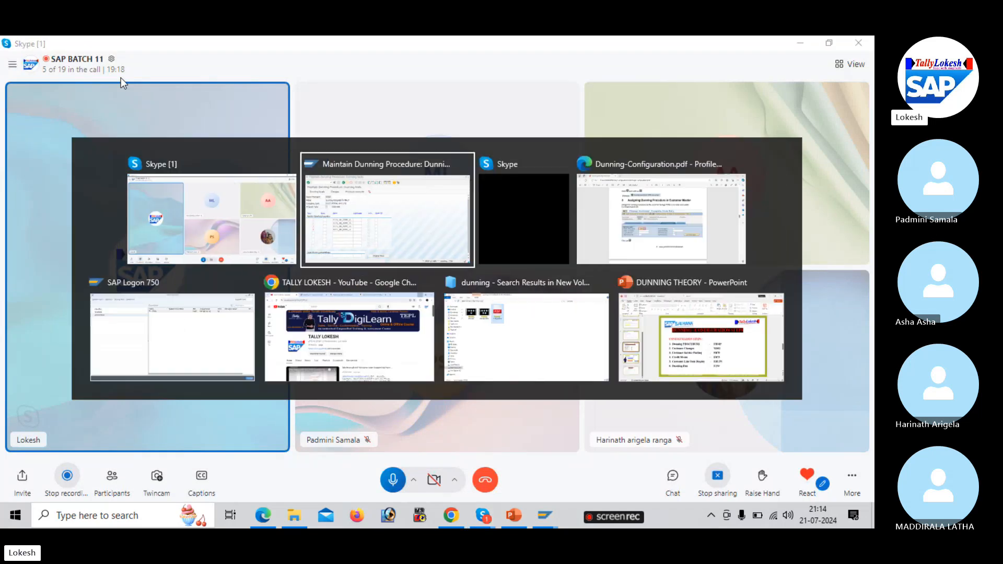
text(/N)
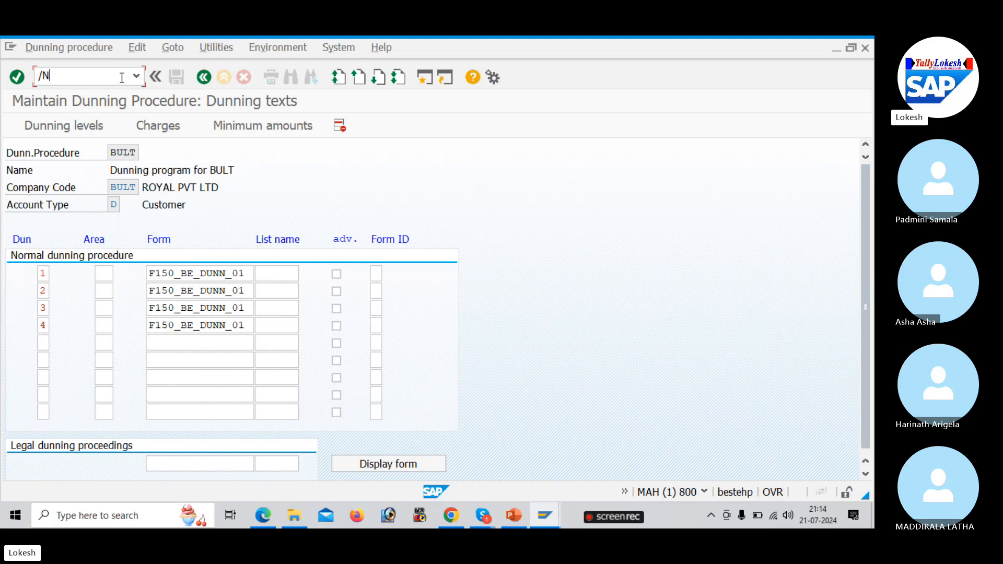
key(alt+Tab)
key(alt+Tab)
key(alt+Tab)
key(alt+Tab)
key(alt+Tab)
key(alt+Tab)
key(alt+Tab)
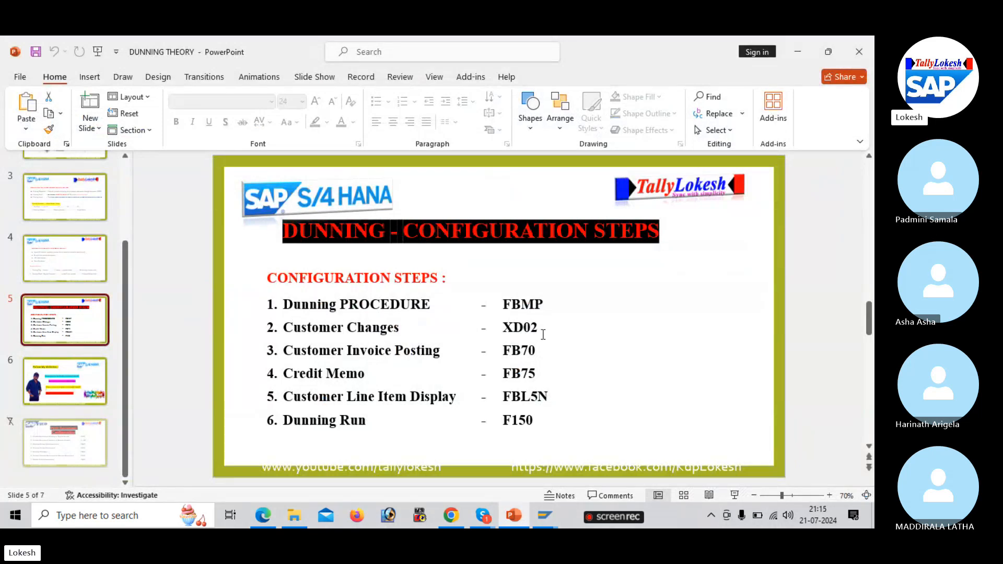
key(alt+Tab)
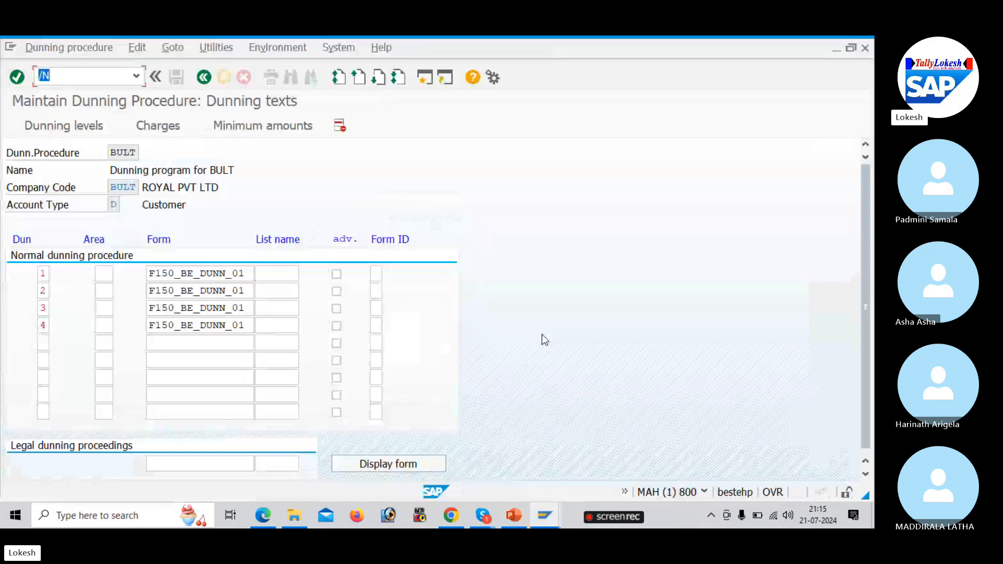
key(Right)
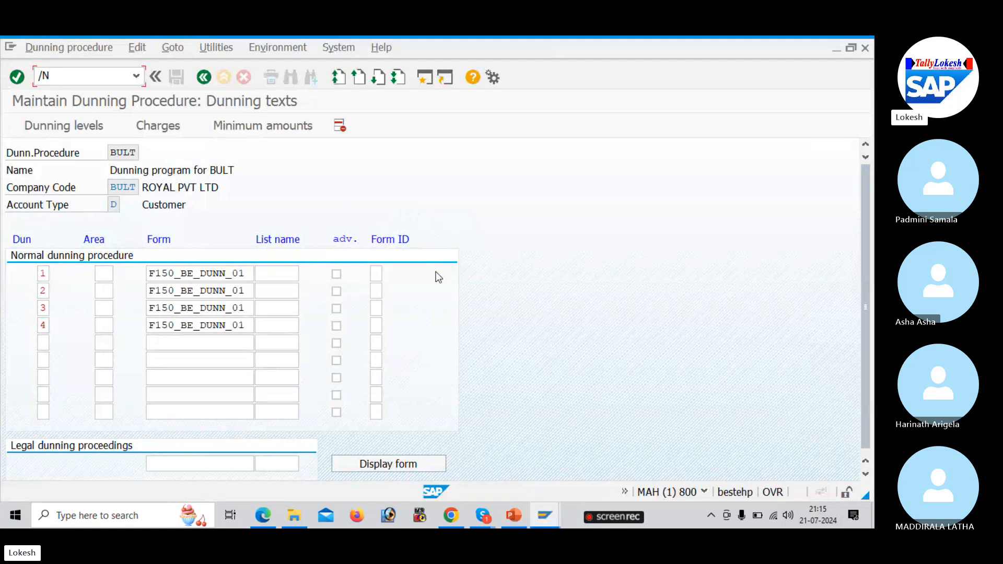
text(XD02)
key(Return)
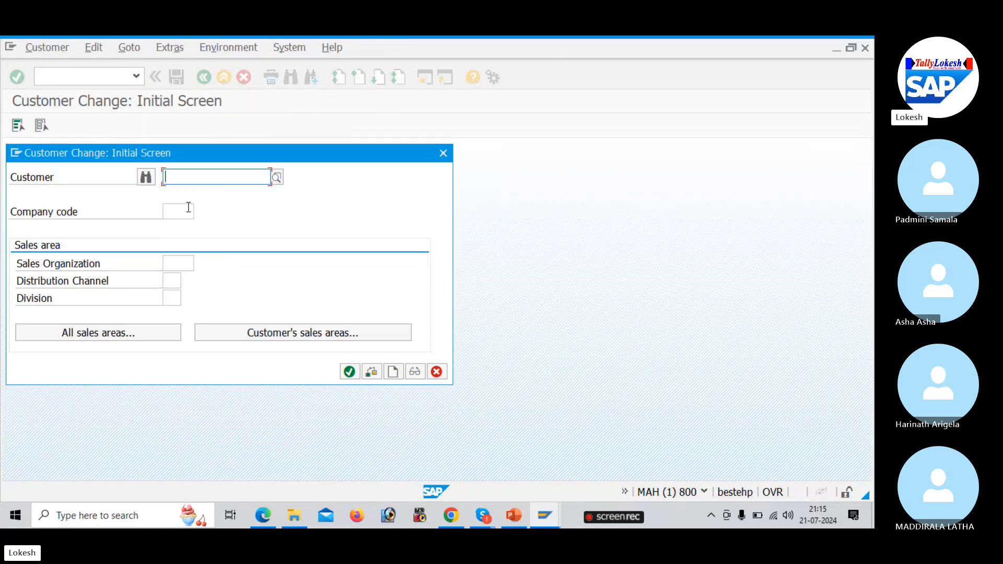
- Find customer PRIYA SOLUTIONS PVT LTD among the customers of company code BULT and open its record for changing
click(187, 214)
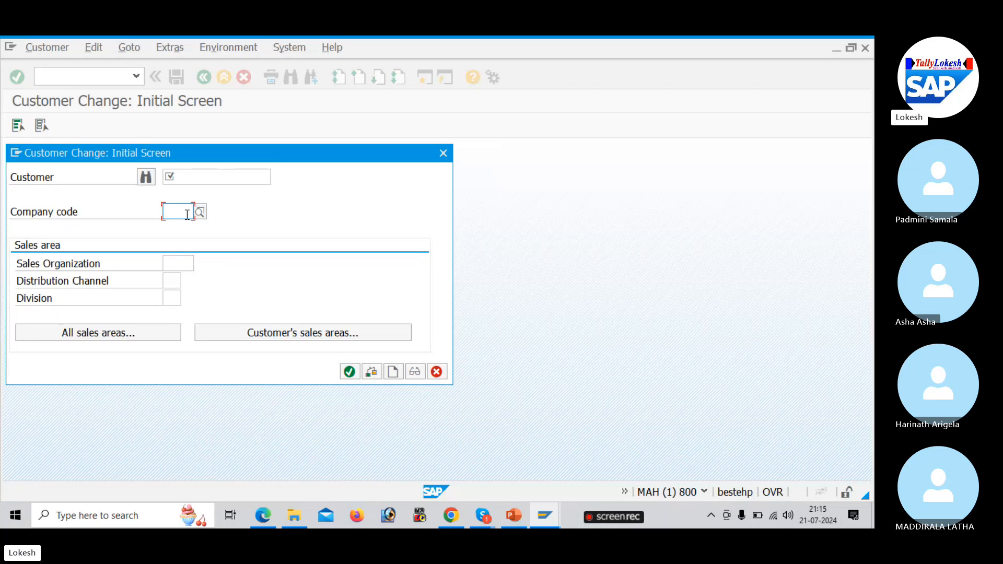
text(BULT)
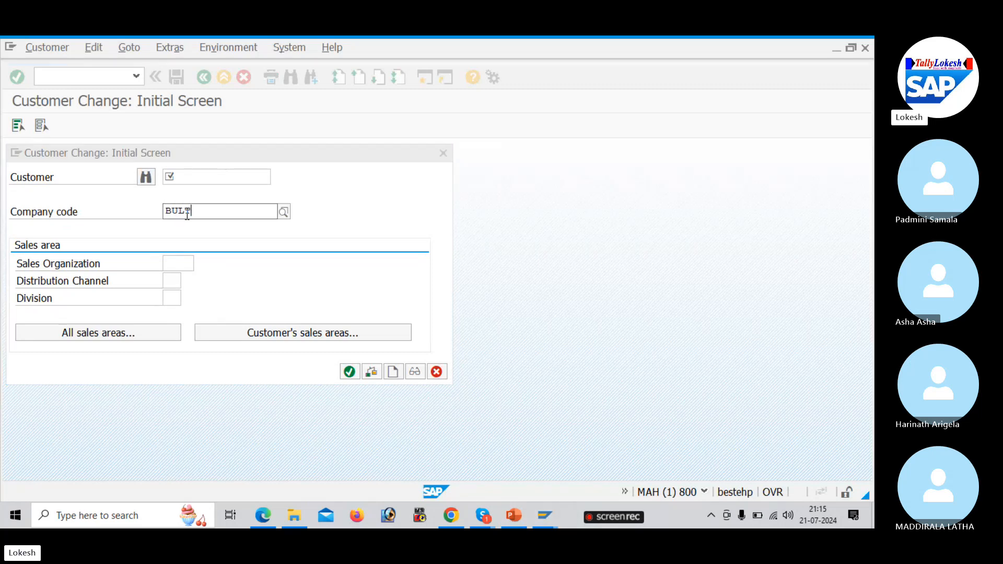
key(Tab)
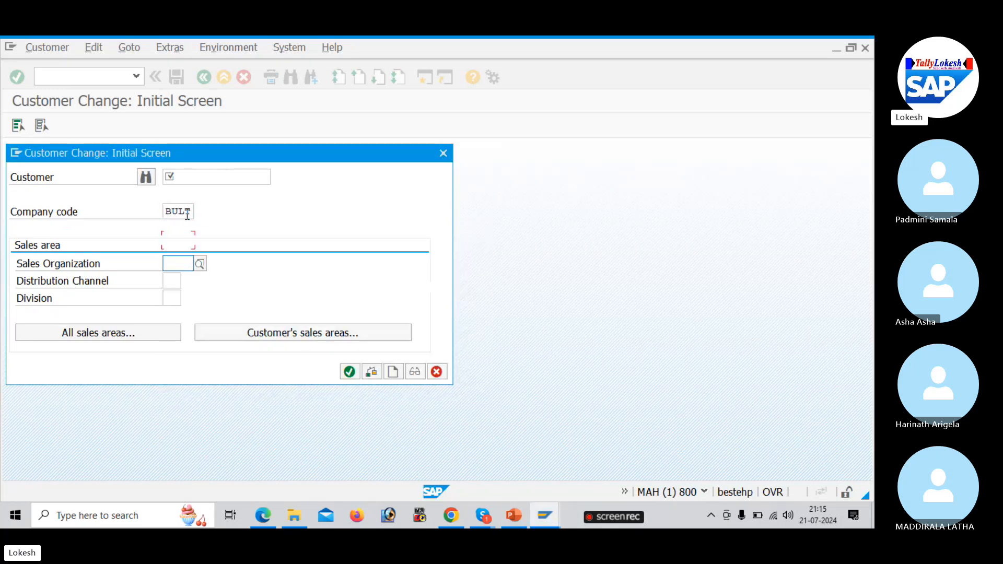
key(Return)
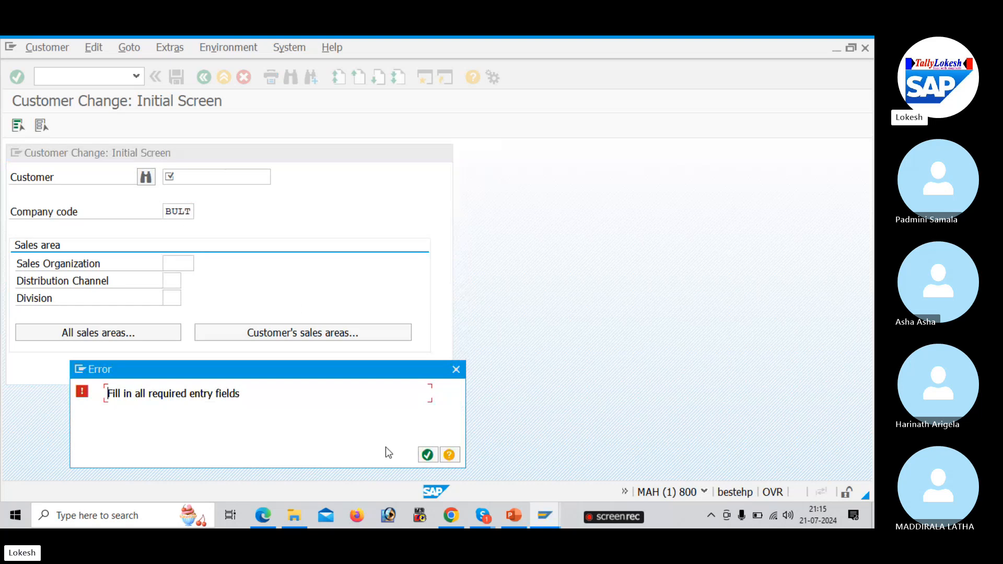
click(431, 459)
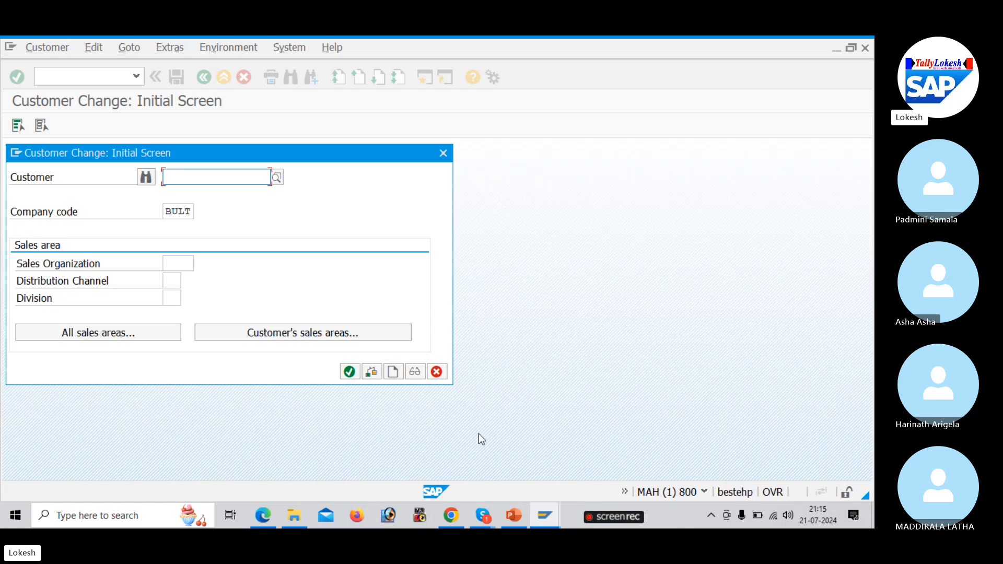
click(277, 178)
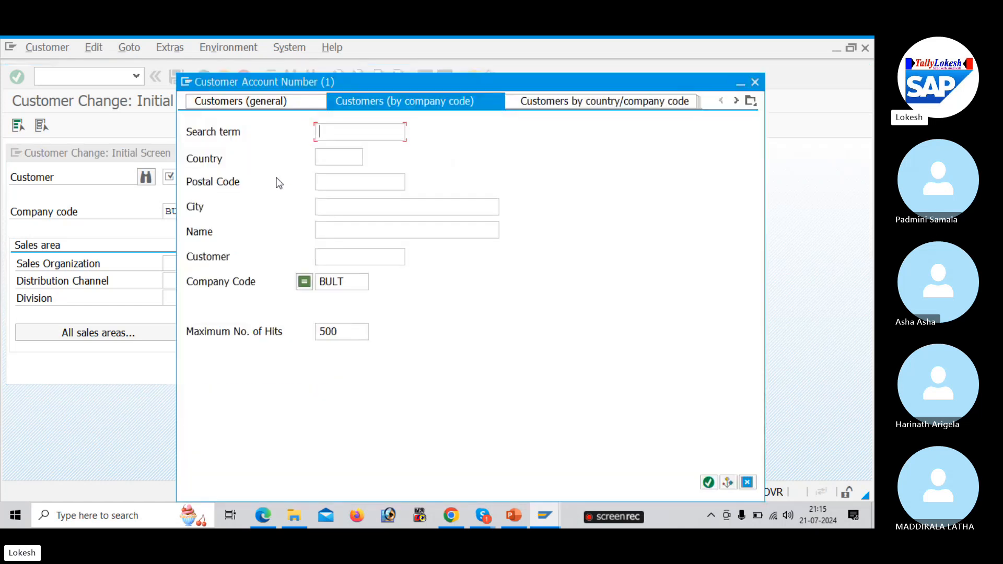
key(Return)
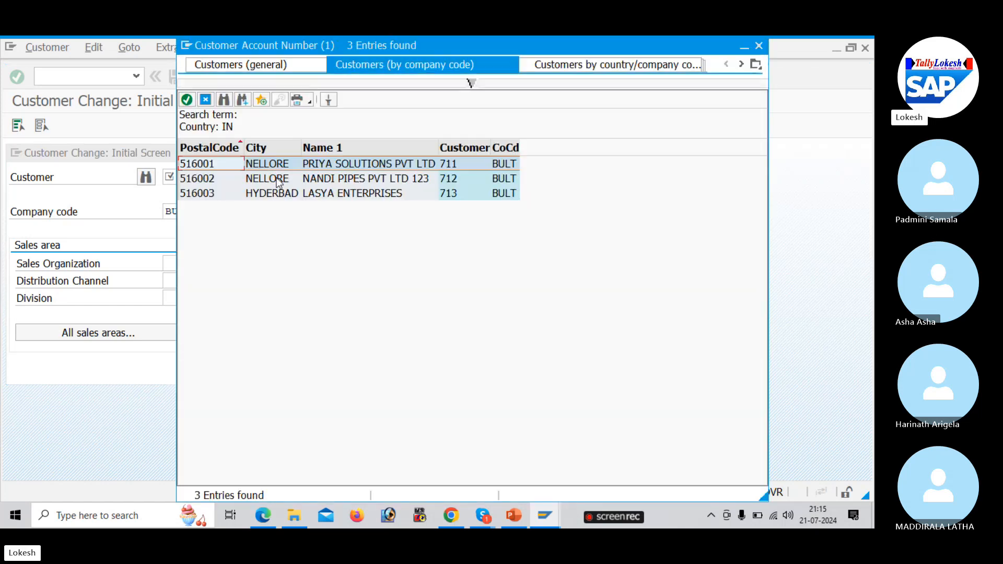
double_click(336, 162)
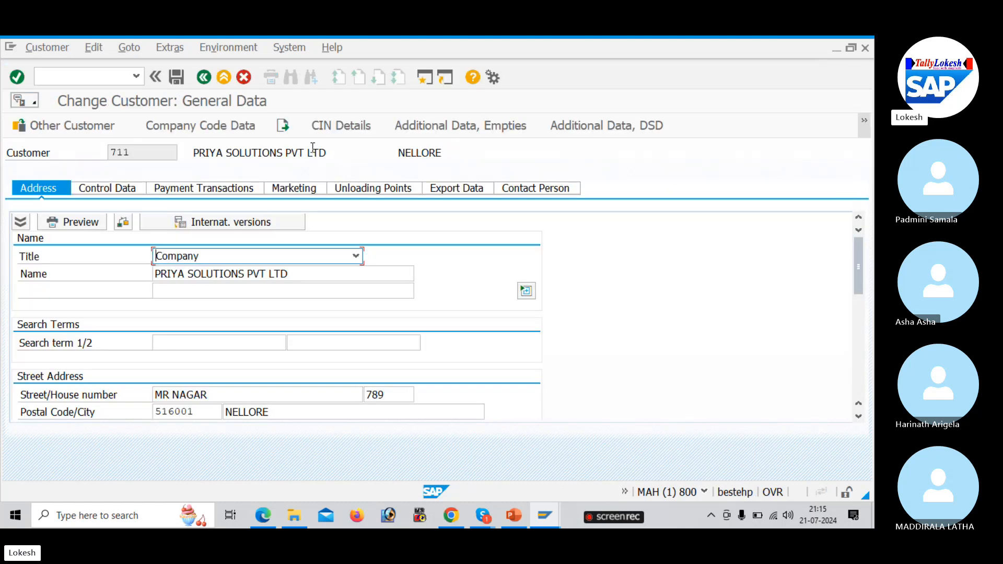
- Assign dunning procedure BULT in the correspondence section of PRIYA SOLUTIONS PVT LTD's company code data, and save the customer
click(240, 124)
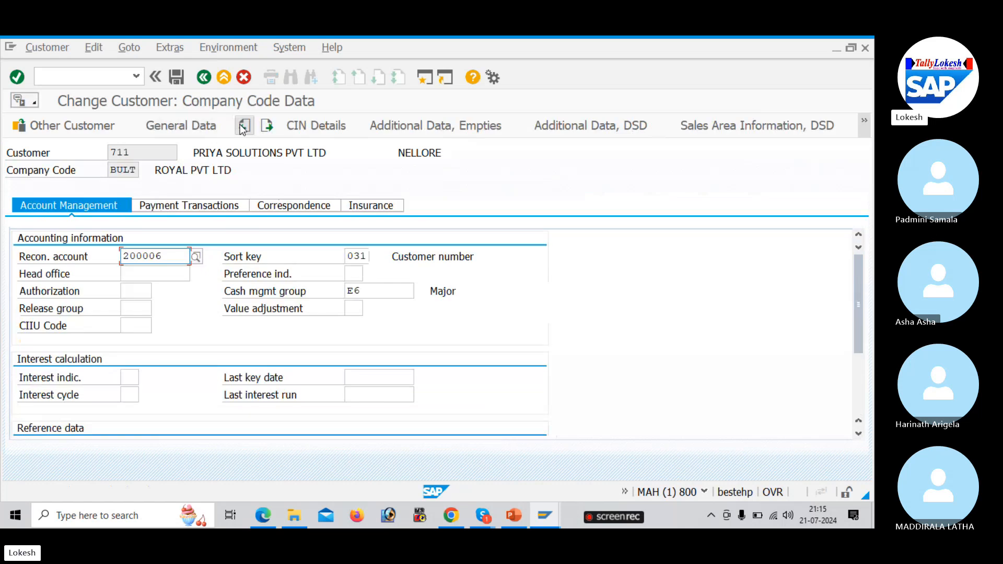
click(177, 205)
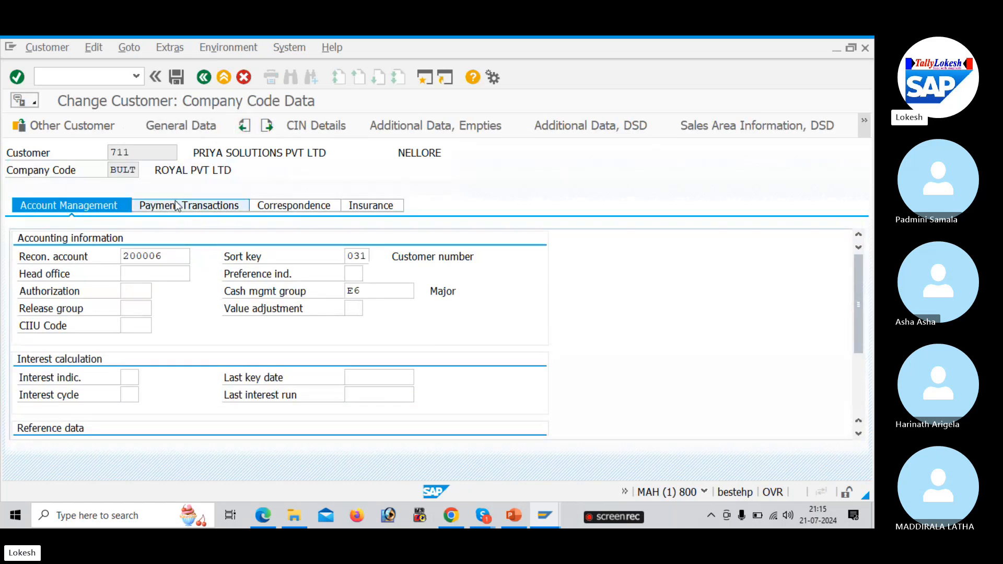
click(277, 208)
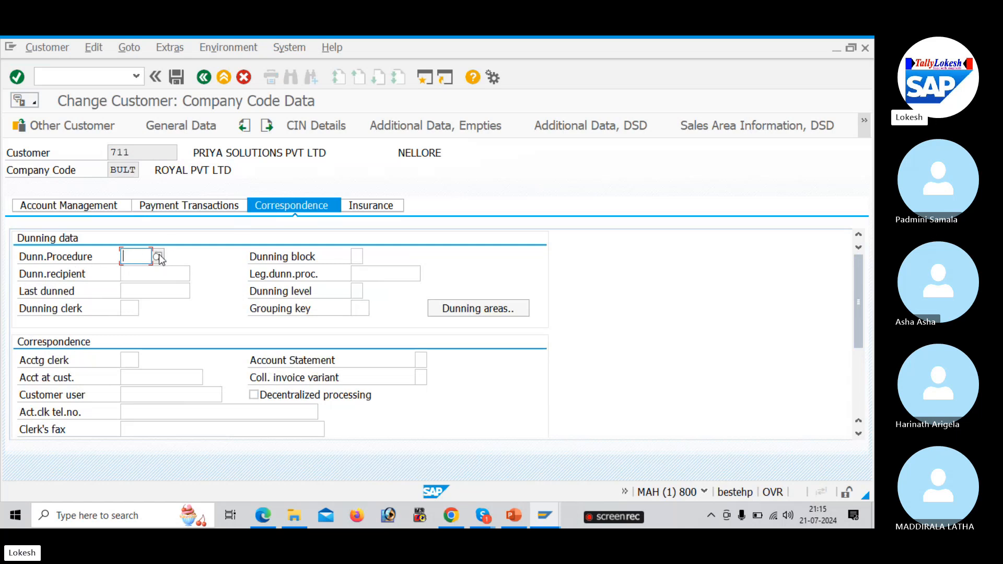
text(BULT)
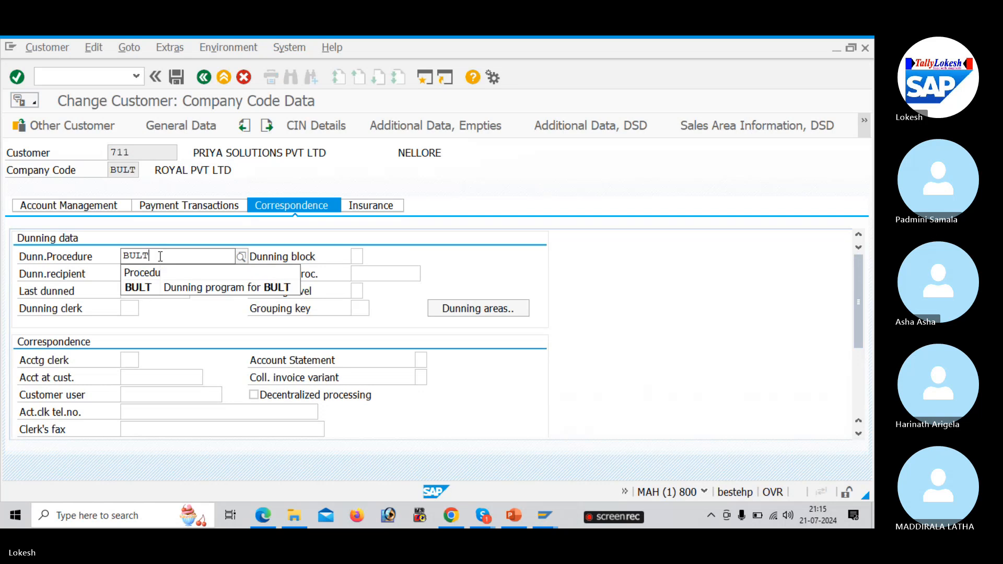
click(159, 284)
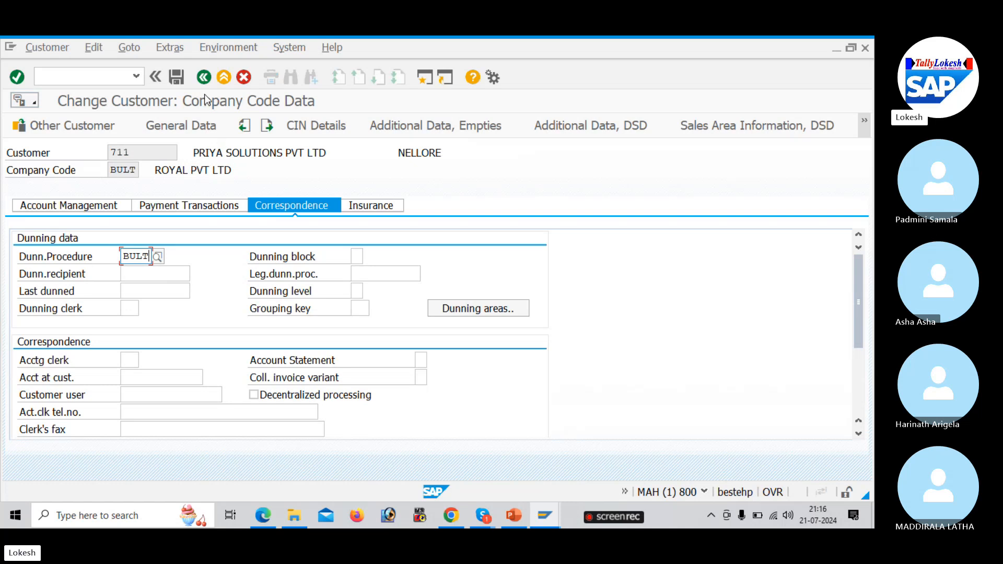
click(176, 77)
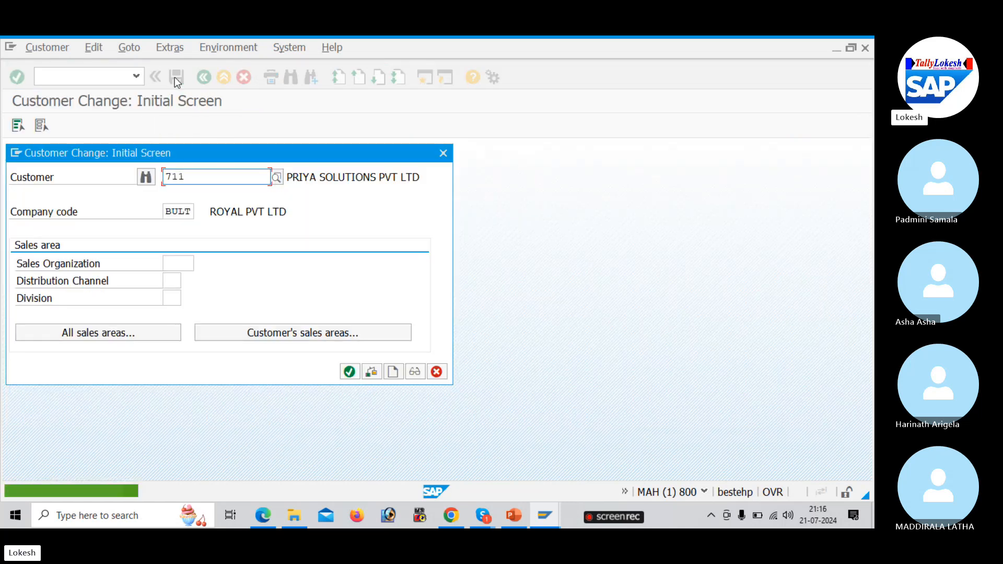
- Open customer LASYA ENTERPRISES in company code BULT, assign dunning procedure BULT, and save the change
click(275, 182)
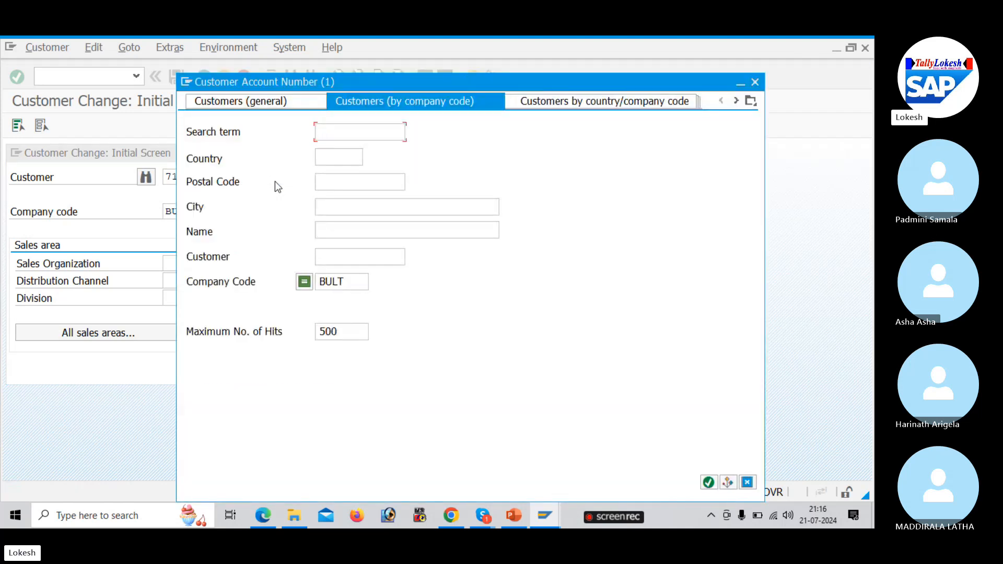
key(Return)
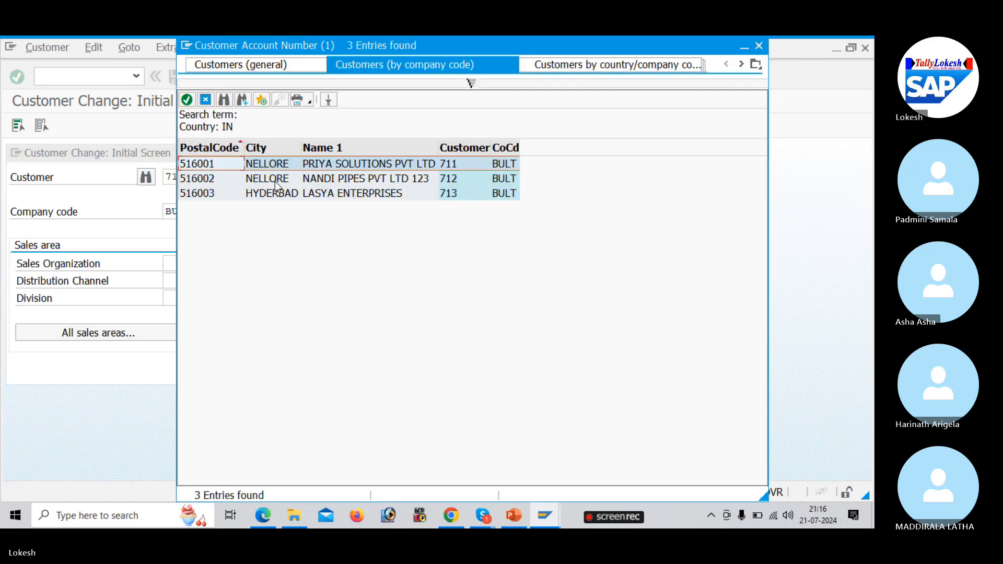
double_click(314, 191)
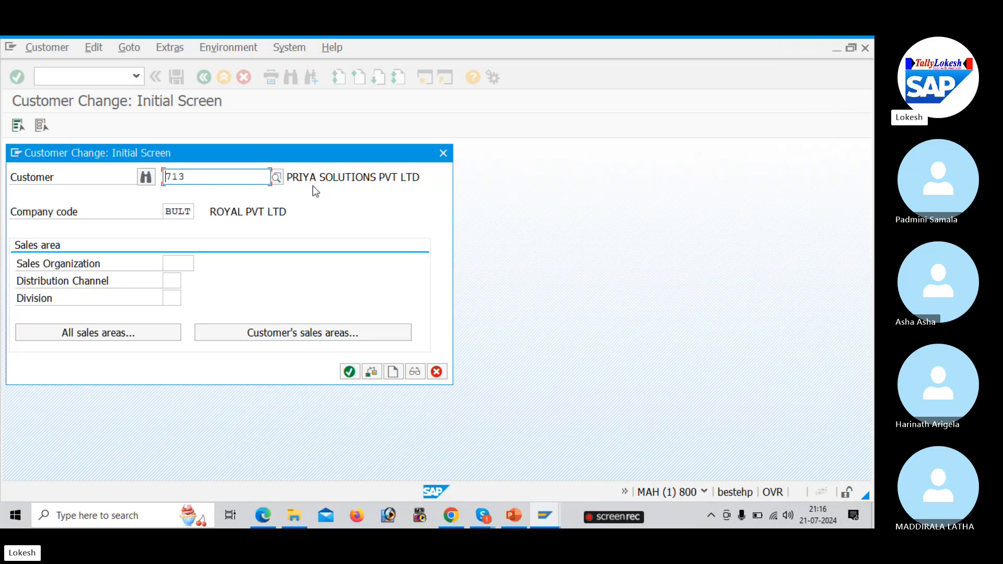
key(Return)
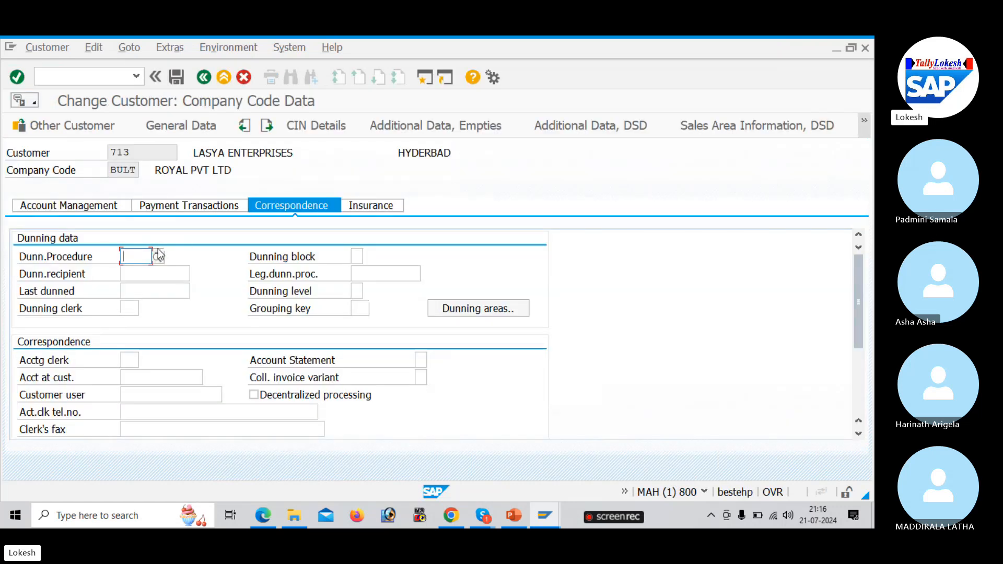
key(space)
key(Down)
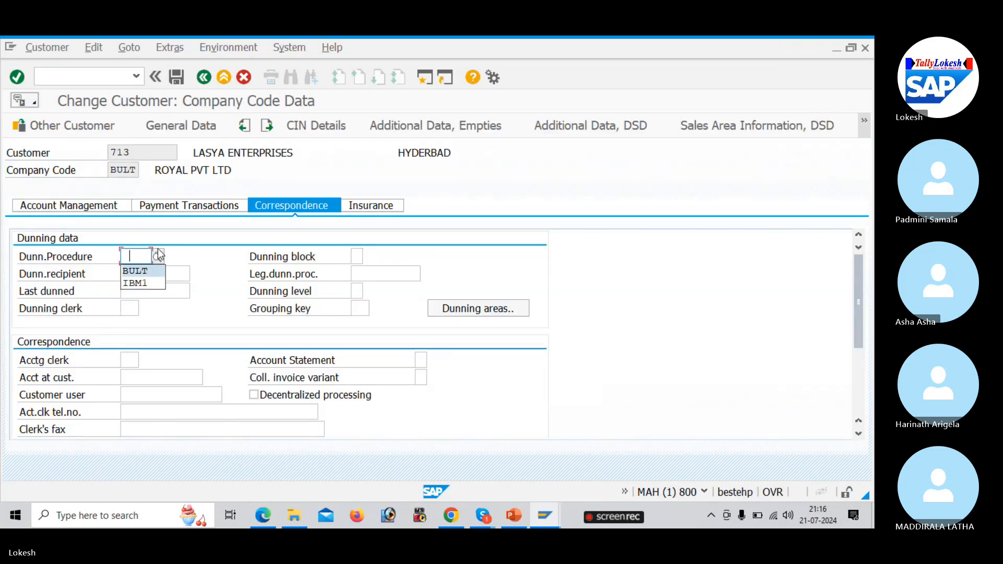
key(Return)
key(Tab)
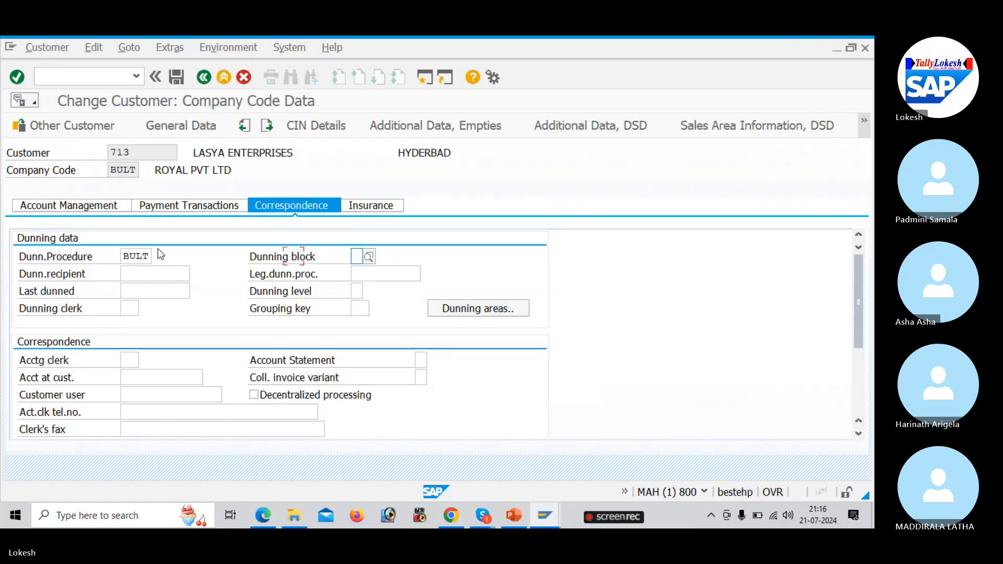
click(184, 83)
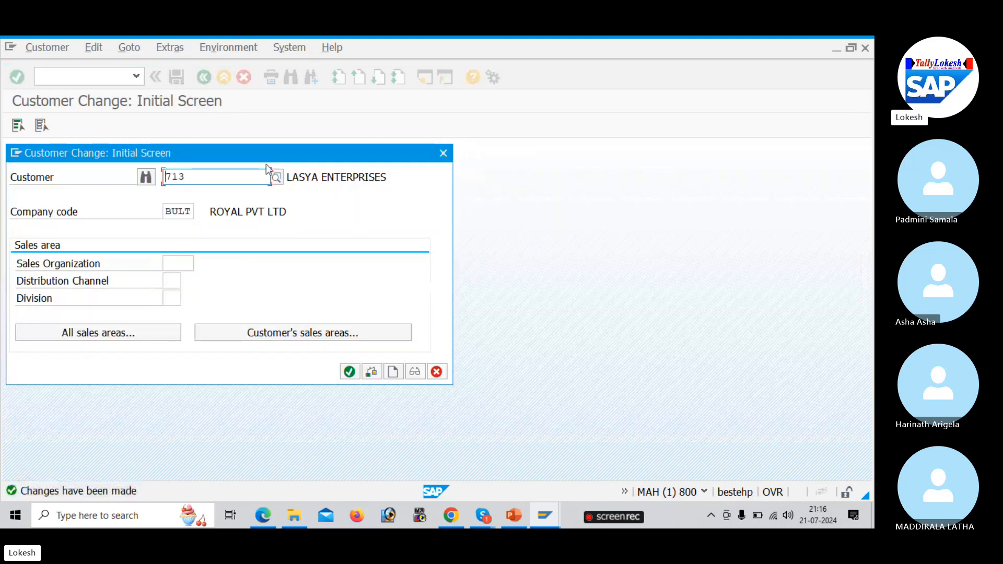
- Open customer NANDI PIPES PVT LTD 123 in company code BULT, assign dunning procedure BULT, and save the change
key(Return)
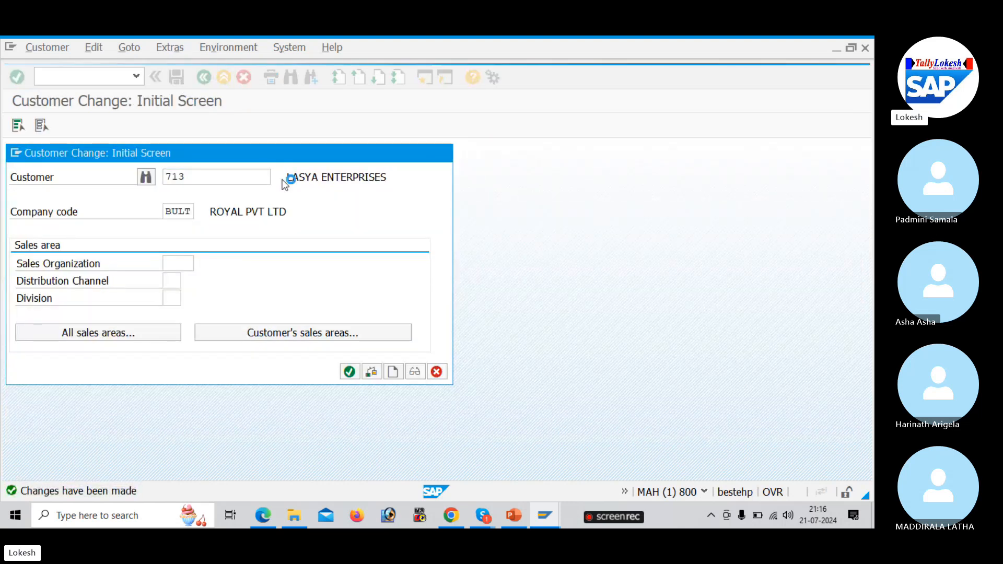
key(Return)
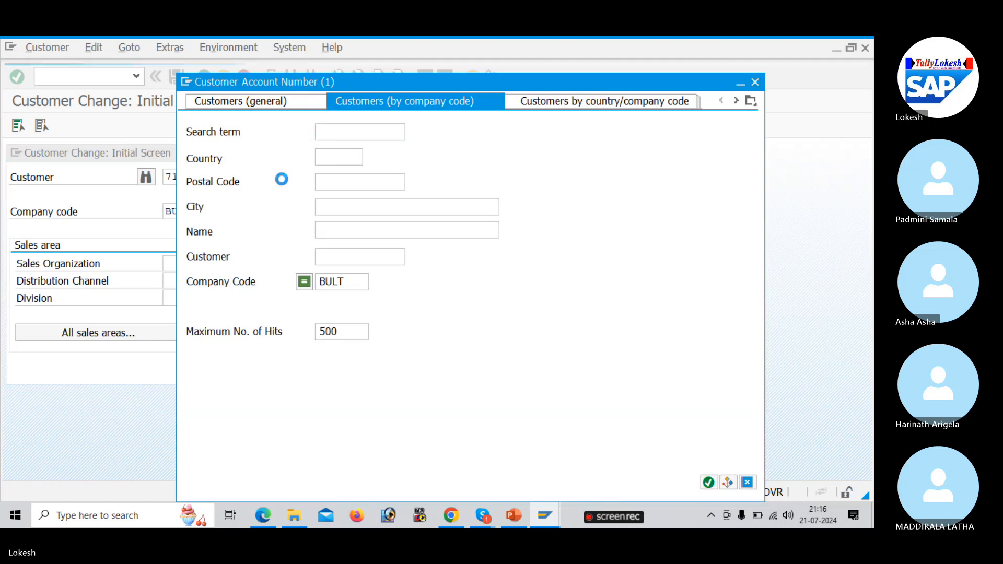
double_click(283, 180)
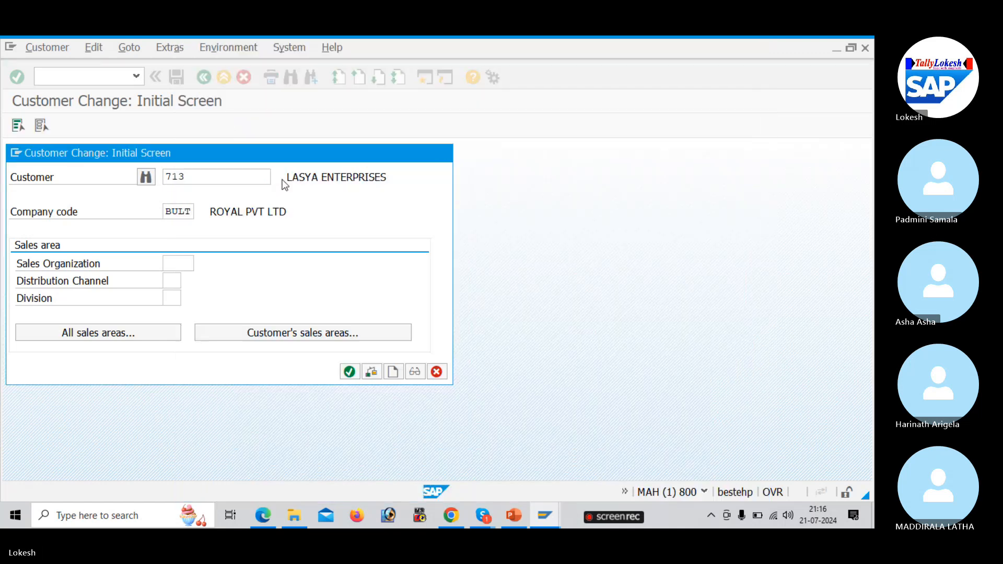
key(Return)
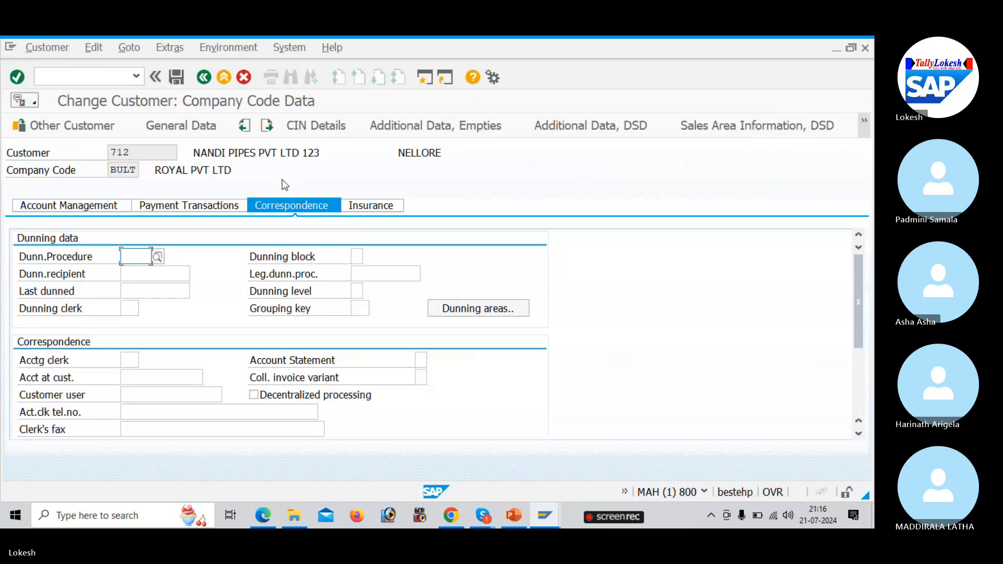
click(157, 257)
key(Down)
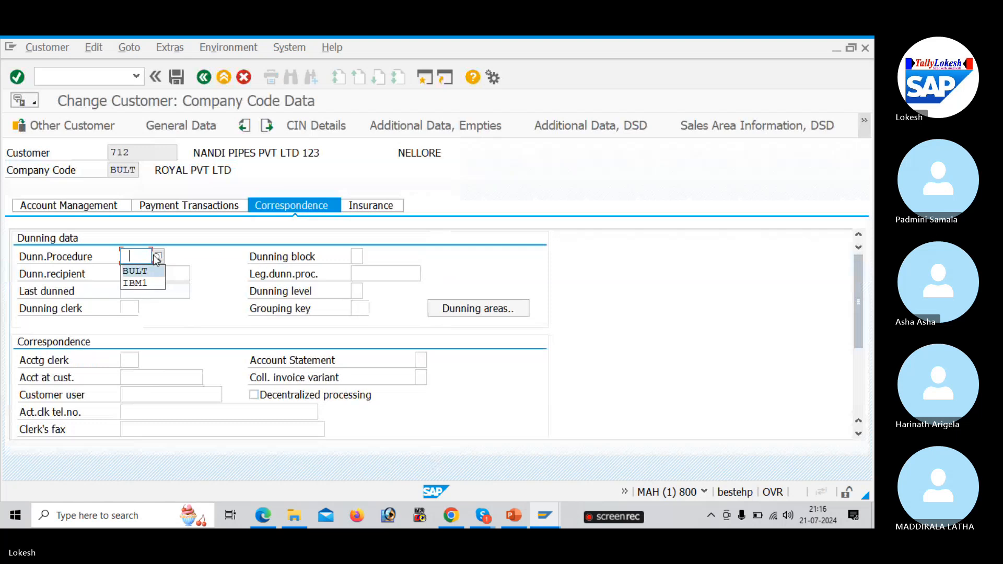
key(Return)
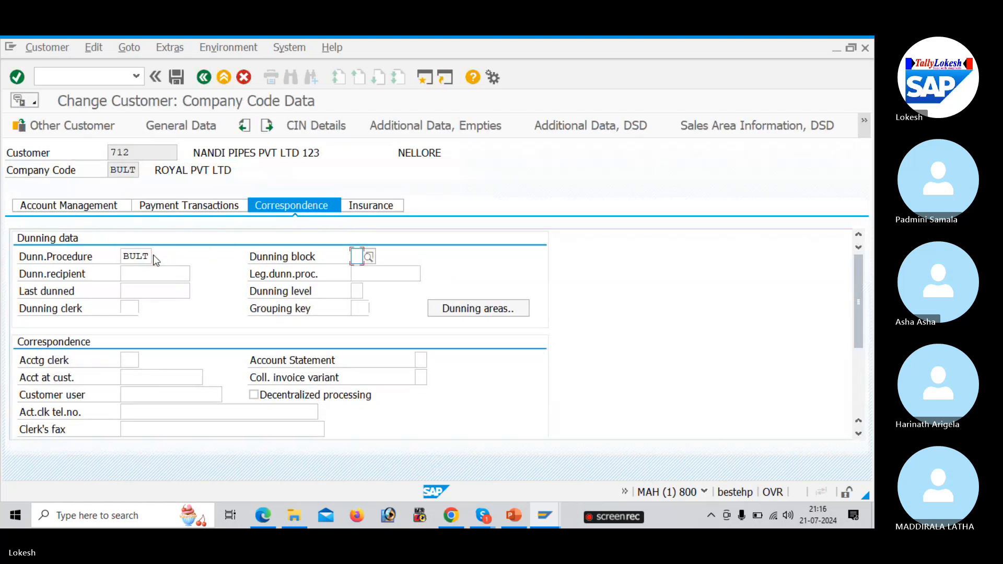
click(178, 77)
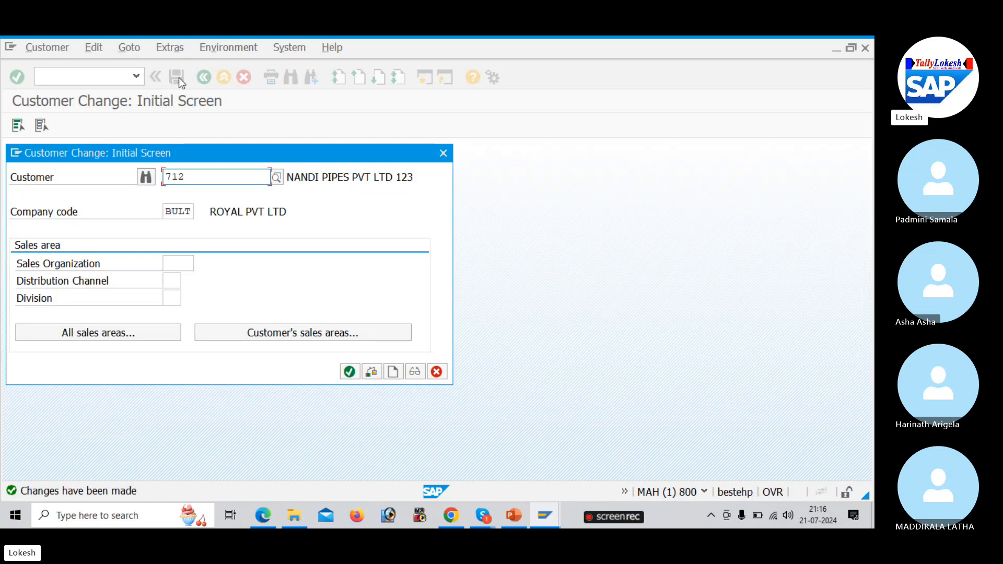
- Review the dunning configuration steps slide in the DUNNING THEORY PowerPoint presentation, and switch to the Skype call
key(alt+Tab)
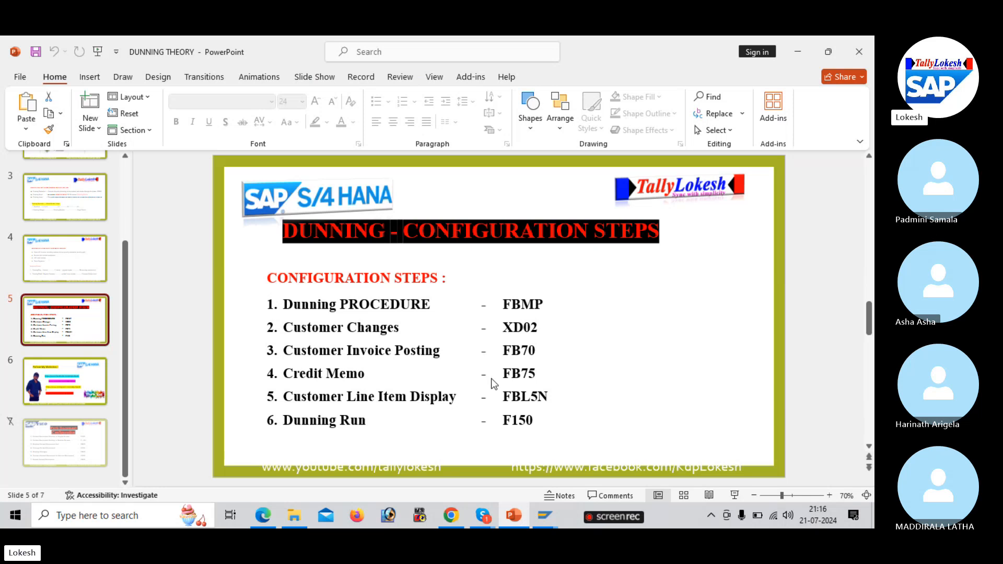
key(alt+Tab)
key(alt+Tab)
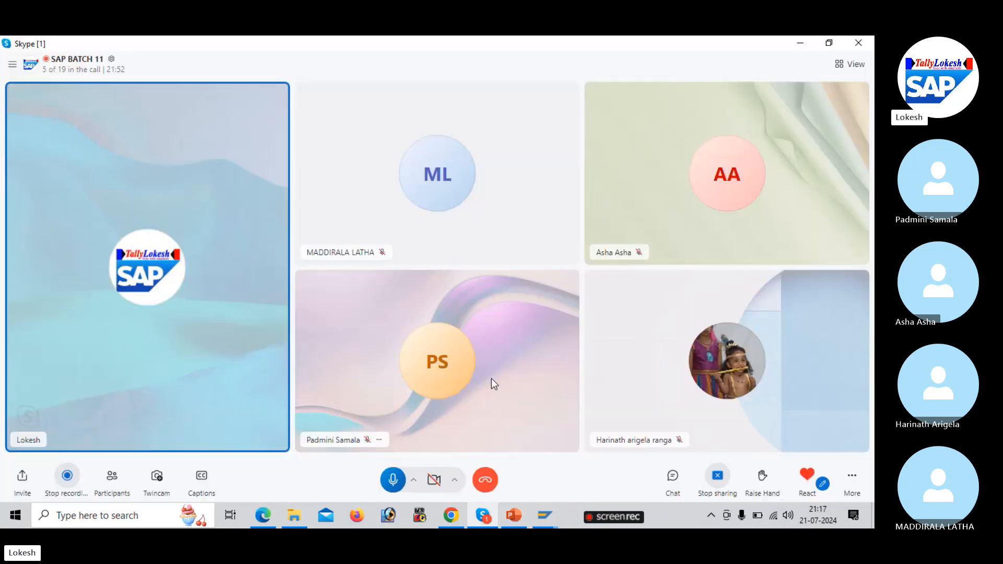